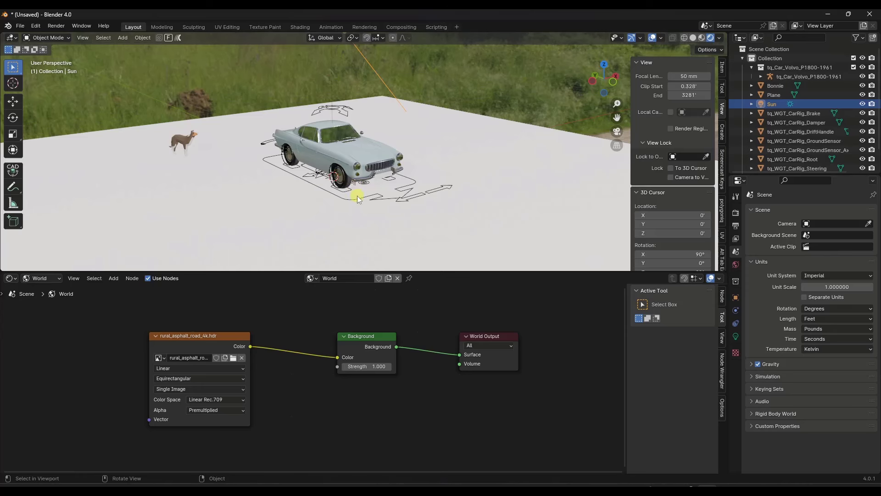
Step: Delete the Sun light from the scene
{"action": "middle_click_drag", "start_coordinate": [358, 199], "coordinate": [399, 185]}
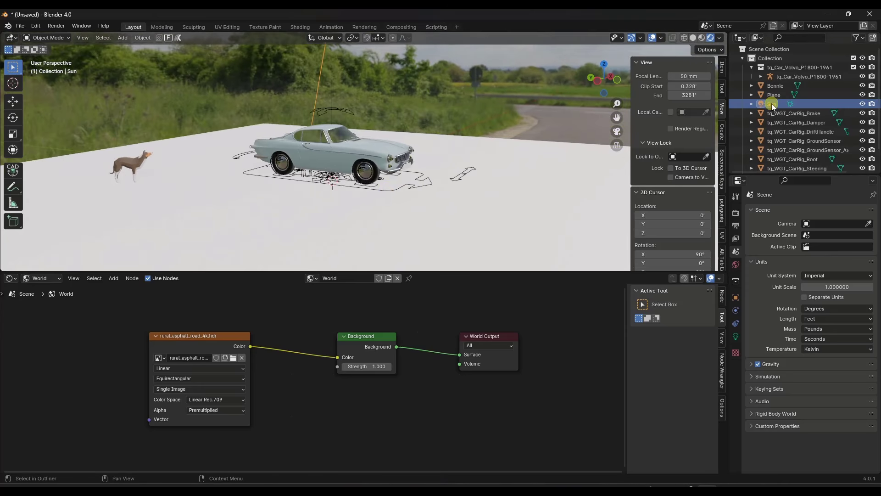
{"action": "key", "text": "Delete"}
{"action": "middle_click_drag", "start_coordinate": [446, 140], "coordinate": [415, 141]}
{"action": "scroll", "coordinate": [322, 169], "scroll_direction": "up", "scroll_amount": 3}
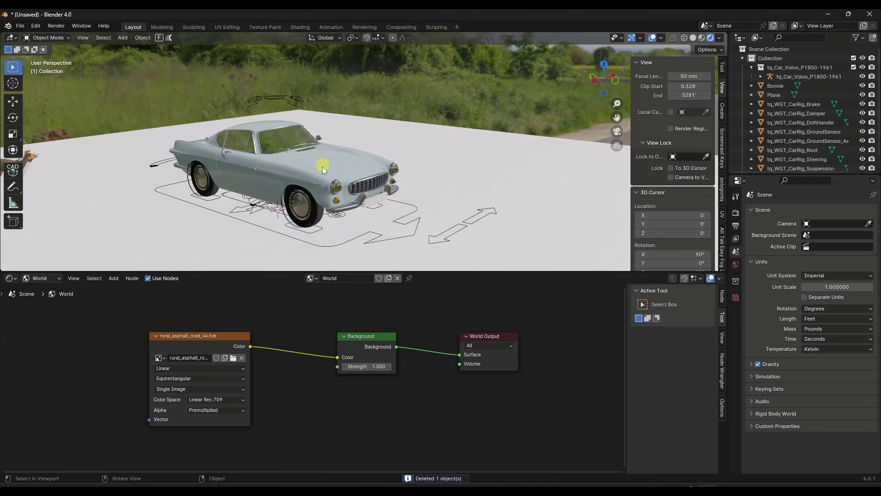
Step: Examine the car and the ground around it from several angles under the environment lighting alone
{"action": "middle_click_drag", "start_coordinate": [322, 167], "coordinate": [222, 164]}
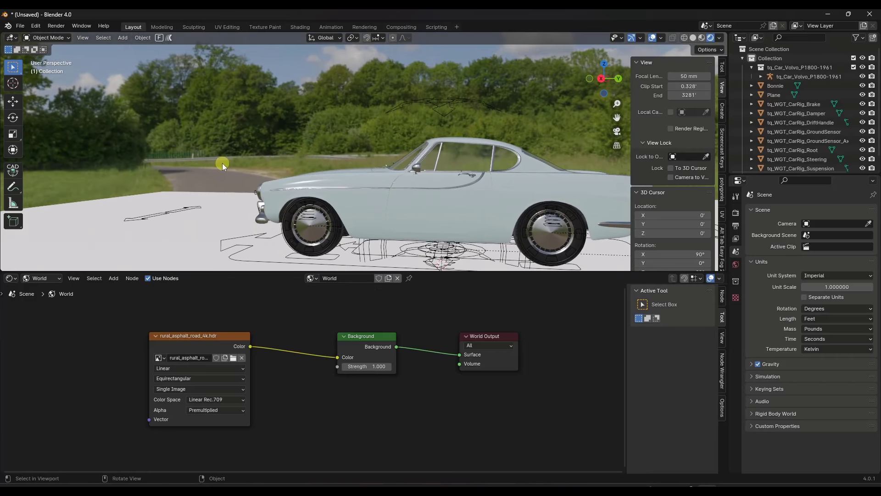
{"action": "scroll", "coordinate": [222, 163], "scroll_direction": "down", "scroll_amount": 5}
{"action": "middle_click_drag", "start_coordinate": [295, 162], "coordinate": [311, 172]}
{"action": "left_click", "coordinate": [310, 172]}
{"action": "middle_click_drag", "start_coordinate": [345, 137], "coordinate": [325, 154]}
{"action": "scroll", "coordinate": [318, 138], "scroll_direction": "down", "scroll_amount": 6}
{"action": "scroll", "coordinate": [343, 130], "scroll_direction": "up", "scroll_amount": 3}
{"action": "scroll", "coordinate": [339, 147], "scroll_direction": "up", "scroll_amount": 3}
{"action": "scroll", "coordinate": [341, 148], "scroll_direction": "up", "scroll_amount": 4}
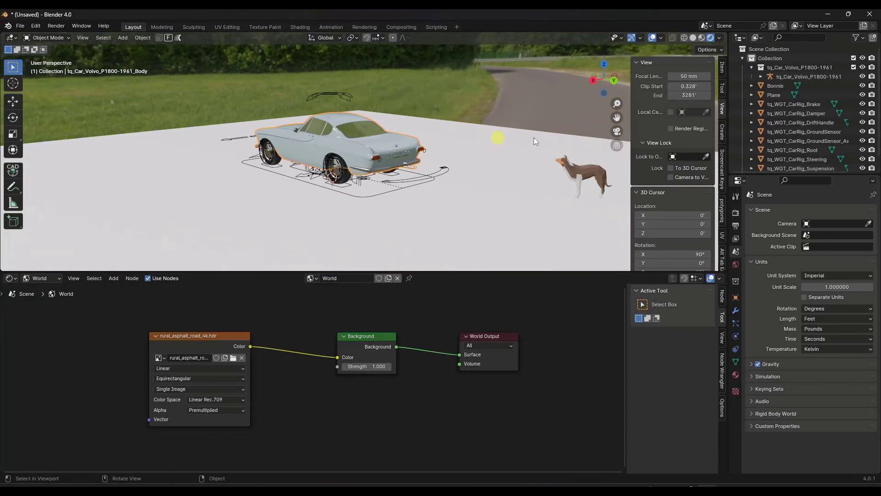
Step: Switch the scene's render engine to Cycles
{"action": "left_click", "coordinate": [736, 214]}
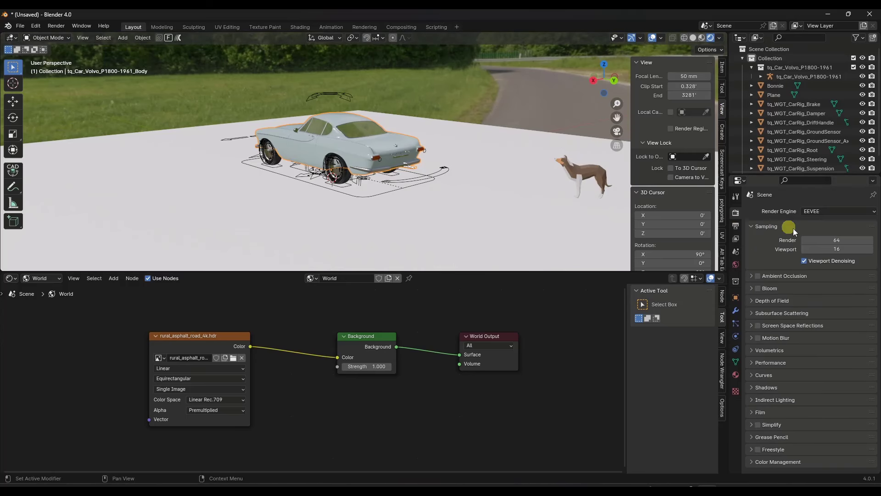
{"action": "scroll", "coordinate": [362, 119], "scroll_direction": "up", "scroll_amount": 3}
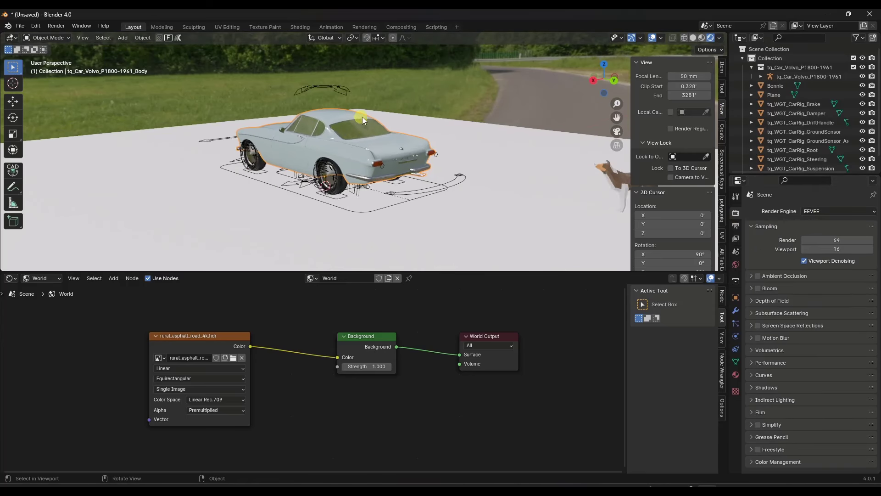
{"action": "left_click", "coordinate": [801, 212]}
{"action": "left_click", "coordinate": [819, 244]}
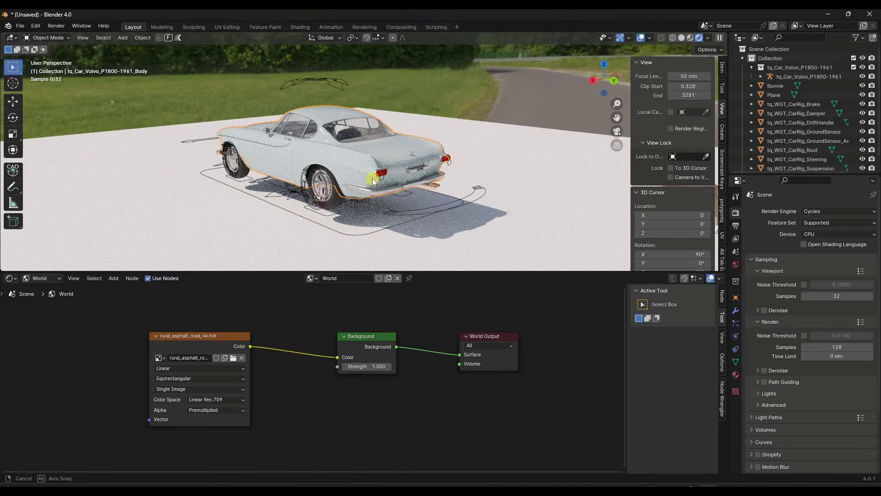
Step: Examine the car's ground shadow and the environment's sky from above and below the plane
{"action": "middle_click_drag", "start_coordinate": [373, 178], "coordinate": [311, 162]}
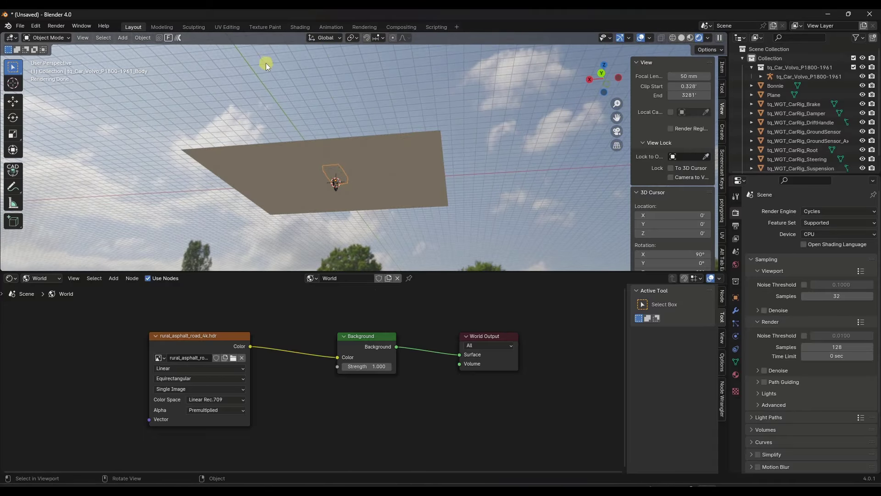
{"action": "middle_click_drag", "start_coordinate": [343, 131], "coordinate": [288, 73]}
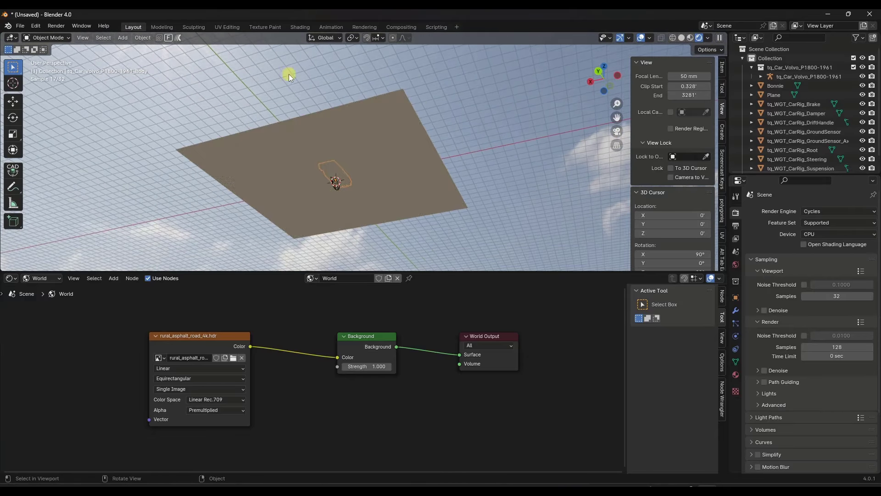
{"action": "middle_click_drag", "start_coordinate": [262, 134], "coordinate": [389, 149]}
{"action": "scroll", "coordinate": [341, 186], "scroll_direction": "up", "scroll_amount": 6}
{"action": "scroll", "coordinate": [366, 158], "scroll_direction": "up", "scroll_amount": 2}
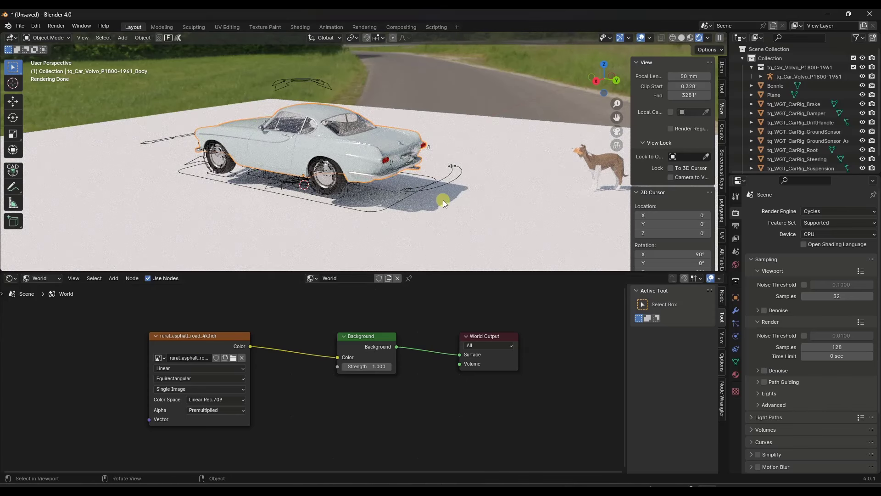
{"action": "middle_click_drag", "start_coordinate": [330, 202], "coordinate": [443, 202]}
{"action": "scroll", "coordinate": [341, 109], "scroll_direction": "up", "scroll_amount": 5}
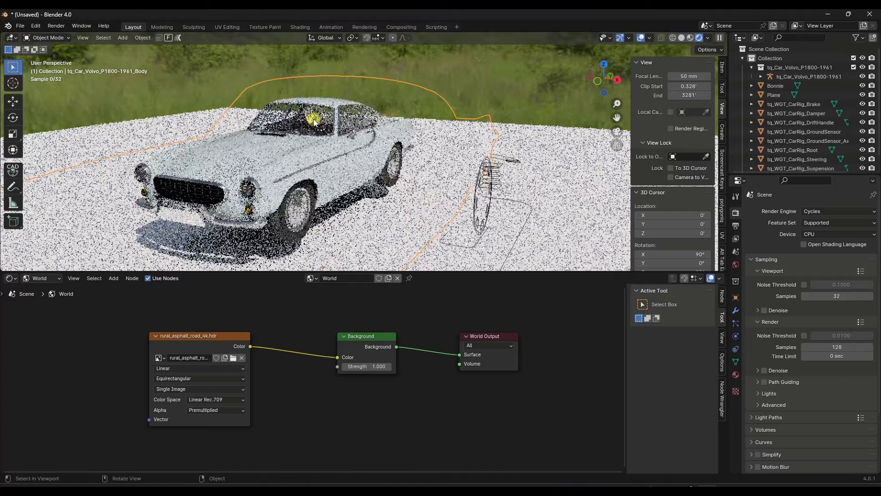
{"action": "scroll", "coordinate": [319, 111], "scroll_direction": "down", "scroll_amount": 7}
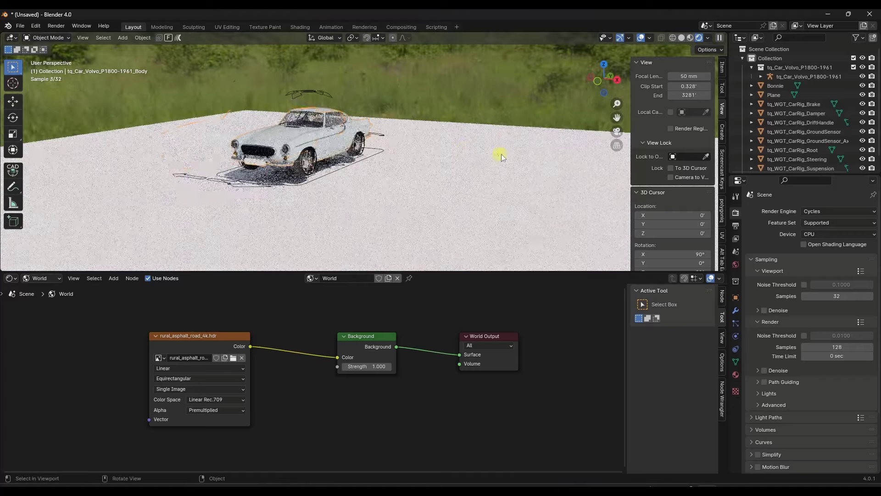
Step: Place the 3D cursor on the ground beside the car and add a UV sphere with a 1' radius there
{"action": "right_click", "coordinate": [416, 192], "text": "shift"}
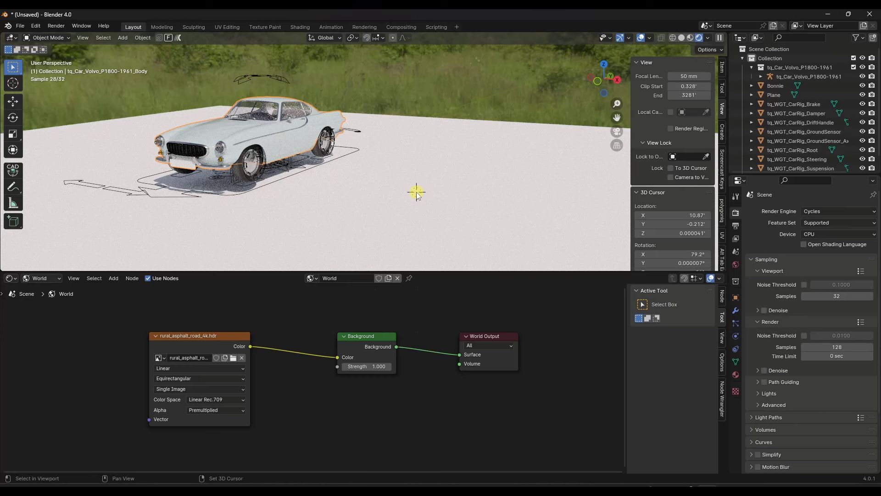
{"action": "key", "text": "shift+a"}
{"action": "mouse_move", "coordinate": [398, 209]}
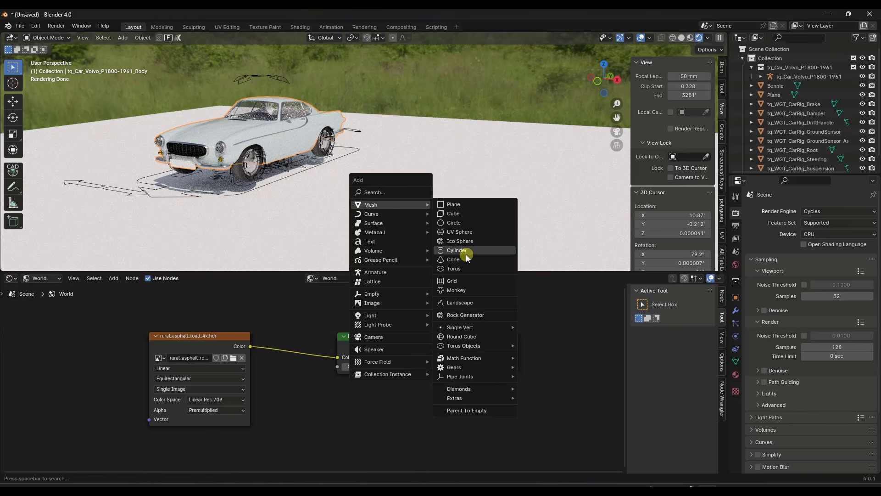
{"action": "left_click", "coordinate": [460, 232]}
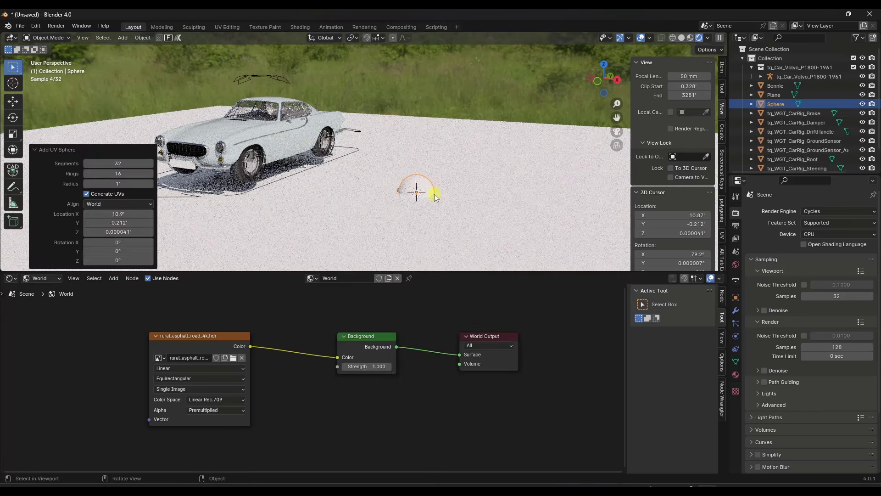
Step: Raise the sphere about 1.47' along Z and shade it smooth
{"action": "key", "text": "g"}
{"action": "key", "text": "z"}
{"action": "left_click", "coordinate": [423, 162]}
{"action": "scroll", "coordinate": [460, 158], "scroll_direction": "up", "scroll_amount": 4}
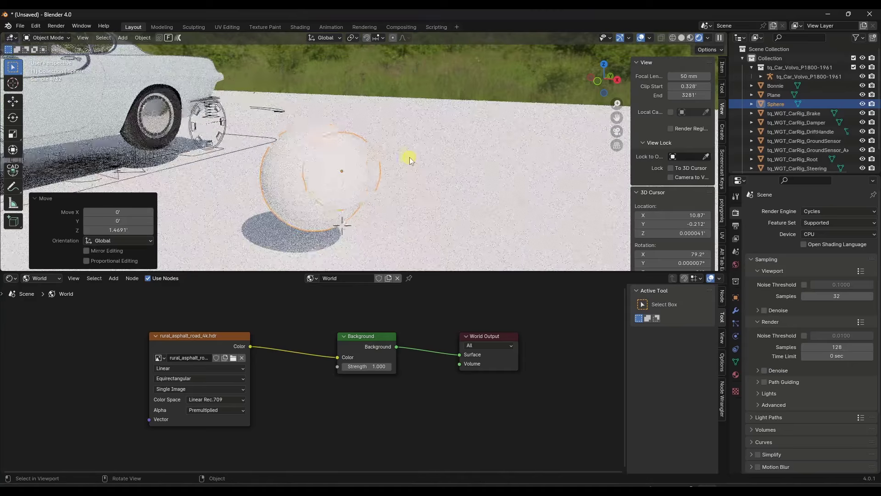
{"action": "scroll", "coordinate": [325, 195], "scroll_direction": "up", "scroll_amount": 2}
{"action": "right_click", "coordinate": [300, 153]}
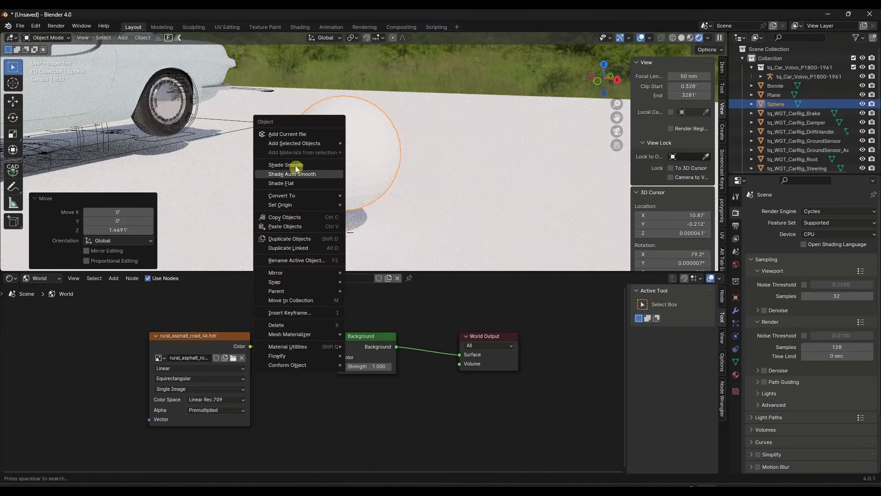
{"action": "left_click", "coordinate": [296, 165]}
{"action": "left_click", "coordinate": [327, 156]}
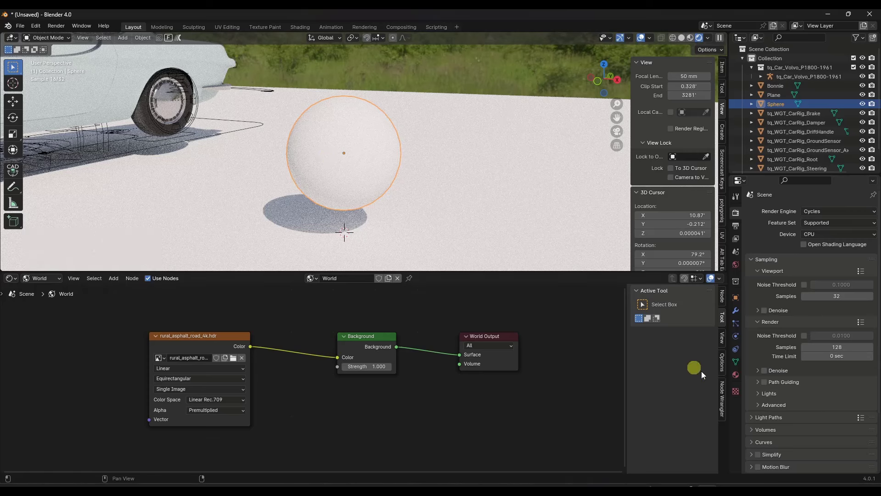
Step: Give the sphere a new material with Metallic 1.000 and Roughness 0.110
{"action": "left_click", "coordinate": [736, 376]}
{"action": "left_click", "coordinate": [786, 250]}
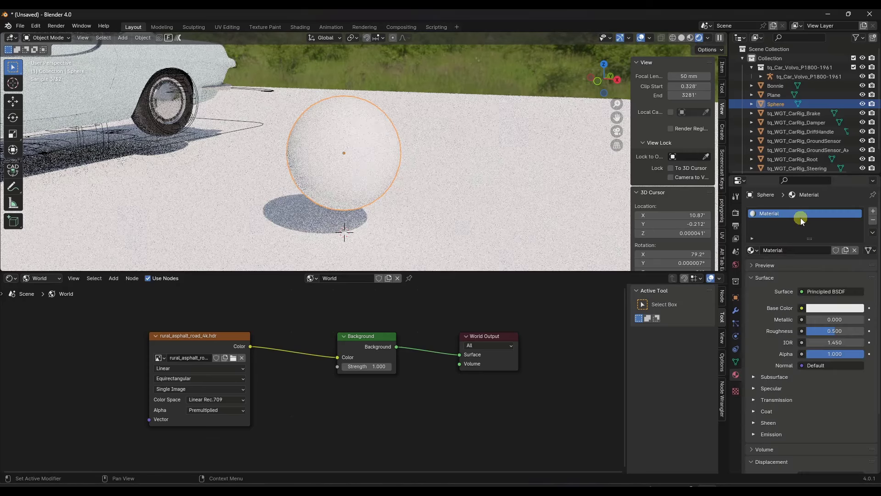
{"action": "left_click_drag", "start_coordinate": [836, 333], "coordinate": [106, 332]}
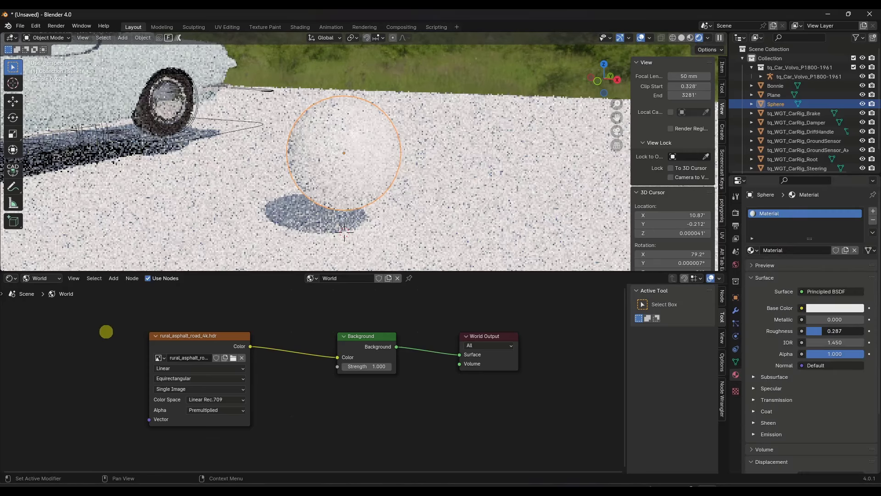
{"action": "left_click_drag", "start_coordinate": [771, 320], "coordinate": [245, 319]}
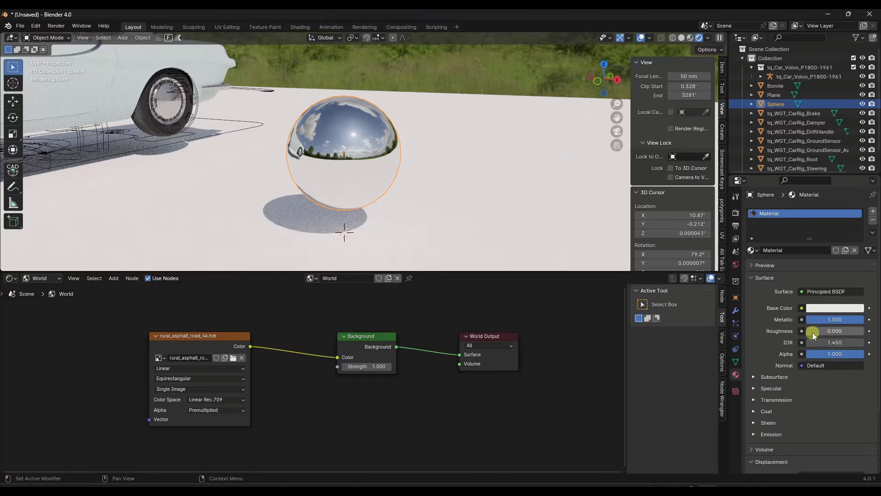
{"action": "left_click_drag", "start_coordinate": [813, 333], "coordinate": [117, 332]}
Step: Examine the sky, sun and car reflections on the metallic sphere up close
{"action": "scroll", "coordinate": [331, 116], "scroll_direction": "up", "scroll_amount": 4}
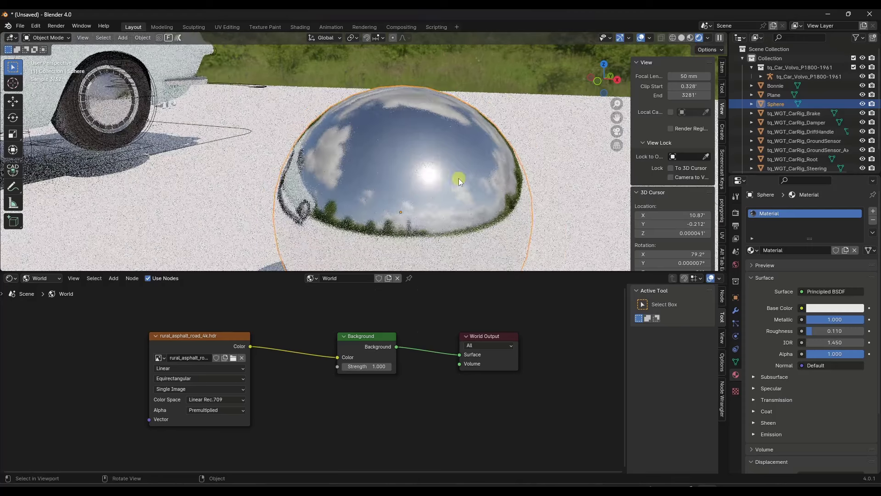
{"action": "scroll", "coordinate": [443, 175], "scroll_direction": "down", "scroll_amount": 3}
{"action": "scroll", "coordinate": [466, 192], "scroll_direction": "up", "scroll_amount": 1}
{"action": "scroll", "coordinate": [456, 202], "scroll_direction": "up", "scroll_amount": 1}
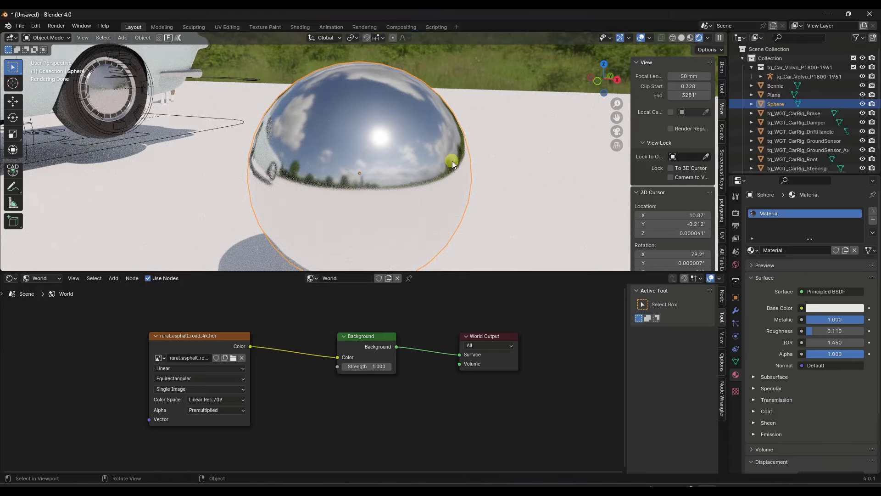
{"action": "middle_click_drag", "start_coordinate": [453, 165], "coordinate": [292, 121]}
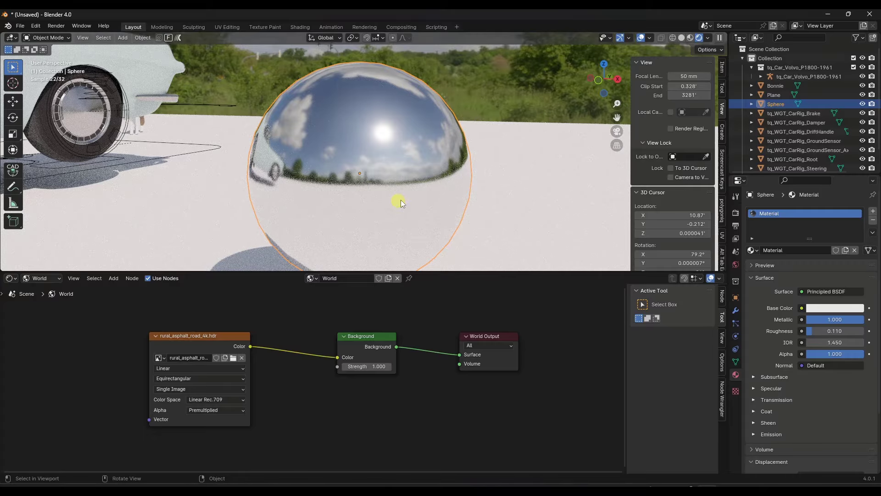
{"action": "scroll", "coordinate": [406, 183], "scroll_direction": "down", "scroll_amount": 5}
{"action": "middle_click_drag", "start_coordinate": [387, 181], "coordinate": [366, 180]}
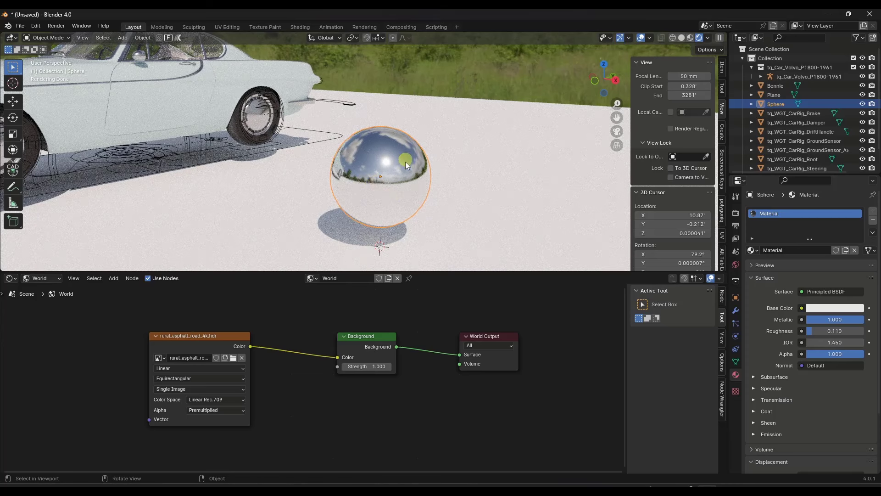
Step: Compare the shadows that the sphere, the car and the dog cast on the ground plane
{"action": "scroll", "coordinate": [406, 165], "scroll_direction": "down", "scroll_amount": 4}
{"action": "middle_click_drag", "start_coordinate": [395, 180], "coordinate": [269, 170]}
{"action": "scroll", "coordinate": [270, 170], "scroll_direction": "down", "scroll_amount": 4}
{"action": "scroll", "coordinate": [348, 161], "scroll_direction": "up", "scroll_amount": 4}
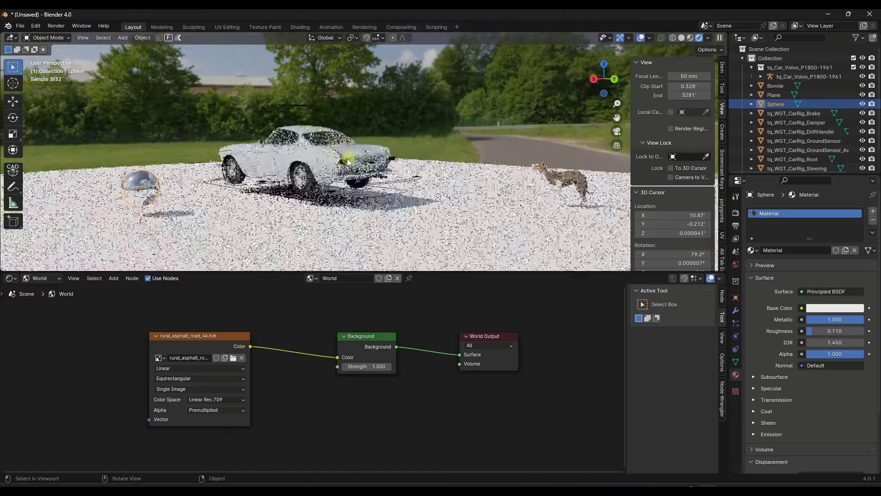
{"action": "middle_click_drag", "start_coordinate": [347, 162], "coordinate": [400, 161]}
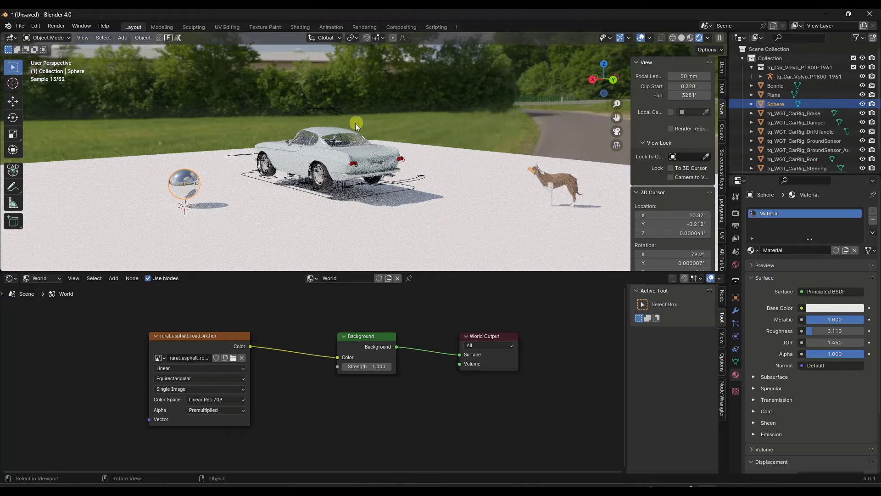
{"action": "left_click", "coordinate": [496, 224]}
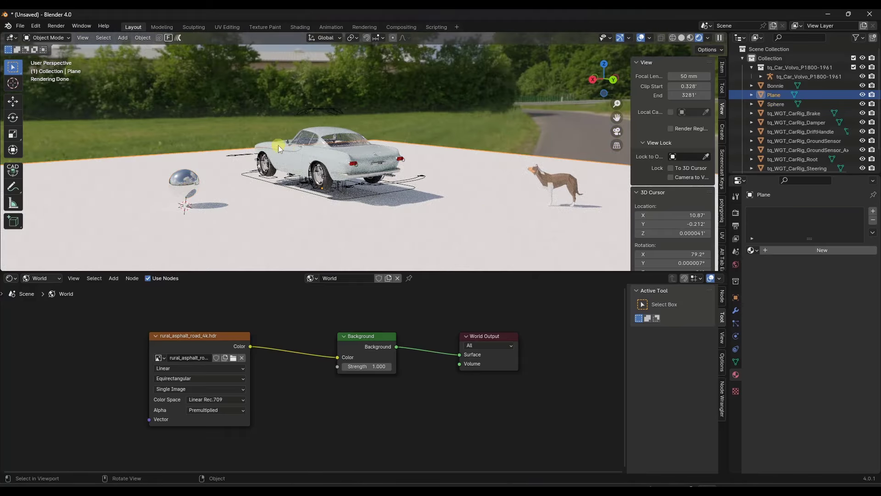
{"action": "scroll", "coordinate": [284, 147], "scroll_direction": "up", "scroll_amount": 3}
{"action": "middle_click_drag", "start_coordinate": [284, 146], "coordinate": [304, 160]}
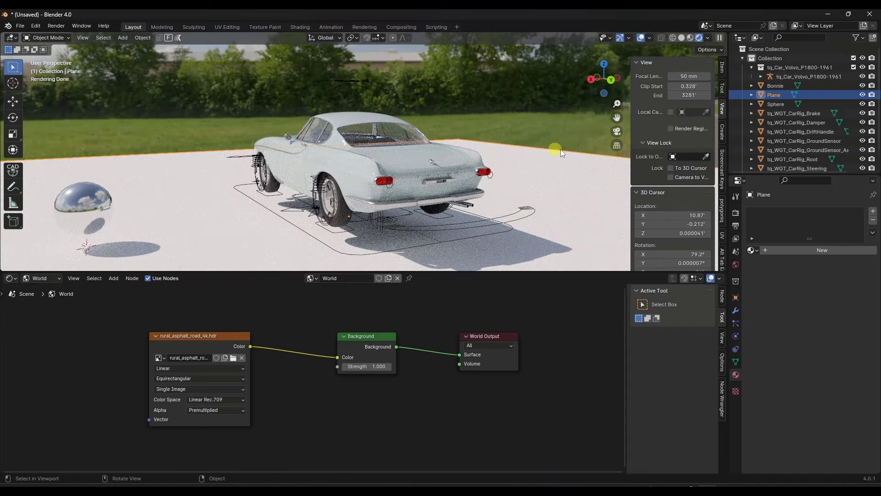
Step: Select all objects of the tq_Car_Volvo_P1800-1961 collection, rotate them slightly about the global Z axis, and deselect them
{"action": "left_click", "coordinate": [306, 174]}
{"action": "left_click", "coordinate": [773, 66]}
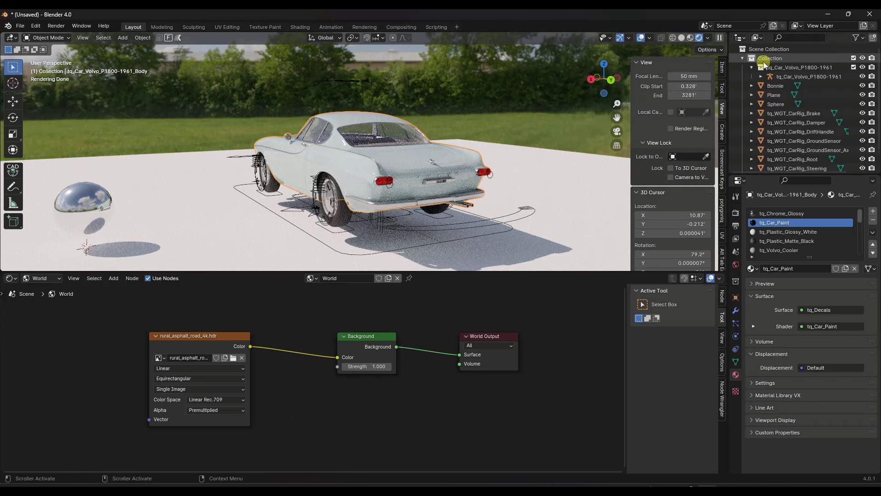
{"action": "right_click", "coordinate": [772, 67]}
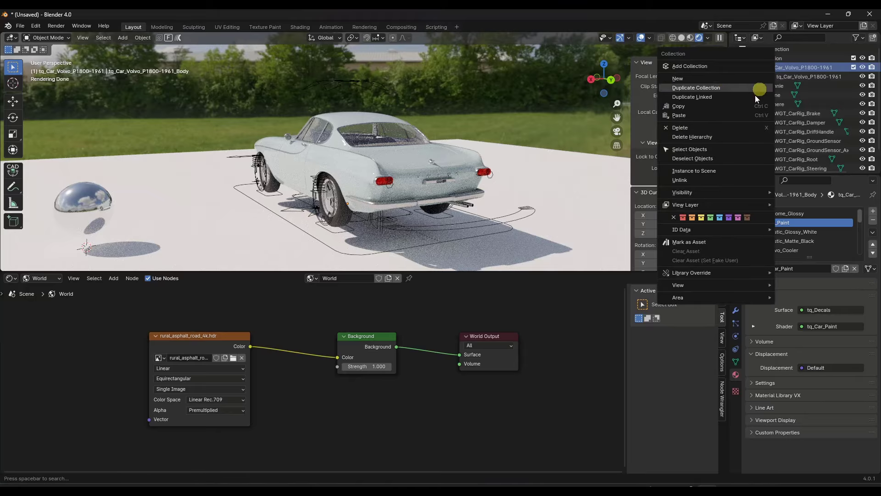
{"action": "left_click", "coordinate": [709, 149]}
{"action": "key", "text": "r"}
{"action": "key", "text": "z"}
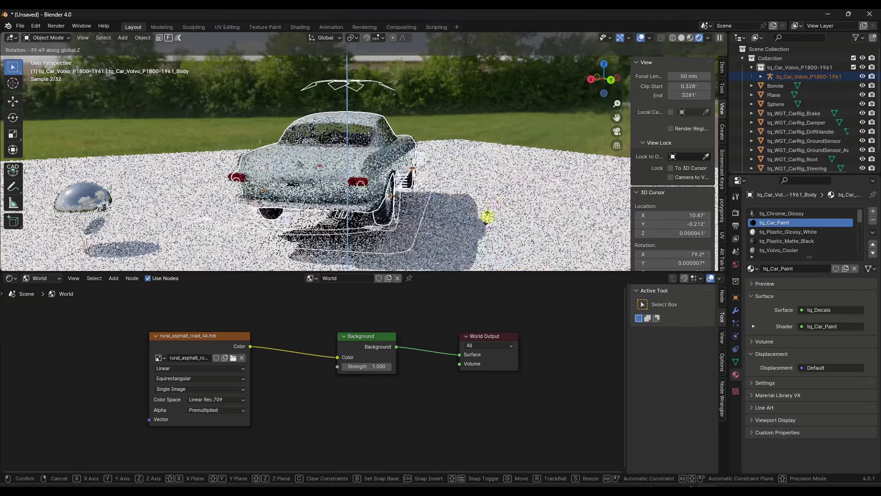
{"action": "left_click", "coordinate": [441, 188]}
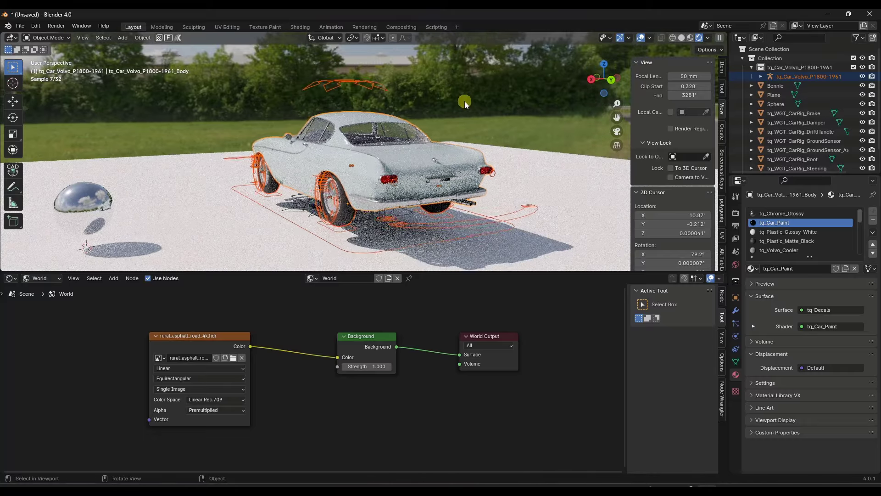
{"action": "left_click", "coordinate": [458, 104]}
Step: Move the rural_asphalt_road_4k.hdr environment texture node farther away from the Background node
{"action": "scroll", "coordinate": [315, 209], "scroll_direction": "up", "scroll_amount": 2}
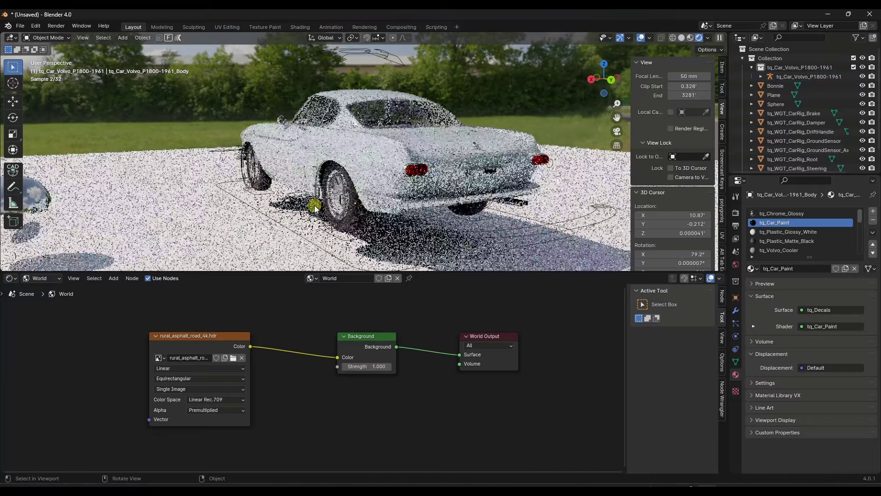
{"action": "left_click_drag", "start_coordinate": [186, 347], "coordinate": [128, 335]}
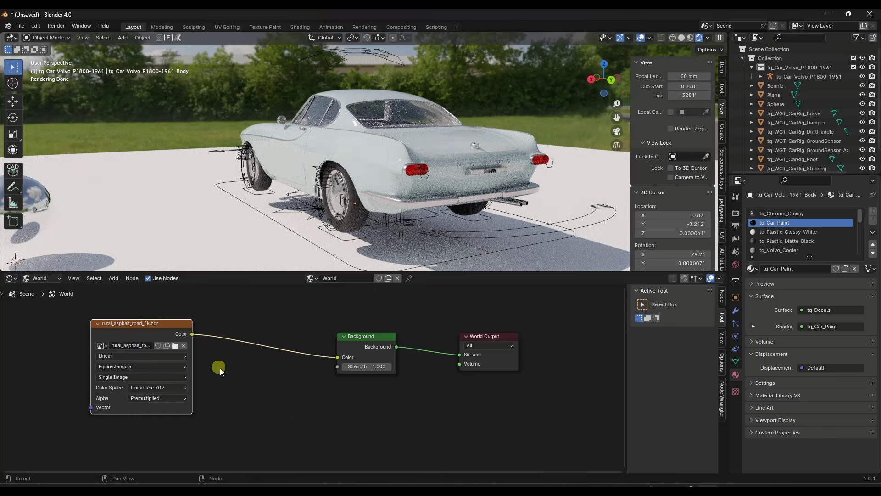
Step: Move the rural_asphalt_road_4k.hdr environment texture node closer to the Background node
{"action": "left_click_drag", "start_coordinate": [165, 326], "coordinate": [257, 336]}
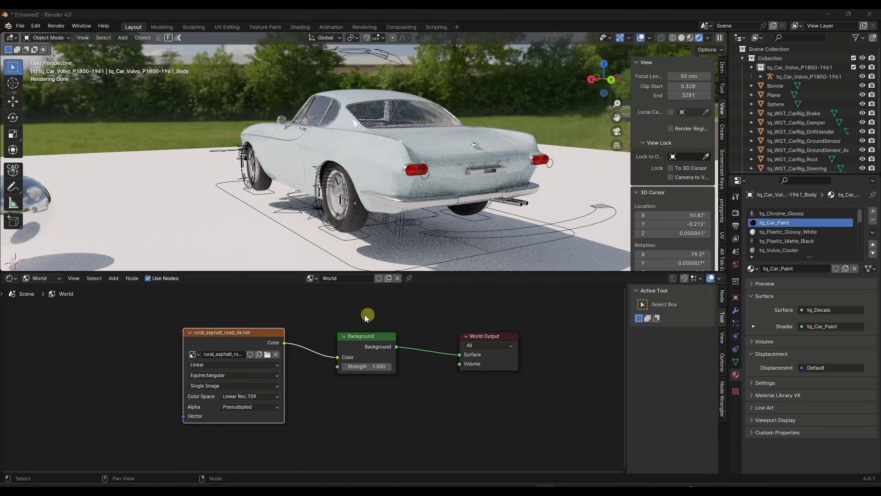
{"action": "scroll", "coordinate": [367, 315], "scroll_direction": "down", "scroll_amount": 2}
{"action": "middle_click_drag", "start_coordinate": [267, 313], "coordinate": [313, 341]}
{"action": "scroll", "coordinate": [316, 353], "scroll_direction": "up", "scroll_amount": 3}
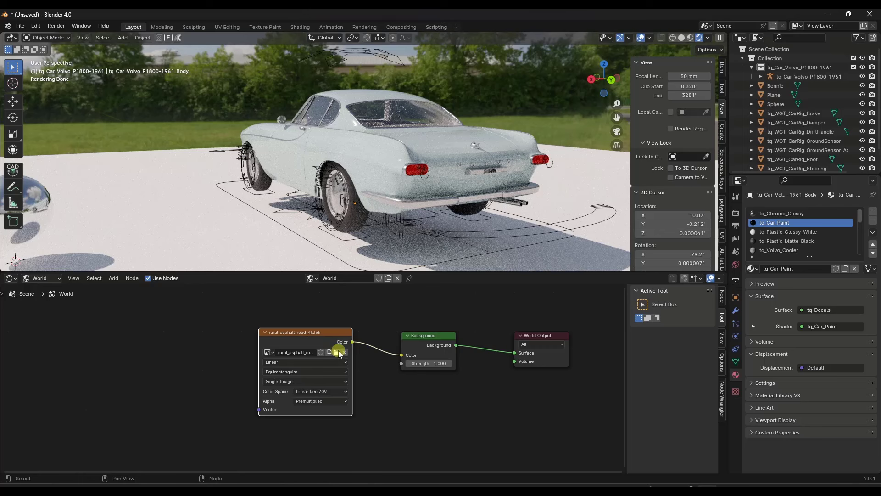
{"action": "scroll", "coordinate": [505, 344], "scroll_direction": "down", "scroll_amount": 2}
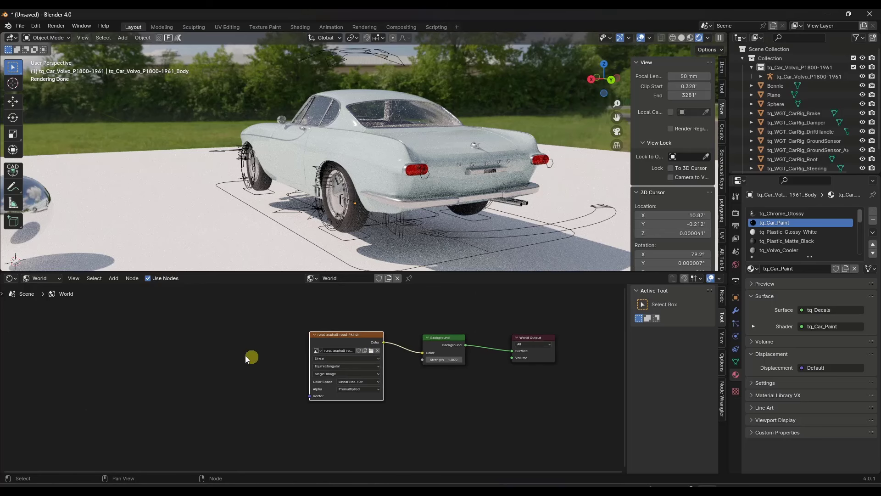
Step: Add a Texture Coordinate node and connect its Generated output to the environment texture's Vector input
{"action": "key", "text": "shift+a"}
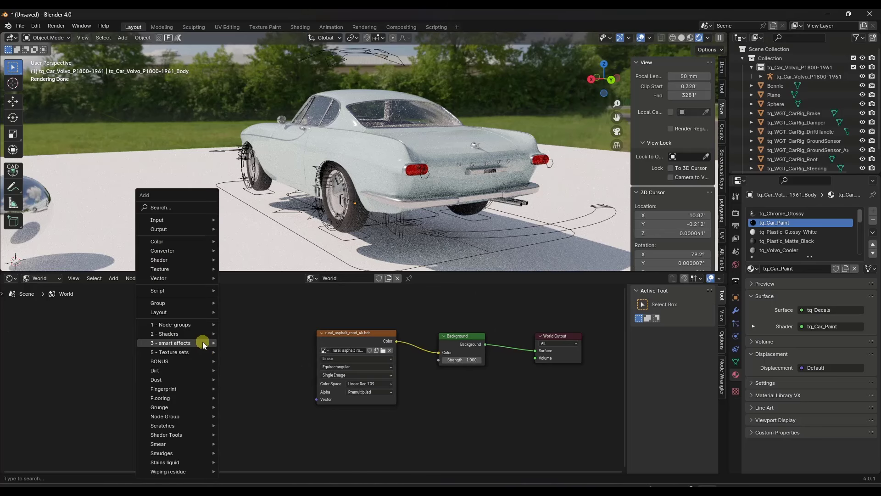
{"action": "left_click", "coordinate": [169, 208]}
{"action": "type", "text": "texture"}
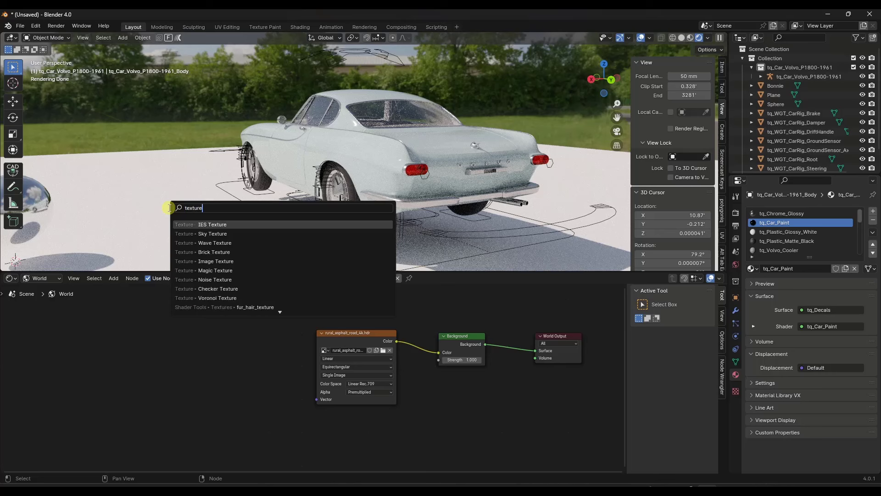
{"action": "type", "text": " coo"}
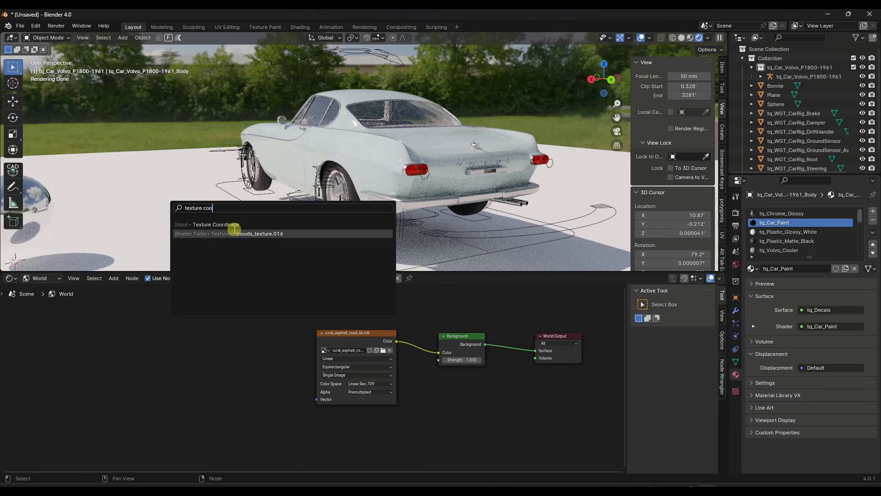
{"action": "left_click", "coordinate": [235, 225]}
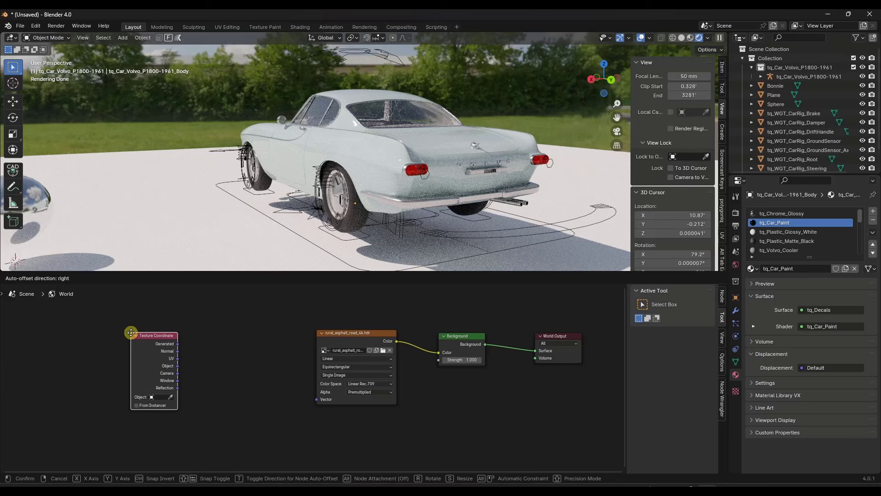
{"action": "left_click", "coordinate": [131, 332]}
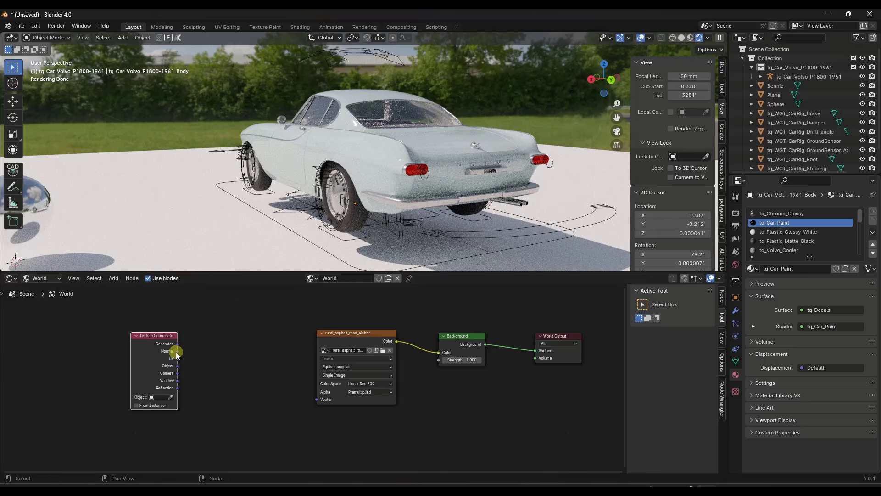
{"action": "left_click_drag", "start_coordinate": [177, 343], "coordinate": [317, 399]}
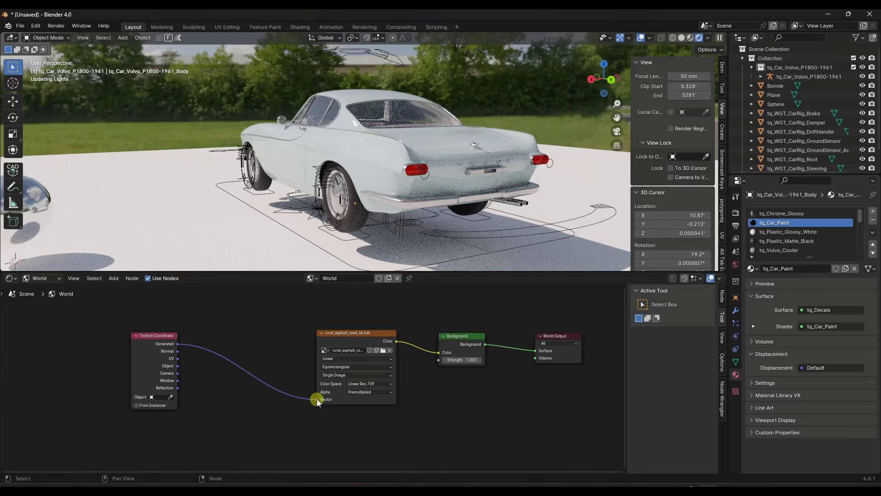
Step: Insert a Mapping node on the link between the Texture Coordinate node and the environment texture node
{"action": "mouse_move", "coordinate": [365, 158]}
{"action": "middle_mouse_down"}
{"action": "mouse_move", "coordinate": [367, 171]}
{"action": "mouse_move", "coordinate": [368, 142]}
{"action": "middle_mouse_up"}
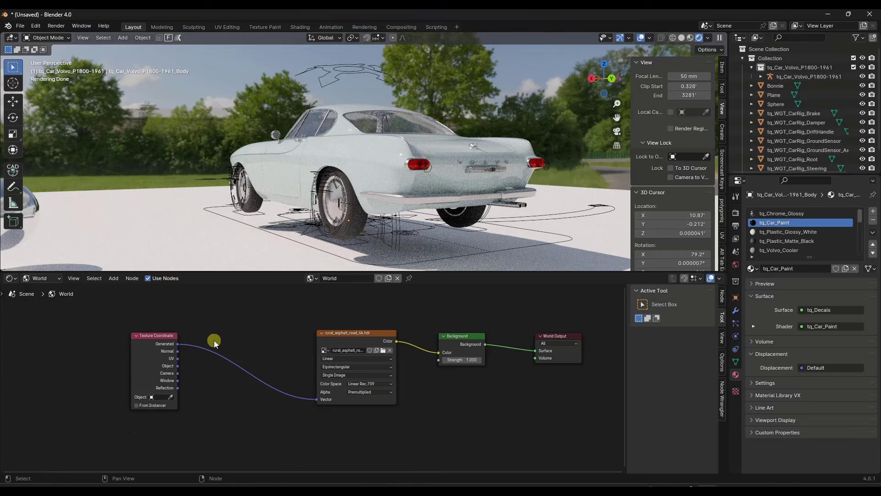
{"action": "key", "text": "shift+a"}
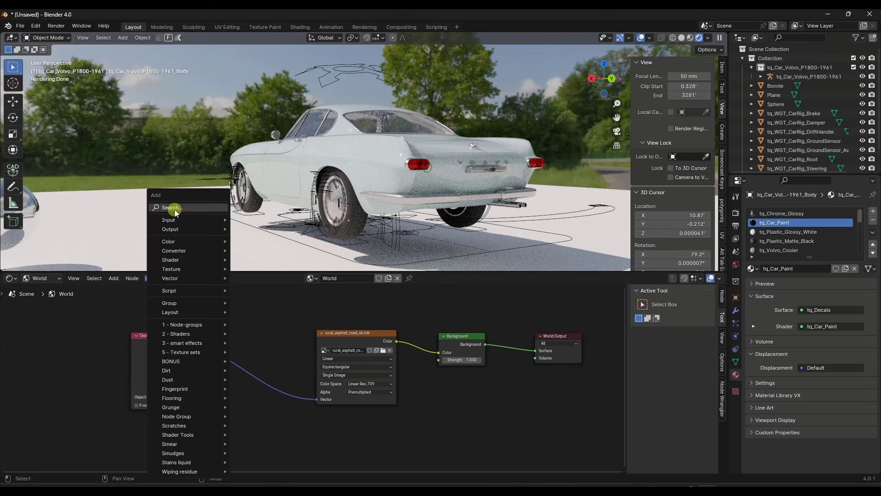
{"action": "left_click", "coordinate": [175, 208]}
{"action": "type", "text": "mapping"}
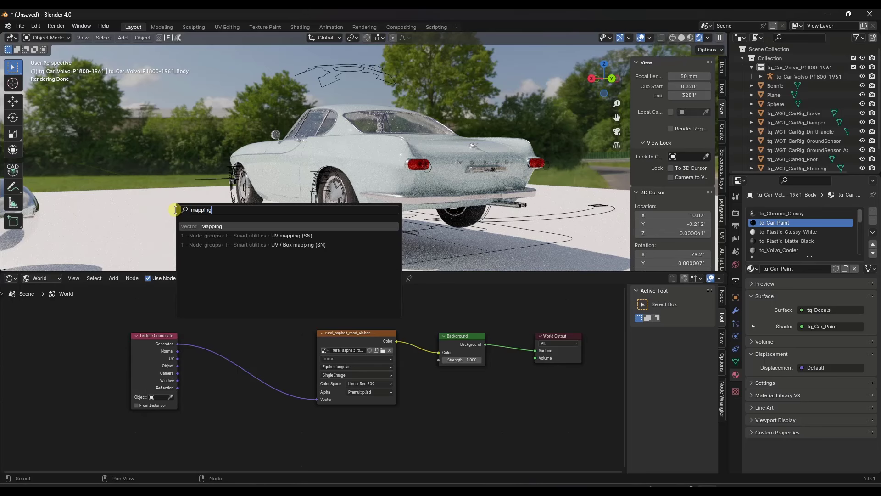
{"action": "left_click", "coordinate": [208, 225]}
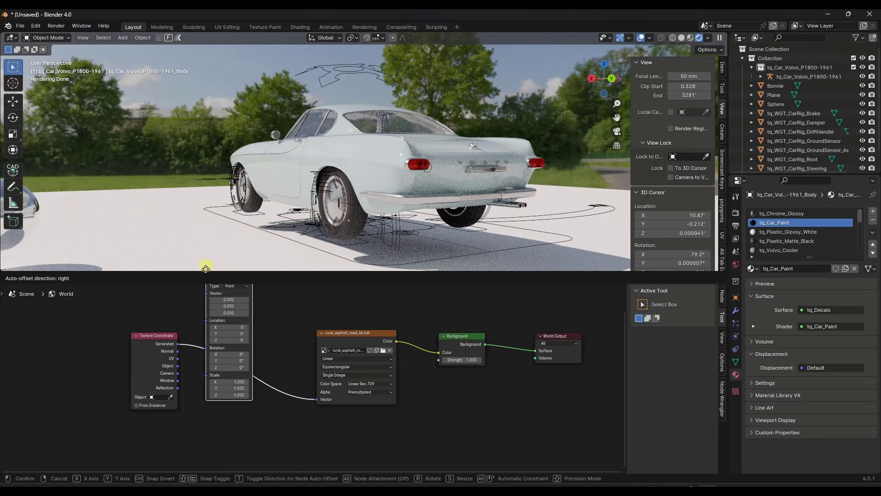
{"action": "left_click", "coordinate": [213, 322]}
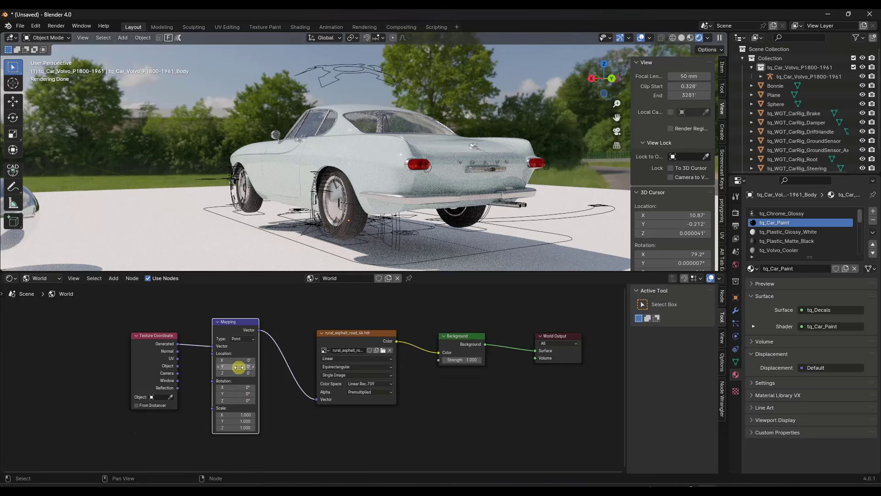
Step: Try shifting the environment with the Mapping node's Location Y and Z values, and reset both to 0
{"action": "left_click_drag", "start_coordinate": [237, 367], "coordinate": [256, 367]}
{"action": "left_click_drag", "start_coordinate": [264, 368], "coordinate": [230, 366]}
{"action": "type", "text": "0"}
{"action": "key", "text": "Return"}
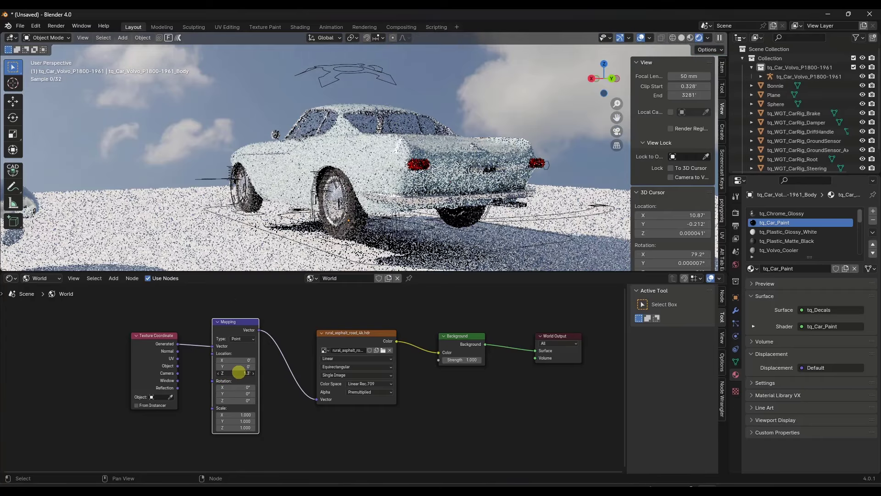
{"action": "left_click_drag", "start_coordinate": [238, 371], "coordinate": [234, 374]}
{"action": "left_click", "coordinate": [233, 374]}
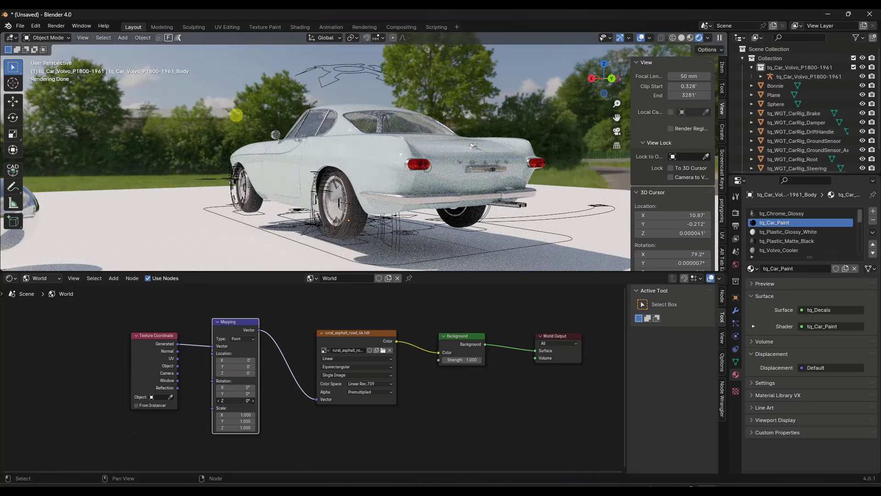
Step: Set the Mapping node's Z rotation to about -54.3° to turn the environment's road toward the car
{"action": "left_click_drag", "start_coordinate": [236, 401], "coordinate": [248, 401]}
{"action": "left_click_drag", "start_coordinate": [290, 112], "coordinate": [710, 128]}
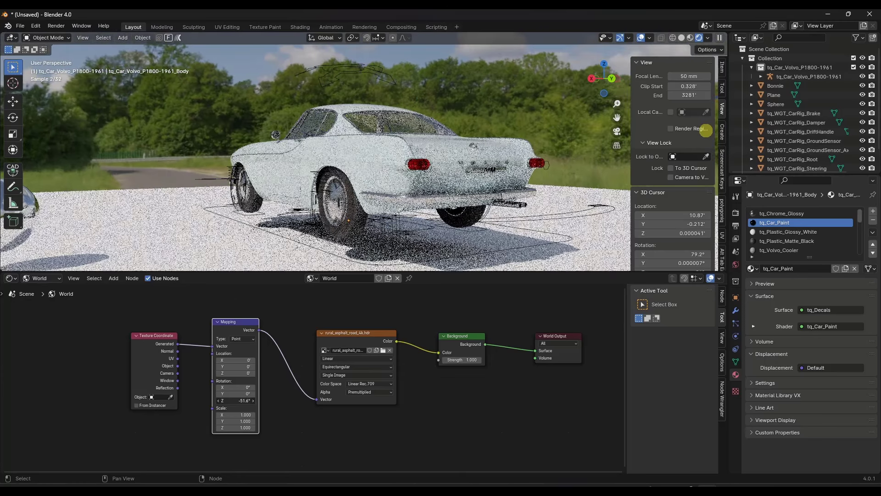
{"action": "scroll", "coordinate": [178, 209], "scroll_direction": "down", "scroll_amount": 7}
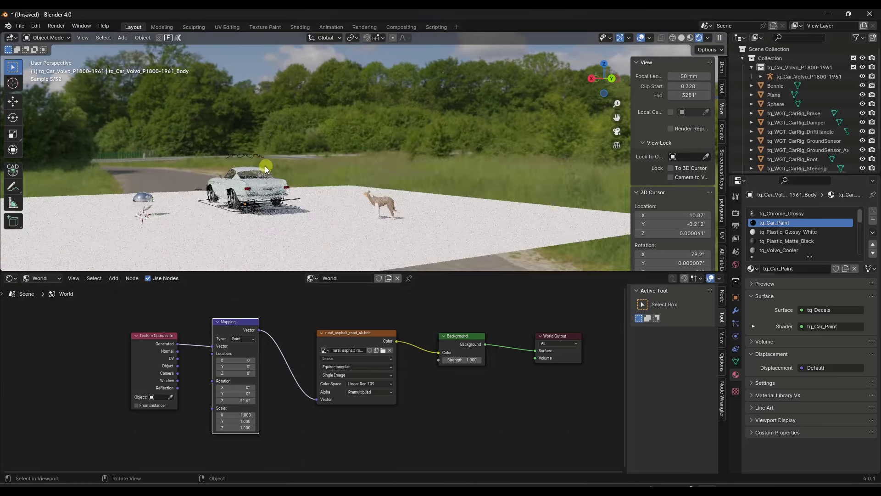
{"action": "scroll", "coordinate": [230, 187], "scroll_direction": "up", "scroll_amount": 1}
{"action": "middle_click_drag", "start_coordinate": [229, 187], "coordinate": [274, 202]}
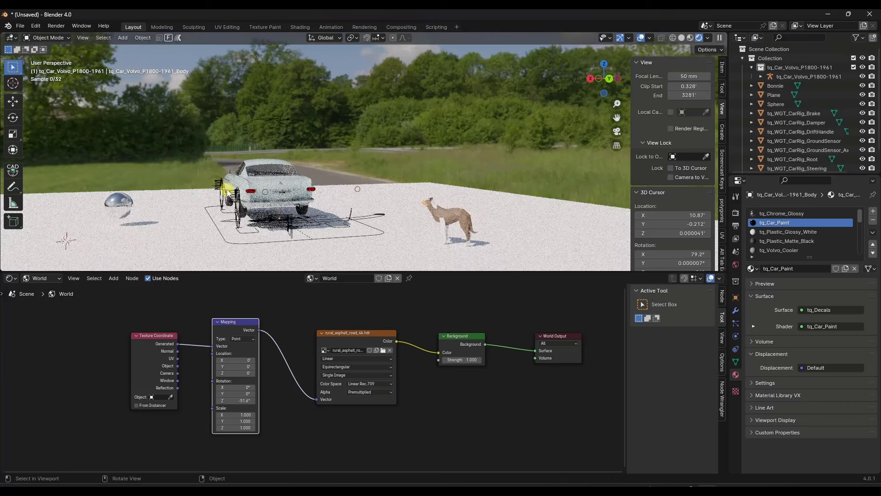
{"action": "left_click_drag", "start_coordinate": [243, 402], "coordinate": [216, 112]}
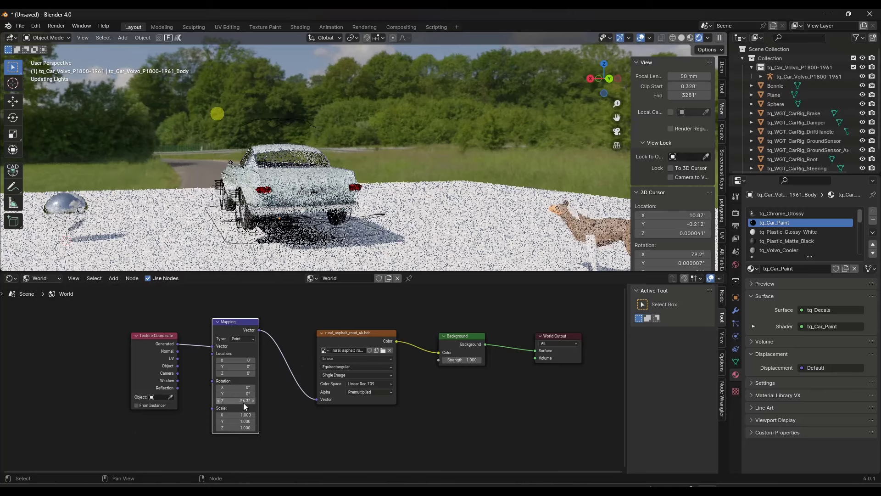
Step: Try deleting the ground plane to check the car directly against the HDRI road, and undo the deletion
{"action": "middle_click_drag", "start_coordinate": [281, 190], "coordinate": [290, 187]}
{"action": "scroll", "coordinate": [275, 193], "scroll_direction": "up", "scroll_amount": 2}
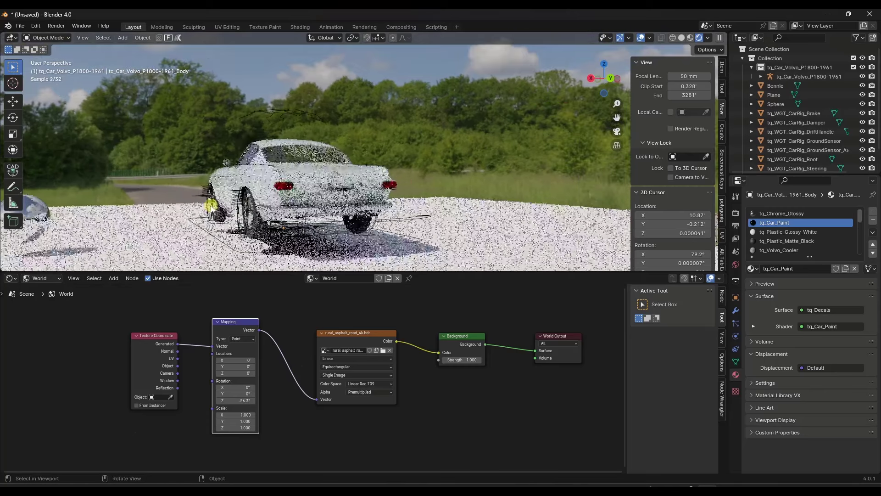
{"action": "scroll", "coordinate": [205, 208], "scroll_direction": "up", "scroll_amount": 3}
{"action": "left_click", "coordinate": [179, 223]}
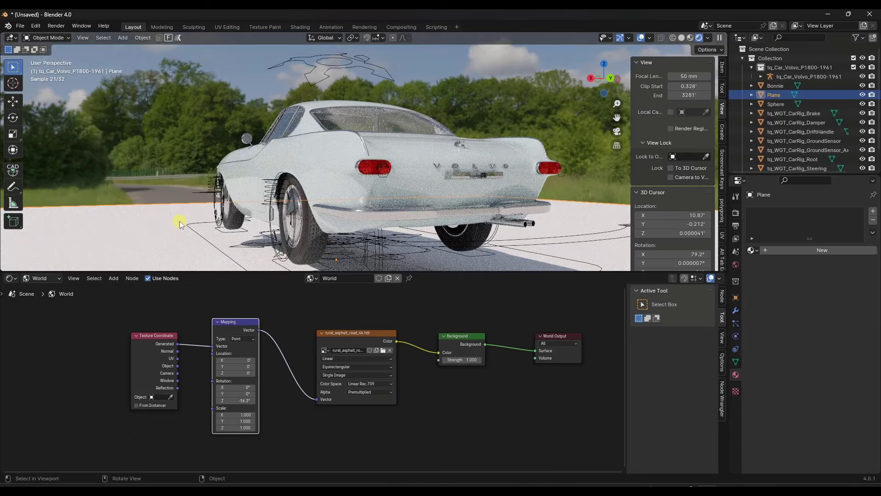
{"action": "key", "text": "Delete"}
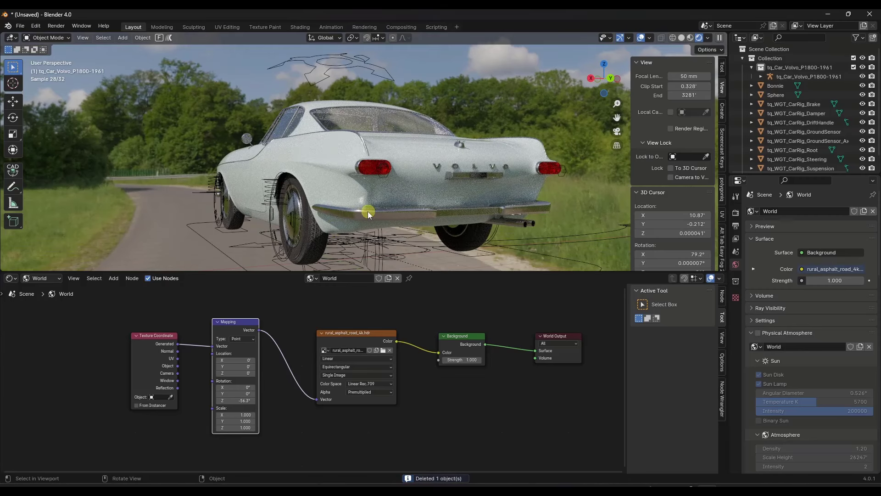
{"action": "scroll", "coordinate": [366, 213], "scroll_direction": "up", "scroll_amount": 1}
{"action": "scroll", "coordinate": [367, 213], "scroll_direction": "down", "scroll_amount": 3}
{"action": "scroll", "coordinate": [463, 154], "scroll_direction": "up", "scroll_amount": 3}
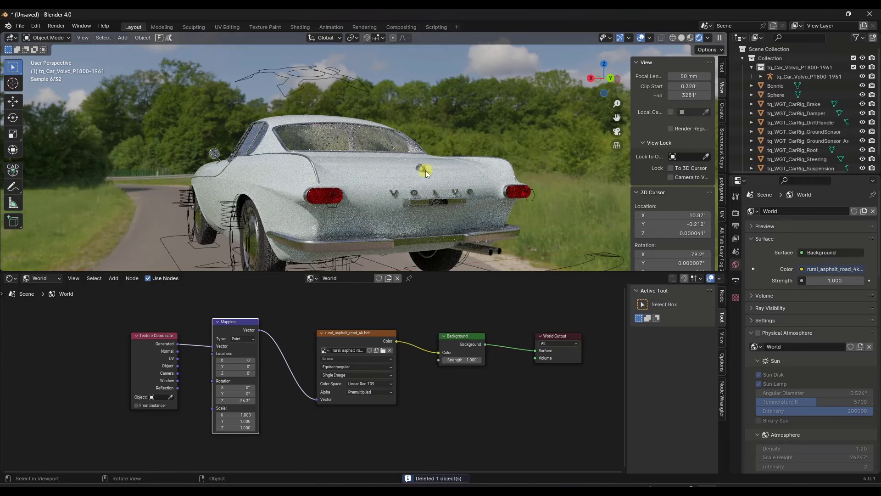
{"action": "middle_click_drag", "start_coordinate": [426, 171], "coordinate": [380, 185]}
{"action": "key", "text": "ctrl+z"}
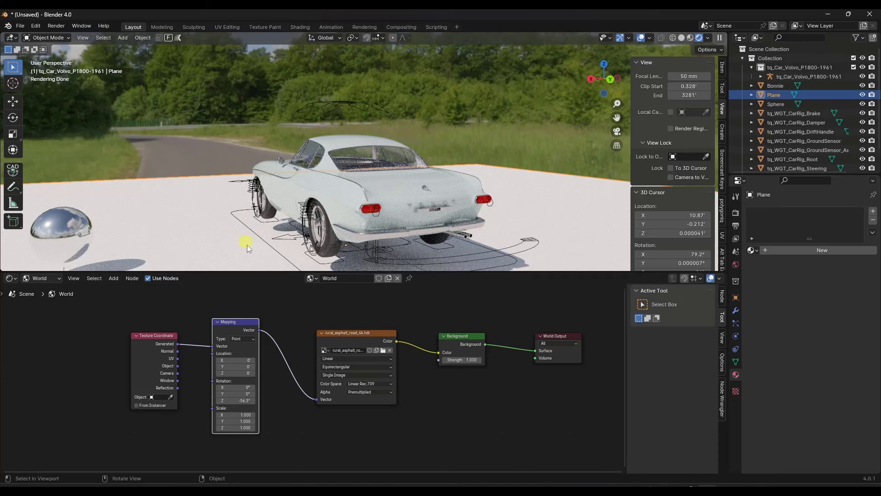
Step: Try changing the Mapping node's X scale, including a value of 0, and reset it to 1
{"action": "left_click_drag", "start_coordinate": [240, 128], "coordinate": [236, 127]}
{"action": "left_click", "coordinate": [243, 415]}
{"action": "type", "text": "0"}
{"action": "key", "text": "Return"}
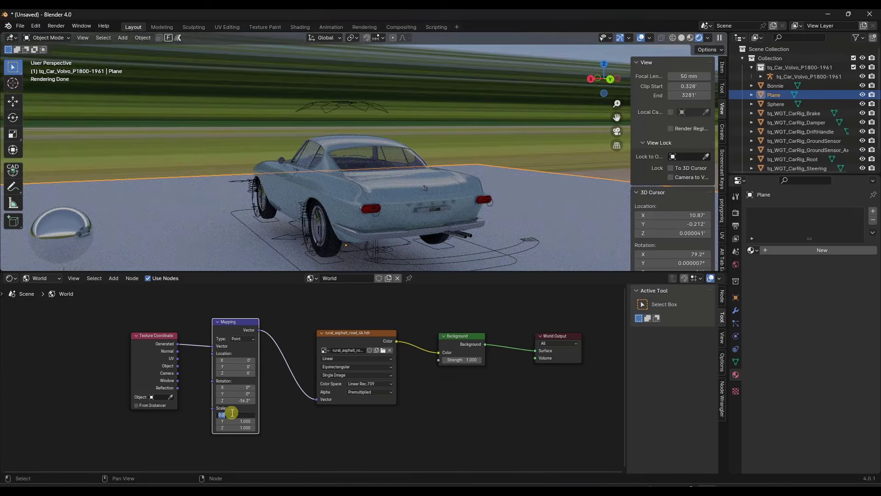
{"action": "type", "text": "1"}
{"action": "key", "text": "Return"}
Step: Move the environment texture node up, the World Output node farther from the Background node, and the Background node slightly down
{"action": "mouse_move", "coordinate": [295, 173]}
{"action": "middle_mouse_down"}
{"action": "mouse_move", "coordinate": [309, 170]}
{"action": "mouse_move", "coordinate": [292, 169]}
{"action": "mouse_move", "coordinate": [309, 171]}
{"action": "mouse_move", "coordinate": [304, 185]}
{"action": "mouse_move", "coordinate": [294, 183]}
{"action": "middle_mouse_up"}
{"action": "scroll", "coordinate": [296, 181], "scroll_direction": "down", "scroll_amount": 2}
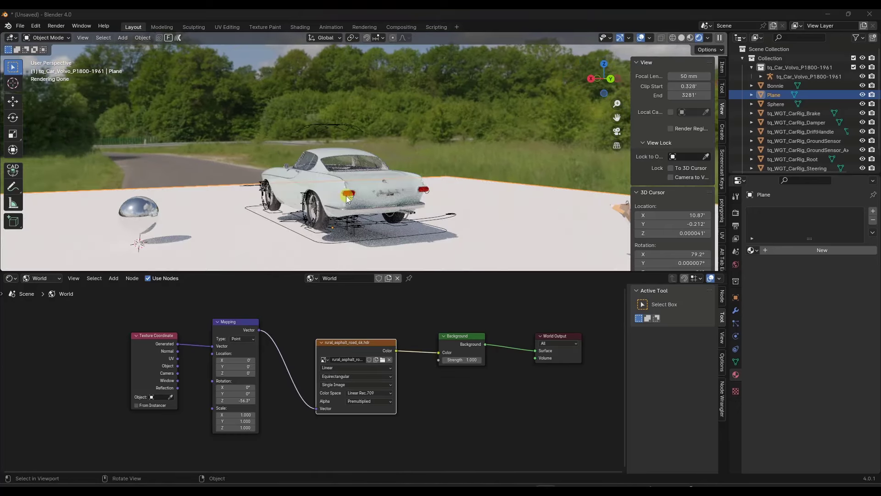
{"action": "middle_click_drag", "start_coordinate": [265, 185], "coordinate": [244, 181]}
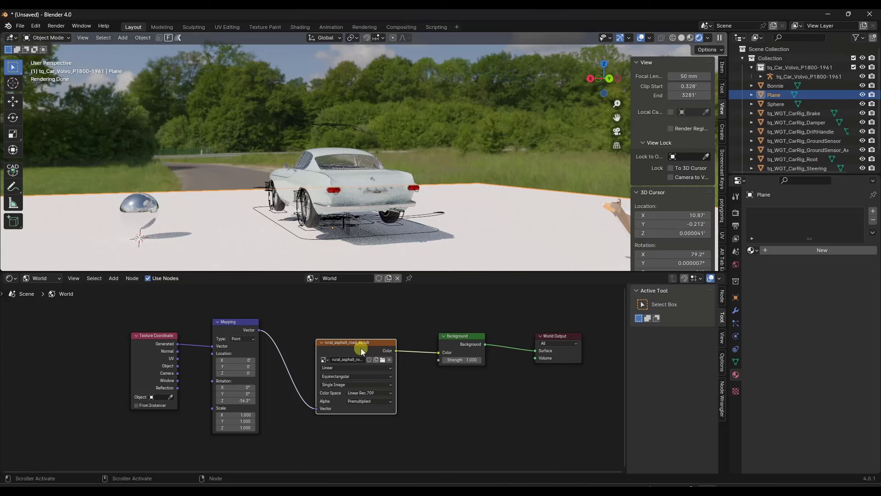
{"action": "left_click_drag", "start_coordinate": [362, 351], "coordinate": [364, 333]}
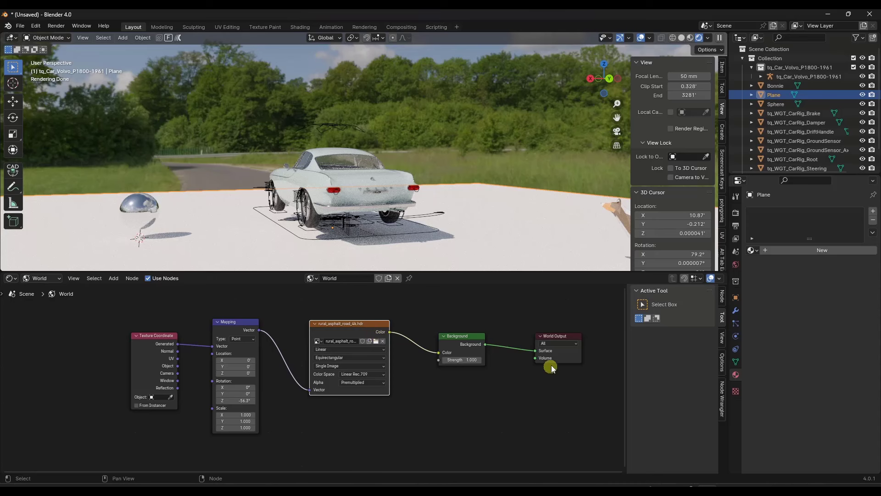
{"action": "left_click_drag", "start_coordinate": [552, 367], "coordinate": [564, 366]}
{"action": "left_click_drag", "start_coordinate": [464, 351], "coordinate": [463, 357]}
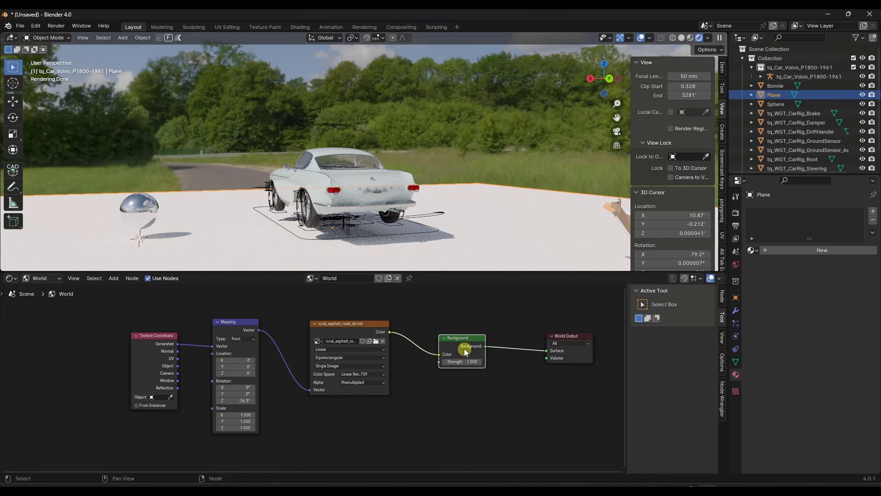
Step: Duplicate the Background node below the original and space the original Background and World Output nodes to make room between them
{"action": "key", "text": "shift+d"}
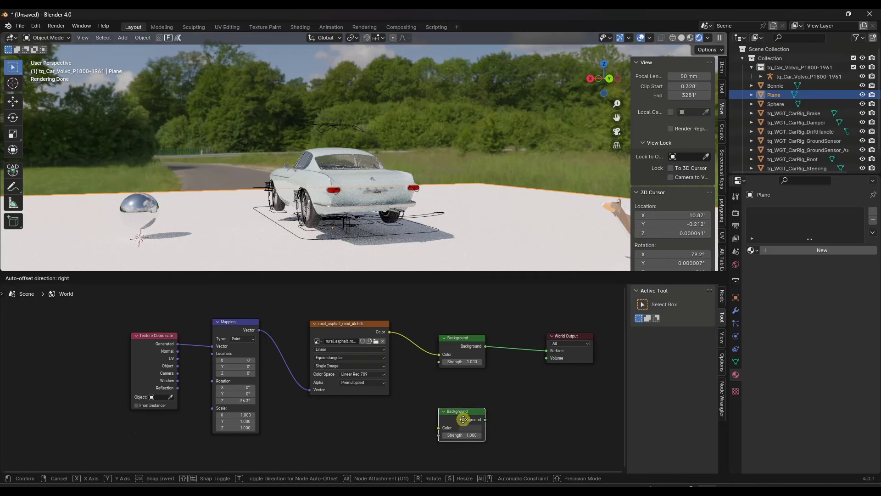
{"action": "left_click", "coordinate": [443, 414]}
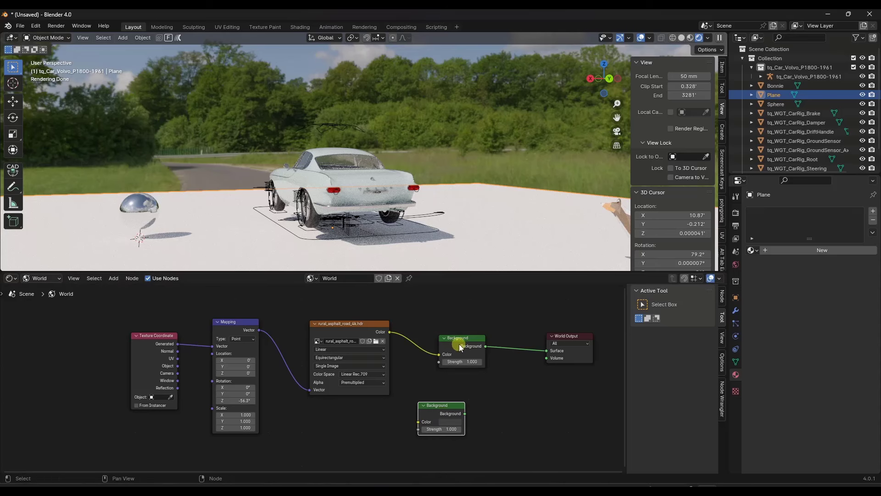
{"action": "left_click_drag", "start_coordinate": [459, 345], "coordinate": [442, 348]}
{"action": "left_click_drag", "start_coordinate": [582, 365], "coordinate": [598, 392]}
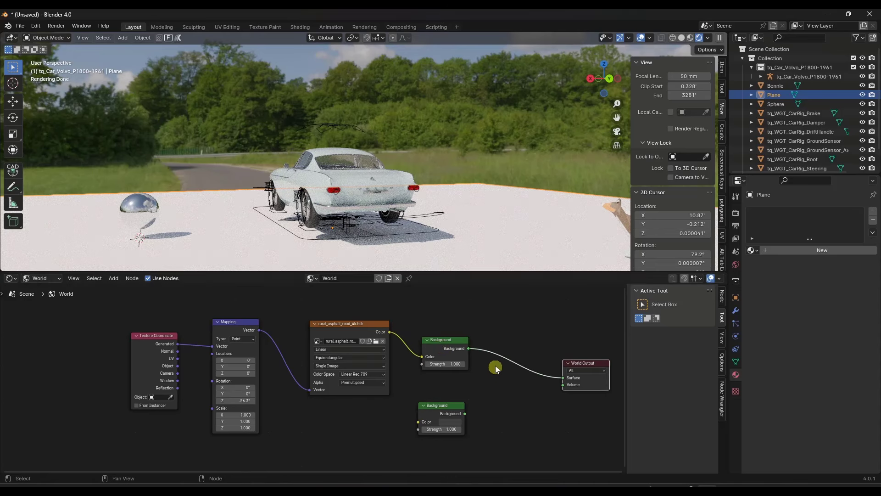
Step: Insert a Mix Shader between the upper Background and World Output, and connect the duplicated Background to its second Shader input
{"action": "left_click", "coordinate": [505, 394]}
{"action": "key", "text": "shift+a"}
{"action": "left_click", "coordinate": [465, 205]}
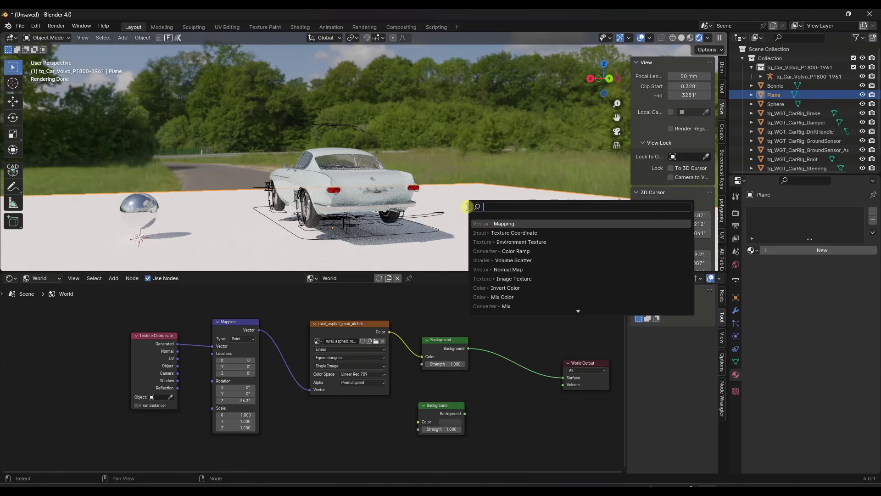
{"action": "type", "text": "mix s"}
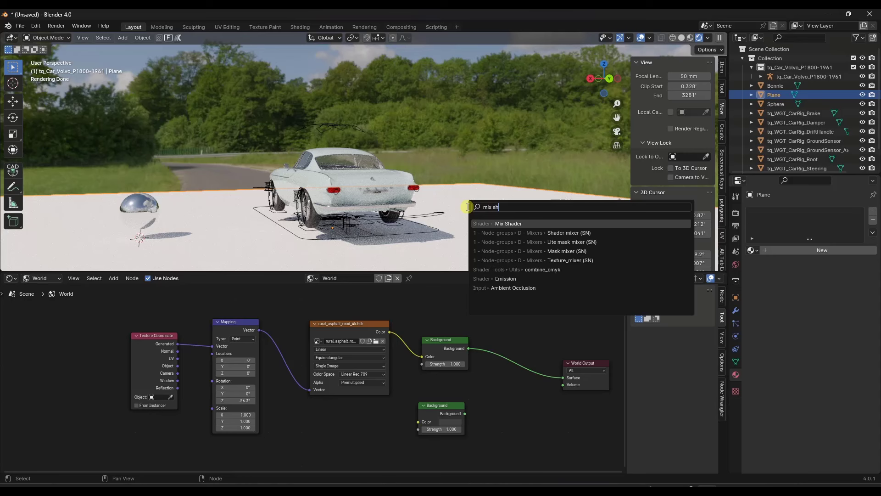
{"action": "type", "text": "h"}
{"action": "left_click", "coordinate": [506, 223]}
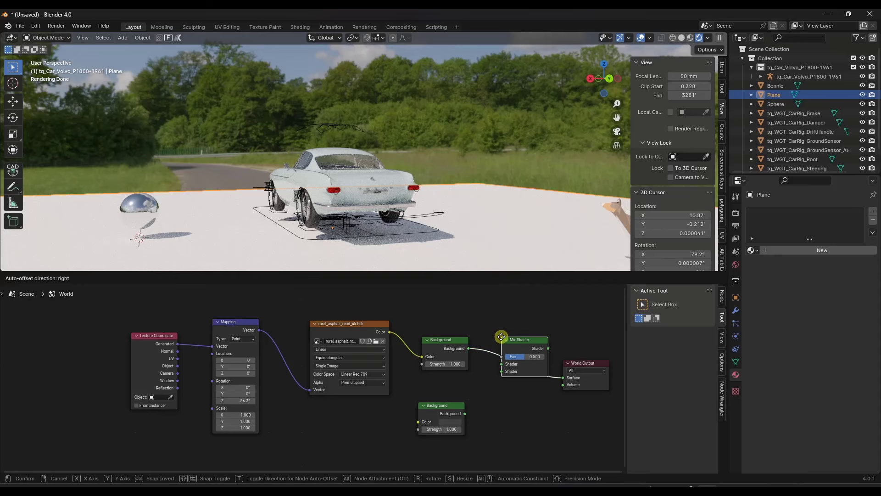
{"action": "left_click", "coordinate": [508, 340]}
{"action": "left_click_drag", "start_coordinate": [466, 414], "coordinate": [528, 363]}
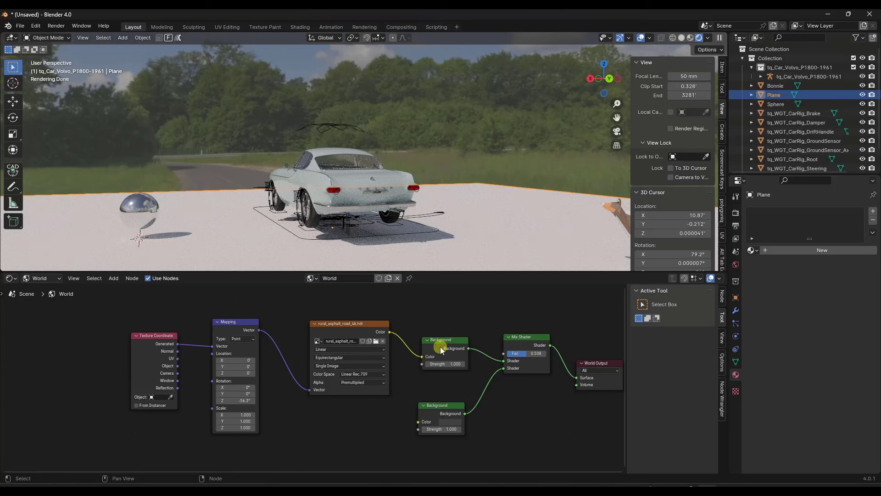
{"action": "left_click_drag", "start_coordinate": [441, 348], "coordinate": [431, 356]}
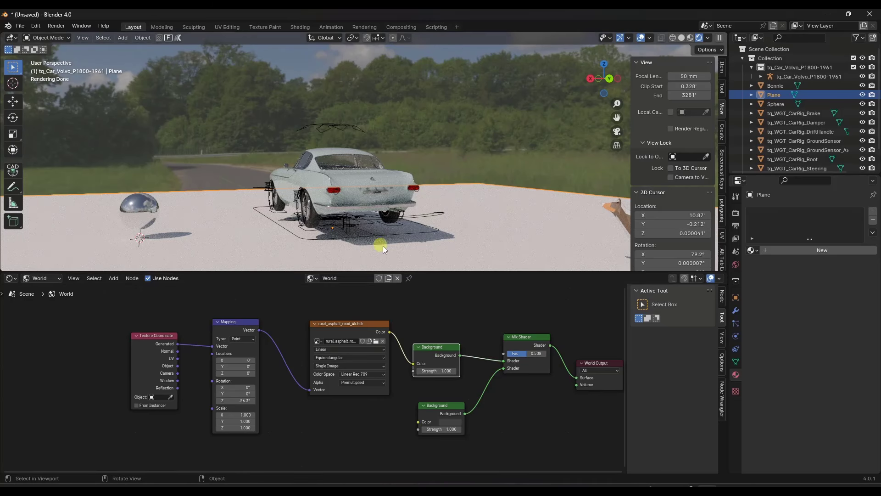
Step: Add a Light Path node above the Background nodes and connect its Is Camera Ray output to the Mix Shader's Fac input
{"action": "scroll", "coordinate": [455, 331], "scroll_direction": "down", "scroll_amount": 3}
{"action": "key", "text": "shift+a"}
{"action": "type", "text": "light"}
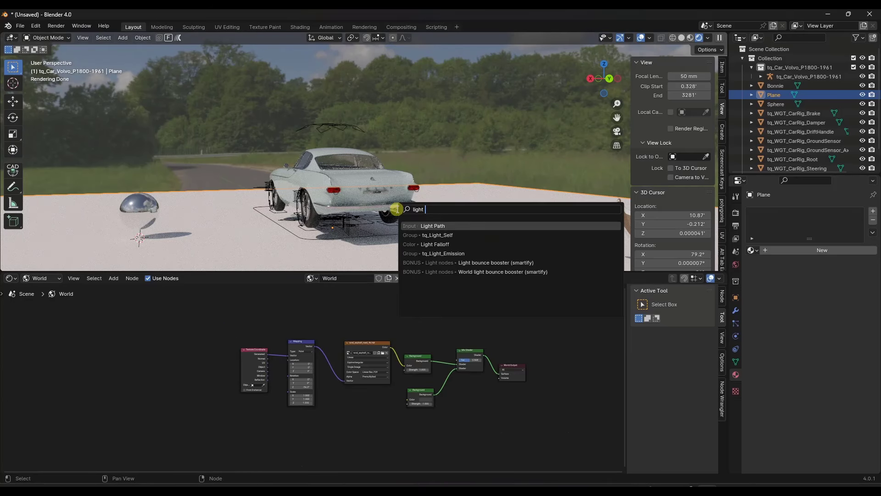
{"action": "left_click", "coordinate": [439, 225]}
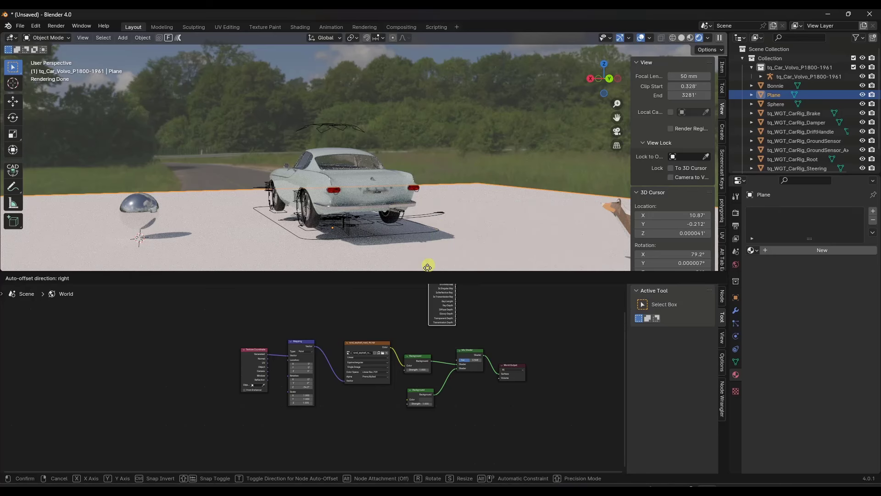
{"action": "left_click", "coordinate": [403, 287]}
{"action": "scroll", "coordinate": [556, 334], "scroll_direction": "up", "scroll_amount": 8}
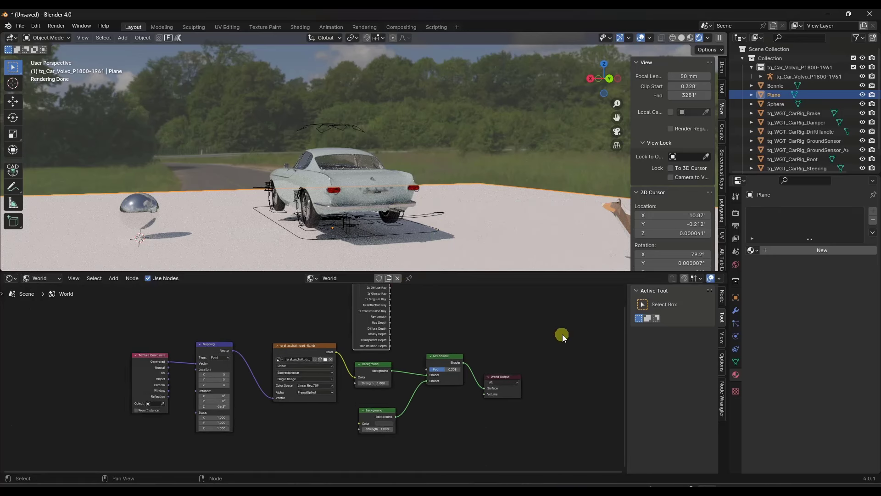
{"action": "scroll", "coordinate": [312, 369], "scroll_direction": "down", "scroll_amount": 5}
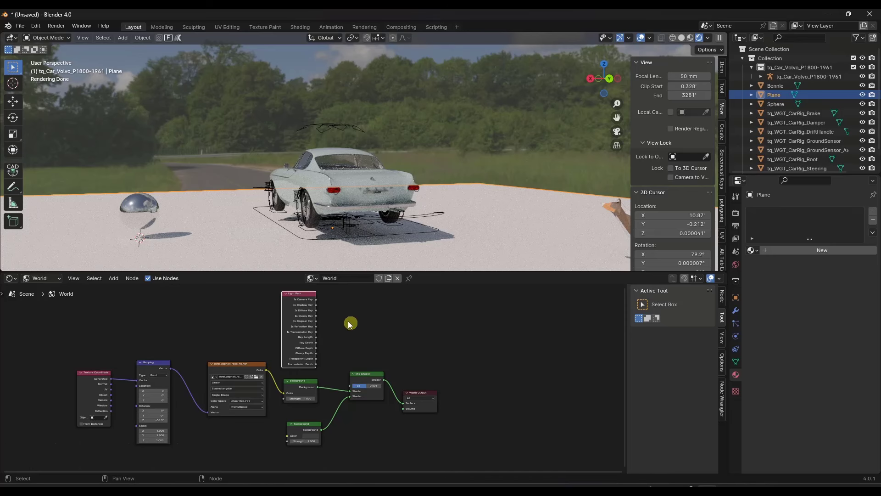
{"action": "left_click_drag", "start_coordinate": [316, 300], "coordinate": [342, 332]}
{"action": "left_click_drag", "start_coordinate": [347, 384], "coordinate": [350, 384]}
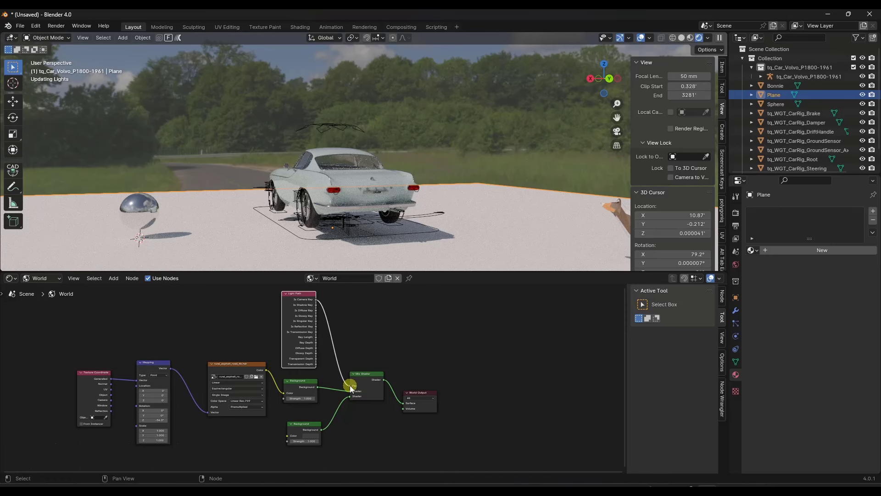
Step: Set the Mapping node's Z rotation to 29.3° to turn the HDRI lighting around the car
{"action": "middle_click_drag", "start_coordinate": [376, 195], "coordinate": [339, 202]}
{"action": "scroll", "coordinate": [360, 167], "scroll_direction": "up", "scroll_amount": 1}
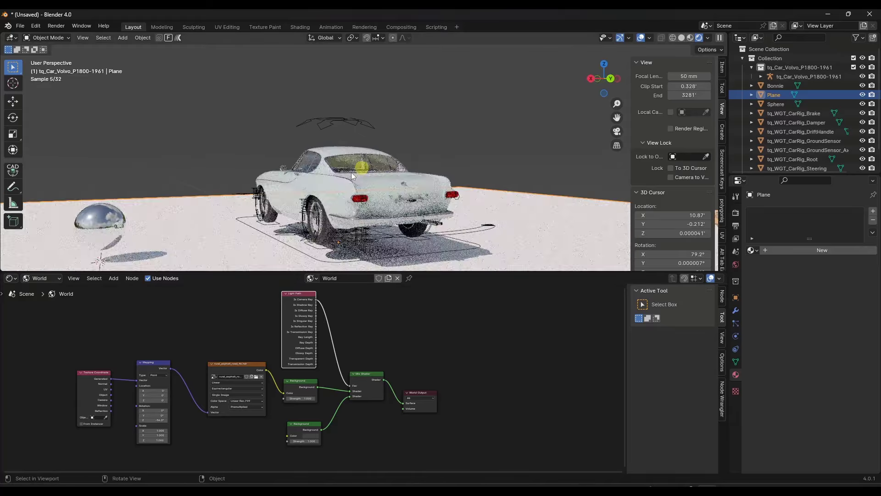
{"action": "scroll", "coordinate": [390, 184], "scroll_direction": "down", "scroll_amount": 2}
{"action": "scroll", "coordinate": [165, 427], "scroll_direction": "up", "scroll_amount": 8}
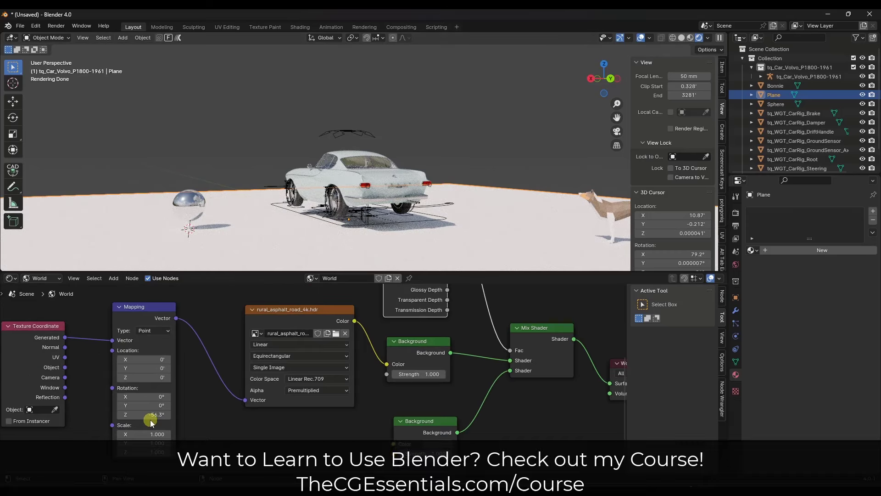
{"action": "left_click_drag", "start_coordinate": [150, 415], "coordinate": [208, 136]}
{"action": "left_click_drag", "start_coordinate": [144, 415], "coordinate": [165, 414]}
{"action": "left_click_drag", "start_coordinate": [77, 173], "coordinate": [368, 210]}
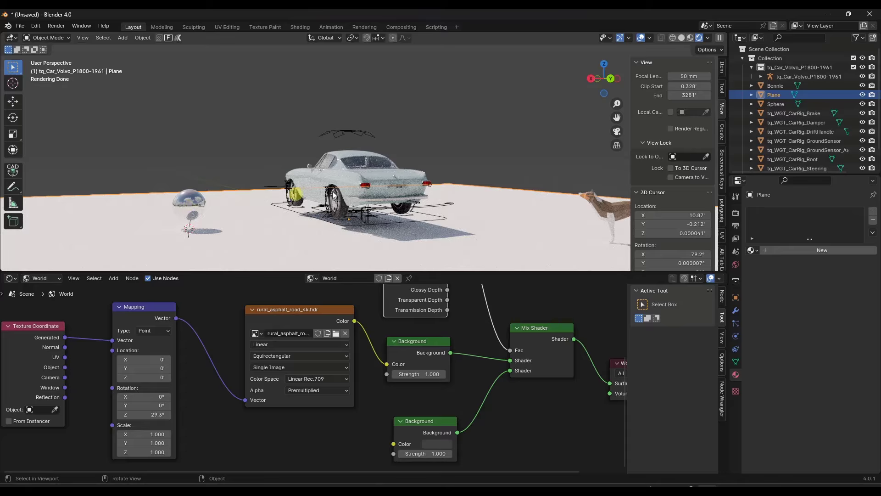
Step: Tint the lower Background's color slightly red, with hue 0.009 and saturation 0.181
{"action": "middle_click_drag", "start_coordinate": [334, 195], "coordinate": [393, 155]}
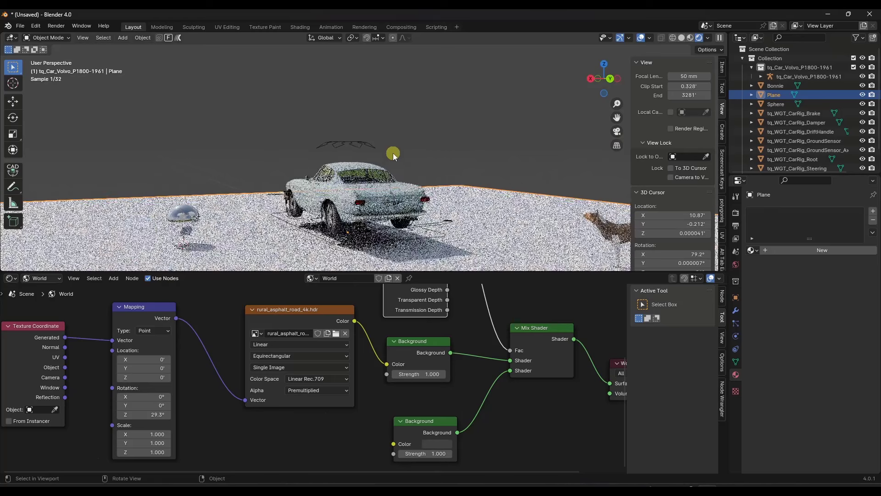
{"action": "scroll", "coordinate": [393, 155], "scroll_direction": "up", "scroll_amount": 1}
{"action": "middle_click_drag", "start_coordinate": [335, 239], "coordinate": [331, 209], "text": "shift"}
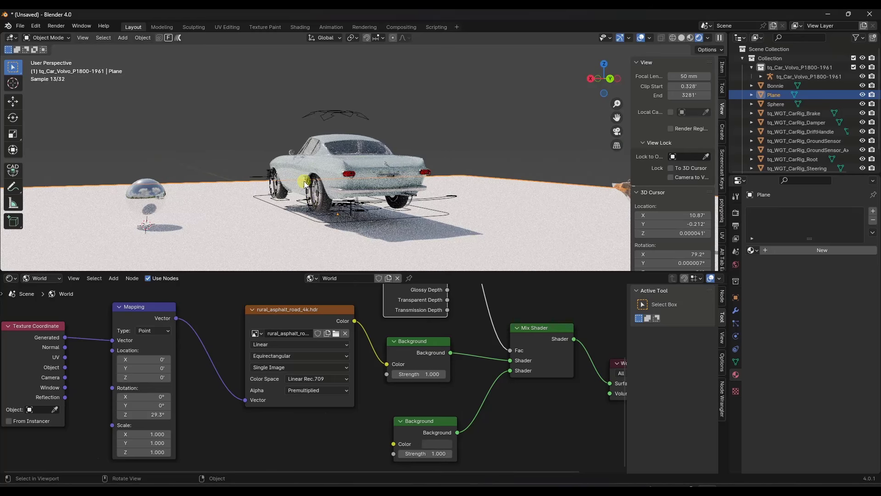
{"action": "left_click", "coordinate": [437, 444]}
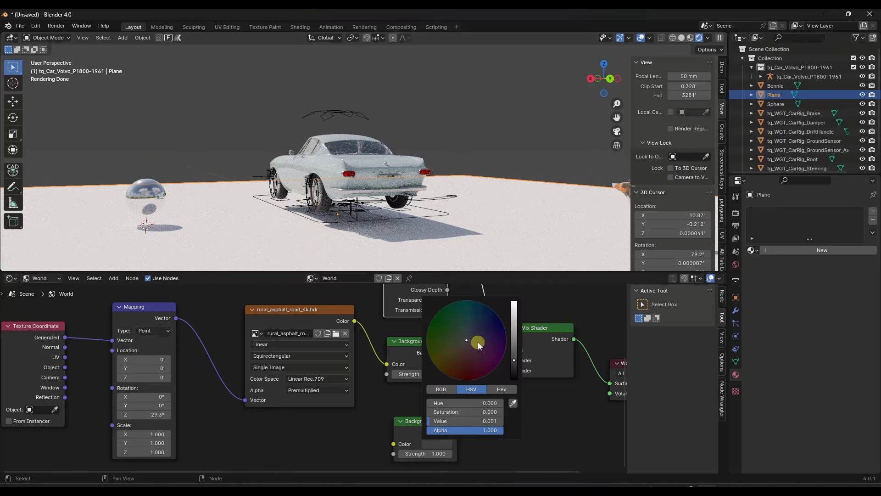
{"action": "mouse_move", "coordinate": [478, 342]}
{"action": "left_mouse_down"}
{"action": "mouse_move", "coordinate": [475, 329]}
{"action": "mouse_move", "coordinate": [494, 323]}
{"action": "mouse_move", "coordinate": [462, 318]}
{"action": "mouse_move", "coordinate": [468, 328]}
{"action": "mouse_move", "coordinate": [449, 344]}
{"action": "mouse_move", "coordinate": [449, 359]}
{"action": "mouse_move", "coordinate": [496, 334]}
{"action": "mouse_move", "coordinate": [488, 318]}
{"action": "mouse_move", "coordinate": [467, 344]}
{"action": "left_mouse_up"}
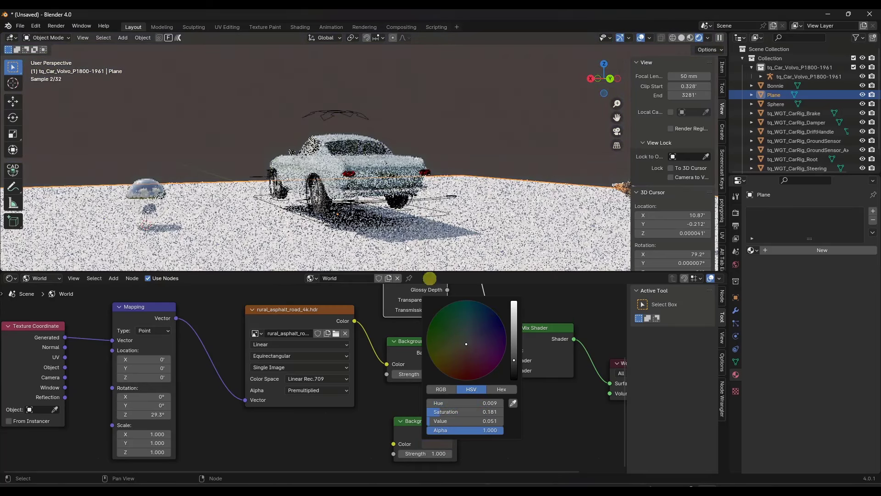
{"action": "middle_click_drag", "start_coordinate": [367, 224], "coordinate": [366, 229]}
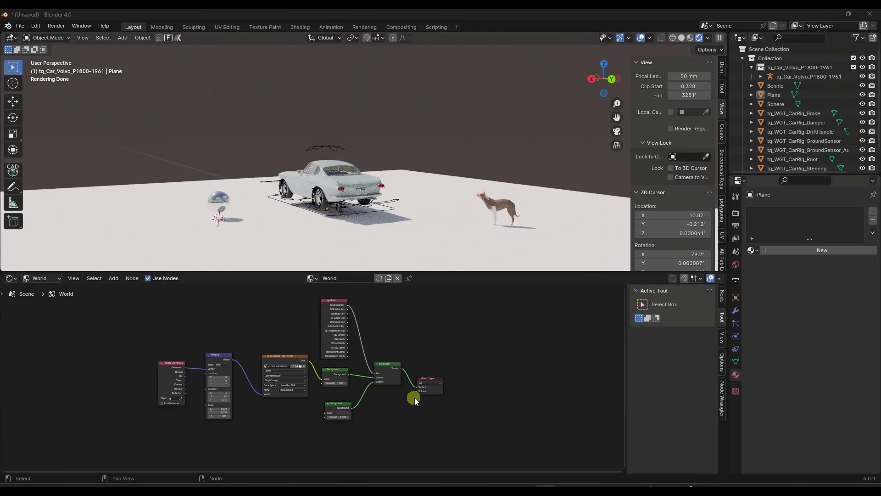
Step: Disconnect the lower Background and the Light Path from the Mix Shader, and set the Mix Shader's Fac to 0
{"action": "scroll", "coordinate": [370, 384], "scroll_direction": "up", "scroll_amount": 10}
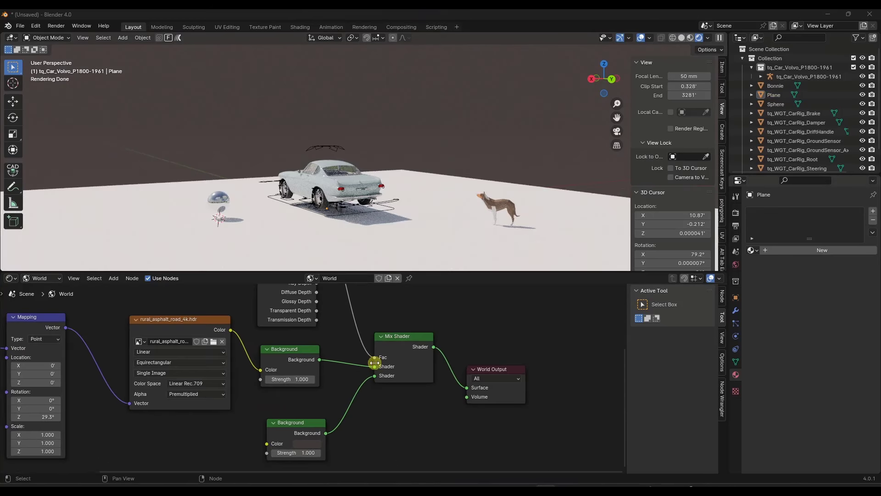
{"action": "left_click_drag", "start_coordinate": [376, 376], "coordinate": [358, 387]}
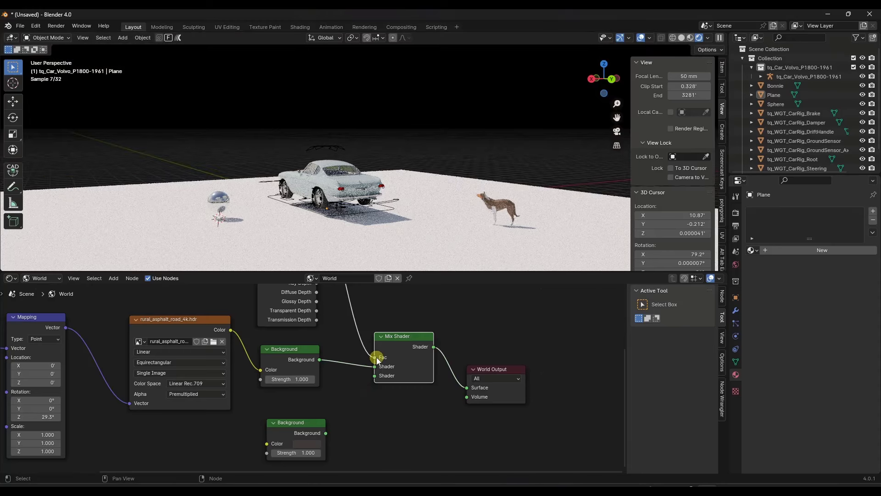
{"action": "left_click_drag", "start_coordinate": [376, 358], "coordinate": [351, 335]}
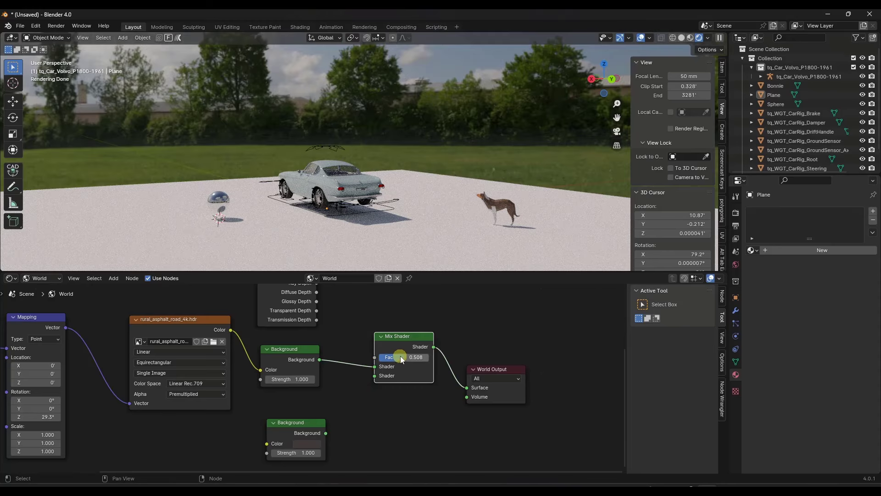
{"action": "left_click_drag", "start_coordinate": [400, 357], "coordinate": [336, 356]}
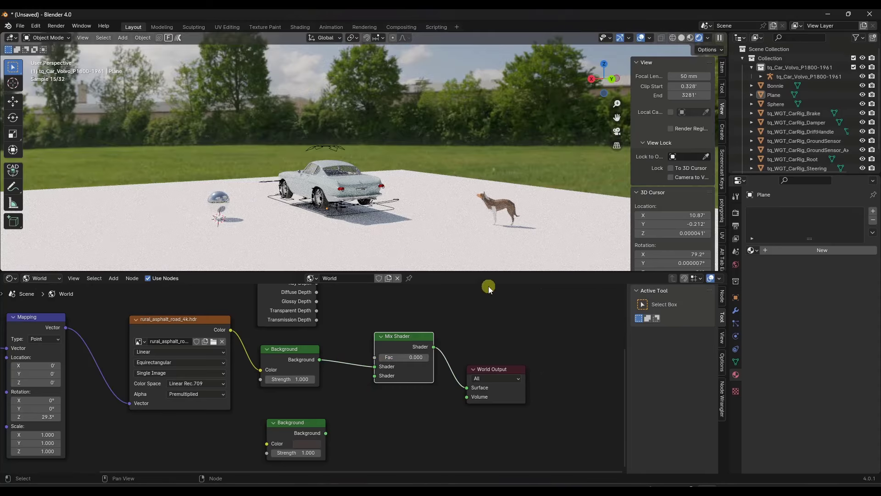
Step: Delete the ground plane beneath the car
{"action": "middle_click_drag", "start_coordinate": [350, 177], "coordinate": [423, 187]}
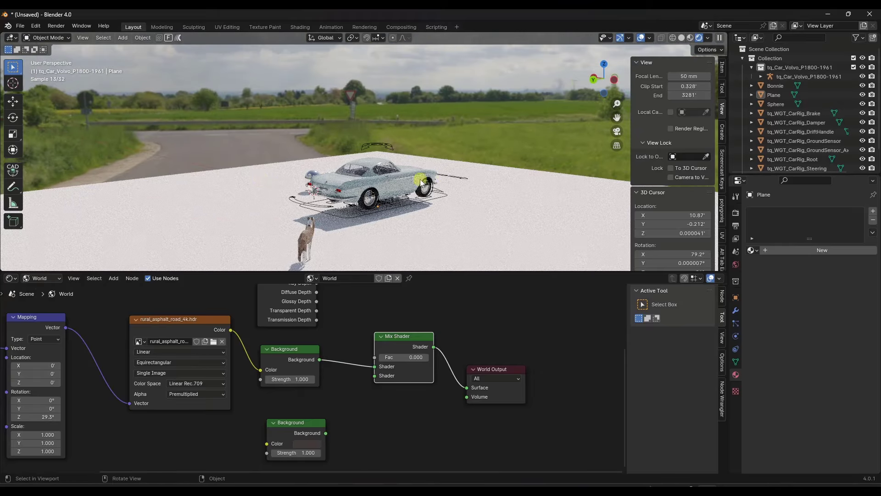
{"action": "left_click", "coordinate": [466, 219]}
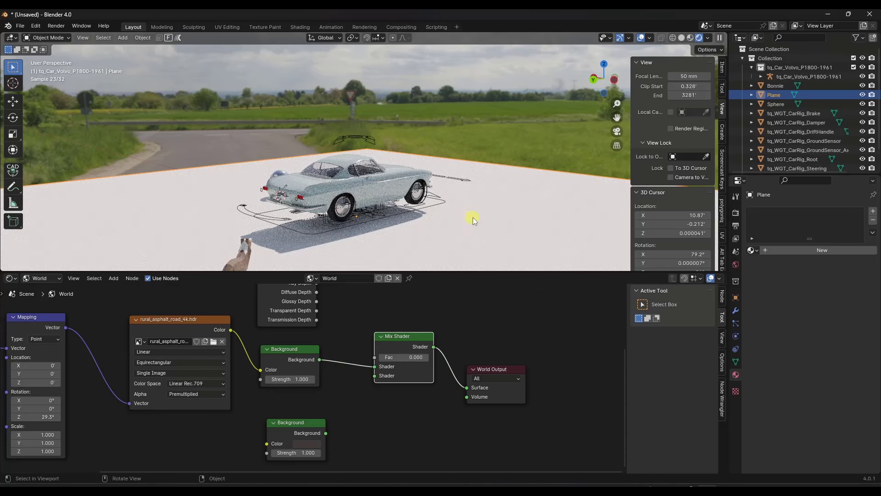
{"action": "key", "text": "Delete"}
Step: Examine from several angles and distances how the car sits against the HDRI road and field
{"action": "middle_click_drag", "start_coordinate": [449, 205], "coordinate": [412, 192]}
{"action": "scroll", "coordinate": [433, 188], "scroll_direction": "up", "scroll_amount": 1}
{"action": "scroll", "coordinate": [416, 190], "scroll_direction": "down", "scroll_amount": 2}
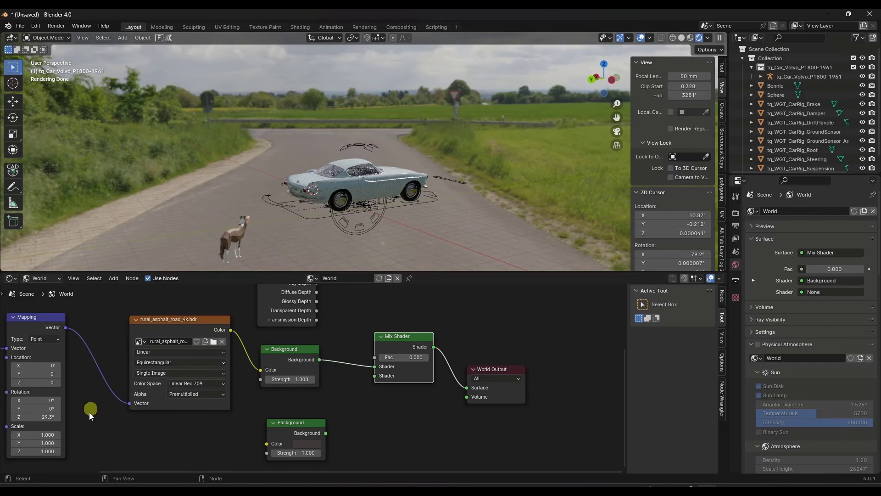
{"action": "left_click_drag", "start_coordinate": [744, 384], "coordinate": [740, 386]}
{"action": "key", "text": "BackSpace"}
{"action": "mouse_move", "coordinate": [368, 200]}
{"action": "middle_mouse_down"}
{"action": "mouse_move", "coordinate": [419, 168]}
{"action": "mouse_move", "coordinate": [398, 197]}
{"action": "mouse_move", "coordinate": [380, 201]}
{"action": "middle_mouse_up"}
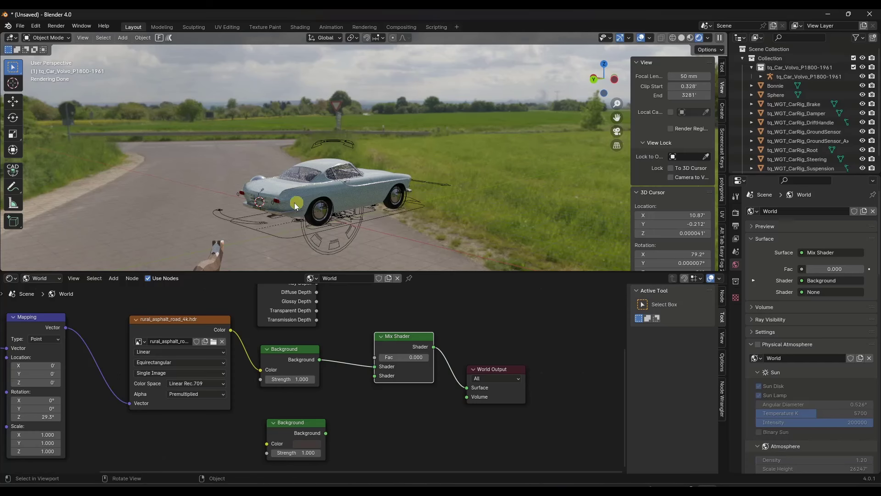
{"action": "middle_click_drag", "start_coordinate": [266, 207], "coordinate": [265, 210]}
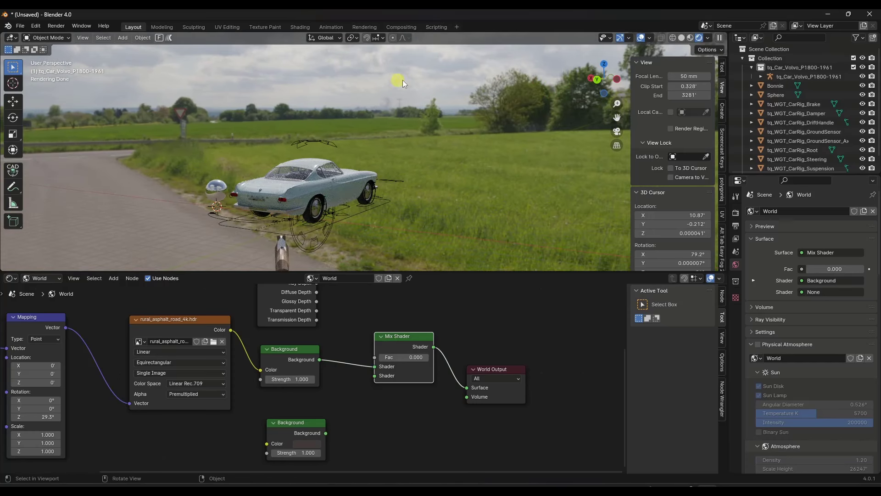
{"action": "middle_click_drag", "start_coordinate": [334, 221], "coordinate": [346, 208]}
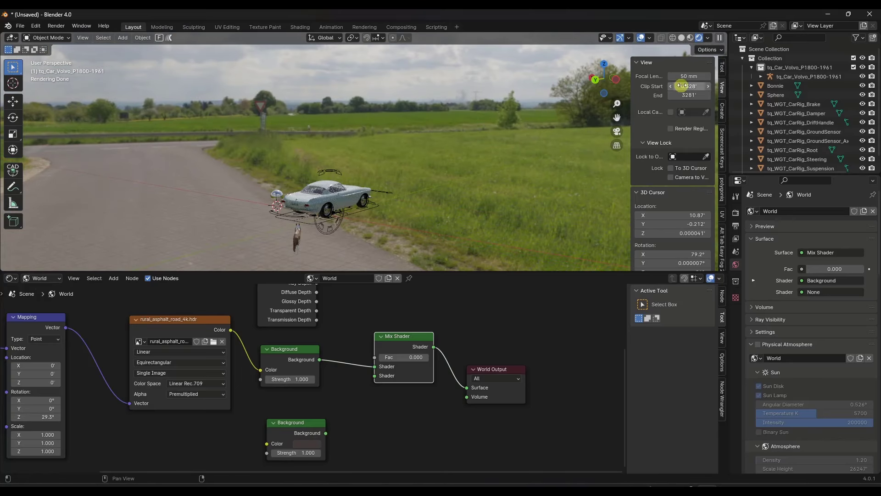
Step: Add a UV sphere at the 3D cursor and scale it by about 14.67, working in solid shading from the back view
{"action": "left_click", "coordinate": [682, 39]}
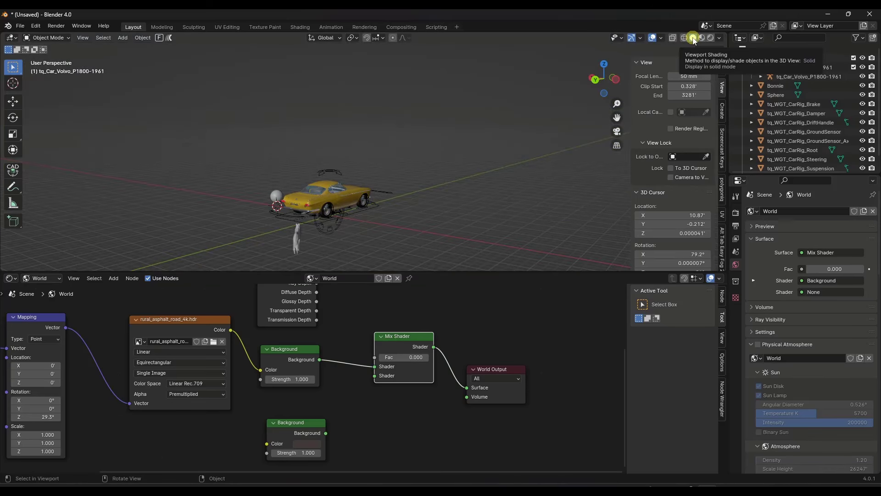
{"action": "left_click", "coordinate": [595, 79]}
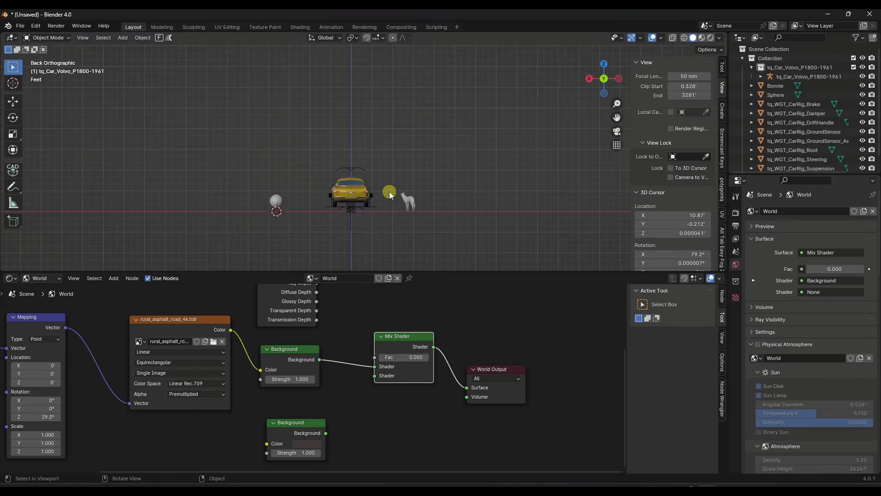
{"action": "key", "text": "shift+a"}
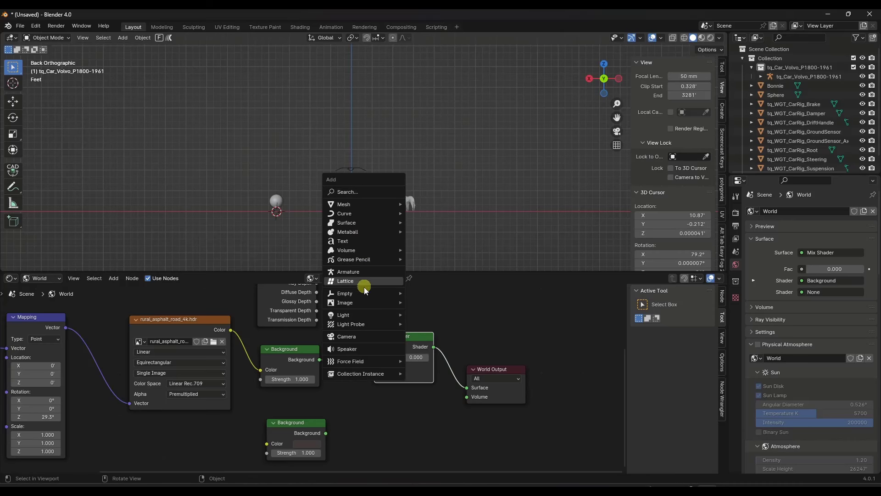
{"action": "mouse_move", "coordinate": [350, 204]}
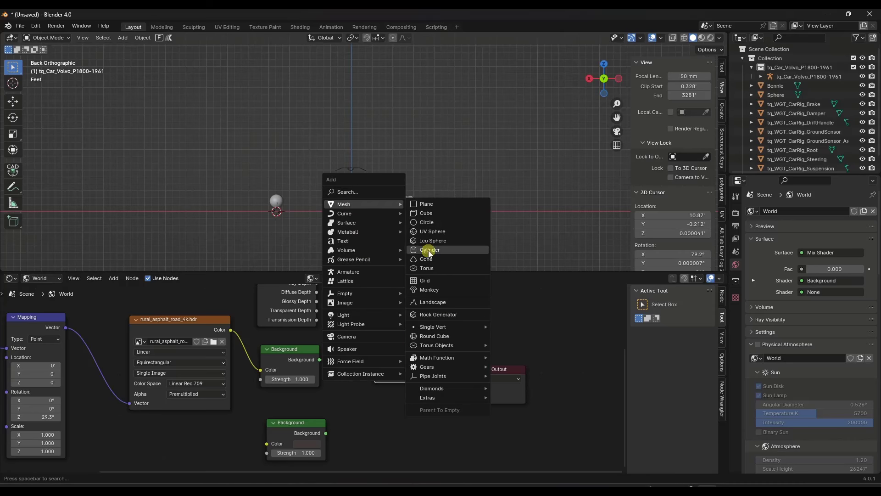
{"action": "left_click", "coordinate": [437, 232]}
{"action": "key", "text": "s"}
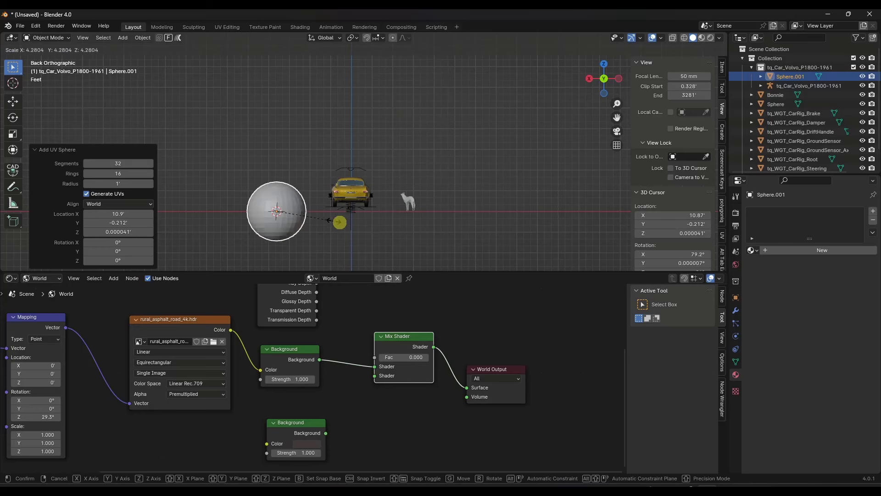
{"action": "left_click", "coordinate": [475, 231]}
{"action": "scroll", "coordinate": [486, 151], "scroll_direction": "down", "scroll_amount": 2}
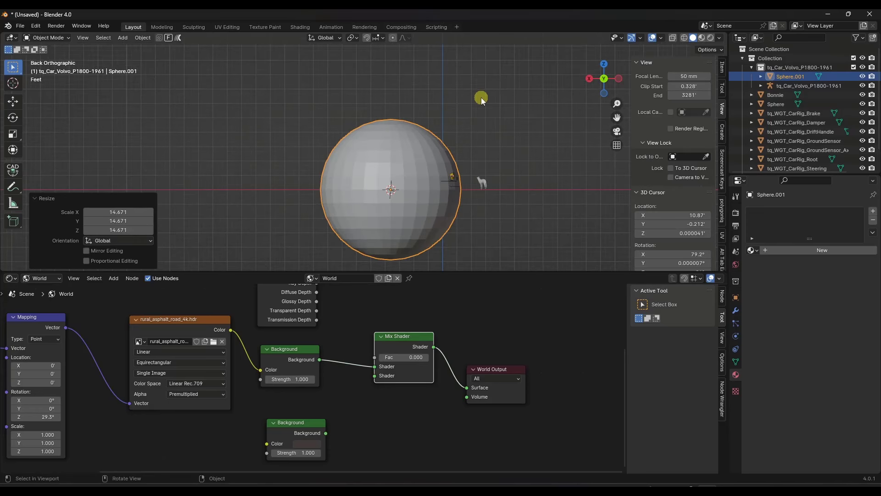
{"action": "scroll", "coordinate": [447, 193], "scroll_direction": "up", "scroll_amount": 3}
{"action": "middle_click_drag", "start_coordinate": [447, 193], "coordinate": [391, 193]}
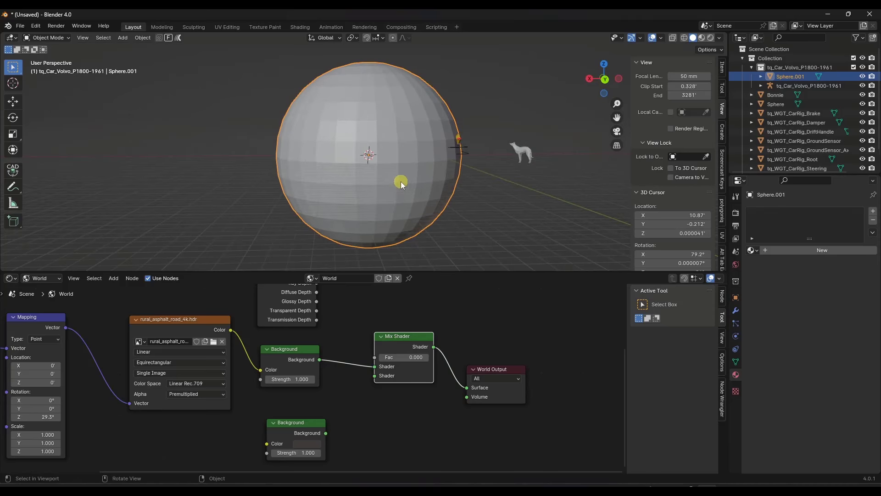
Step: Flatten the lower half of the large sphere by scaling its vertices to 0 along Z, working in wireframe from the back view
{"action": "key", "text": "Tab"}
{"action": "left_click", "coordinate": [488, 206]}
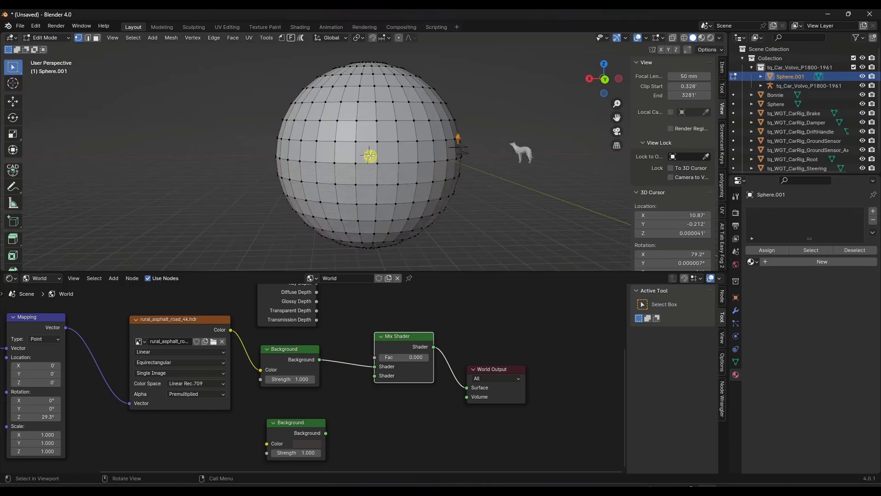
{"action": "middle_click_drag", "start_coordinate": [370, 156], "coordinate": [398, 163]}
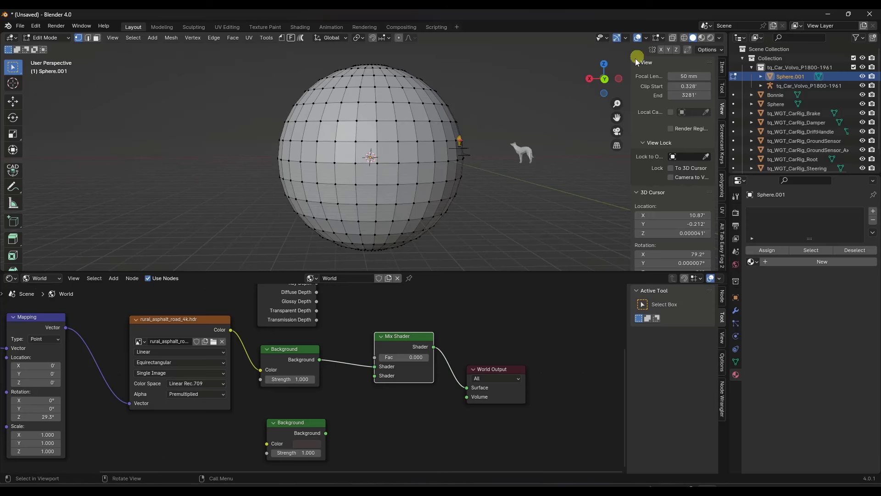
{"action": "left_click", "coordinate": [605, 78]}
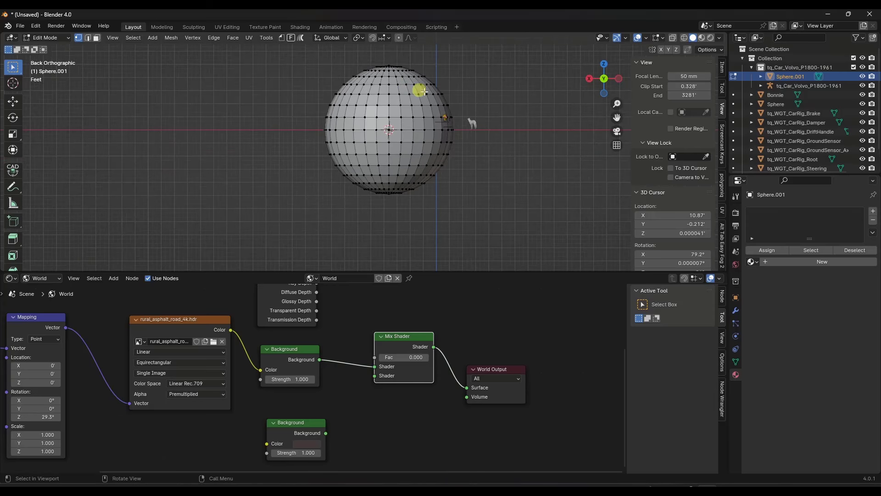
{"action": "key", "text": "z"}
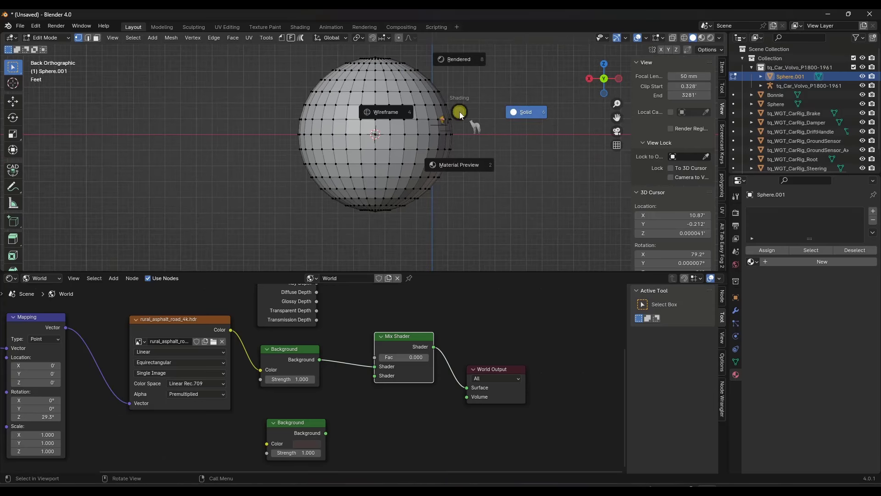
{"action": "left_click", "coordinate": [386, 113]}
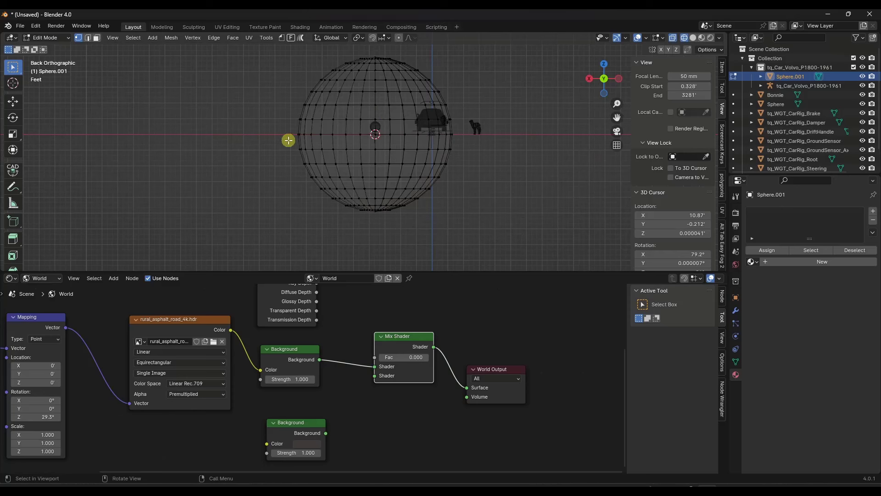
{"action": "left_click_drag", "start_coordinate": [289, 140], "coordinate": [524, 246]}
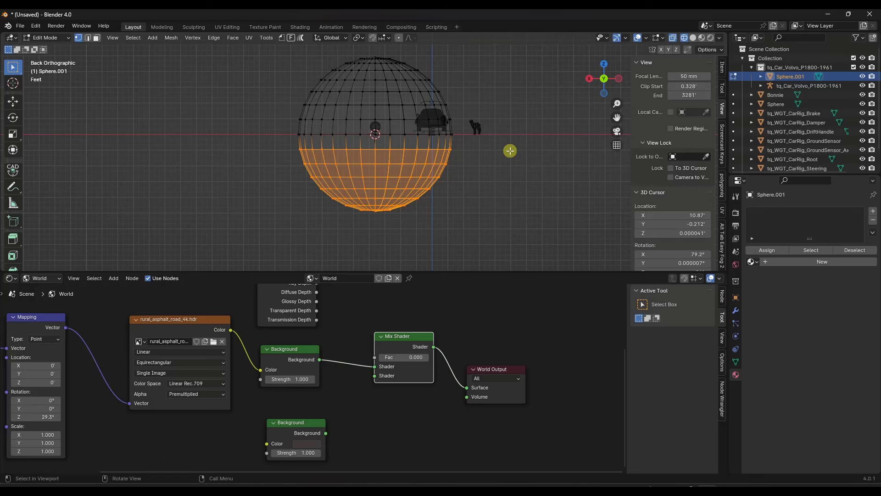
{"action": "scroll", "coordinate": [481, 131], "scroll_direction": "up", "scroll_amount": 2}
{"action": "scroll", "coordinate": [496, 117], "scroll_direction": "down", "scroll_amount": 1}
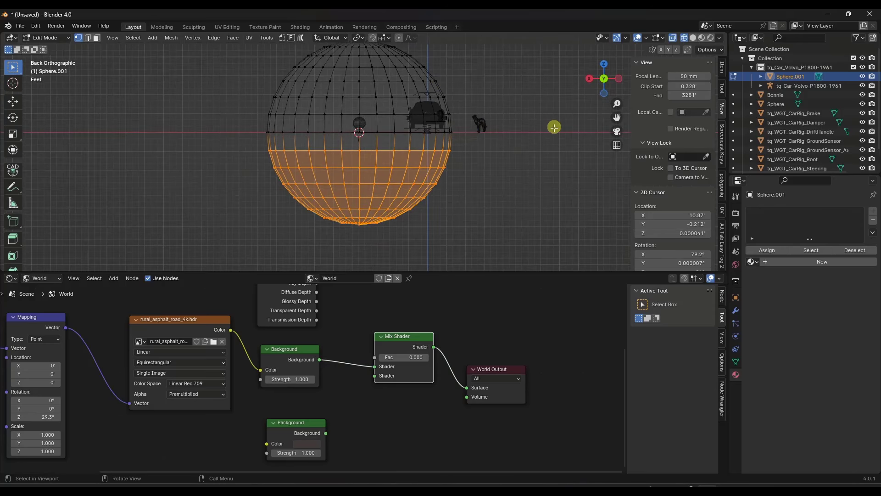
{"action": "key", "text": "s"}
{"action": "key", "text": "z"}
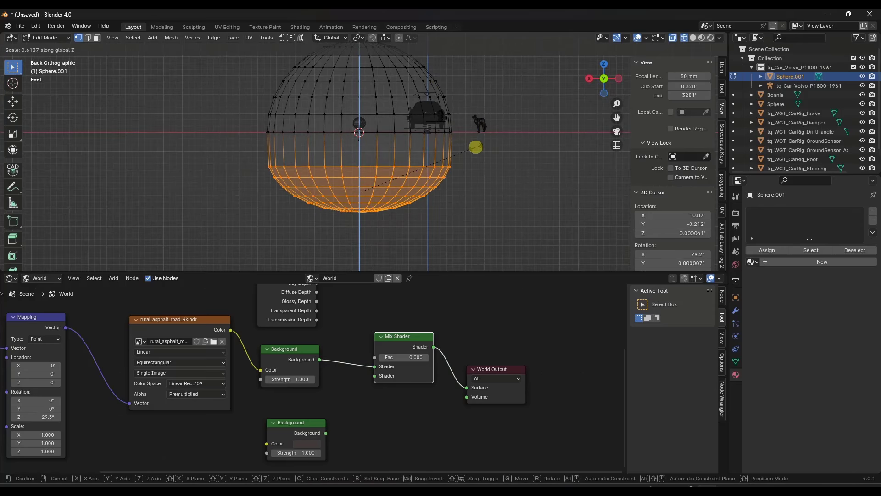
{"action": "type", "text": "0"}
{"action": "key", "text": "Return"}
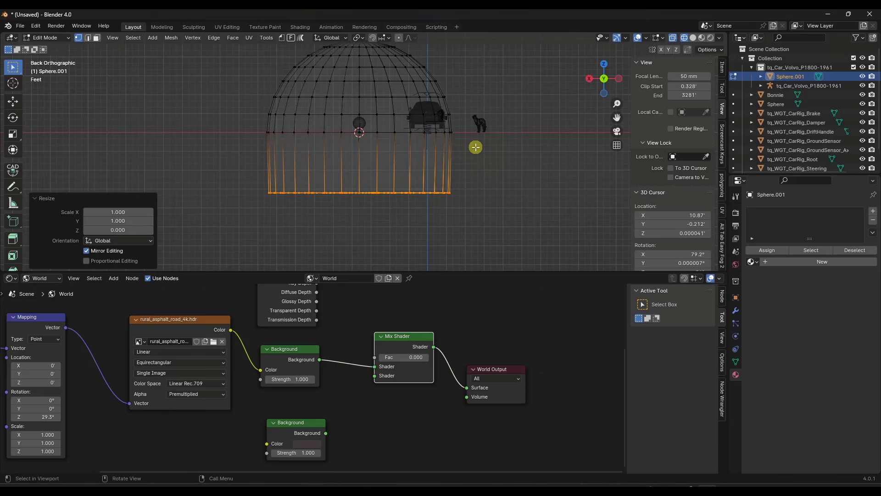
Step: Raise the flattened base along Z by about 9.31' and a further 0.14' to close off the dome, and return to Object Mode
{"action": "middle_click_drag", "start_coordinate": [343, 174], "coordinate": [401, 220]}
{"action": "scroll", "coordinate": [395, 219], "scroll_direction": "up", "scroll_amount": 3}
{"action": "scroll", "coordinate": [399, 219], "scroll_direction": "down", "scroll_amount": 4}
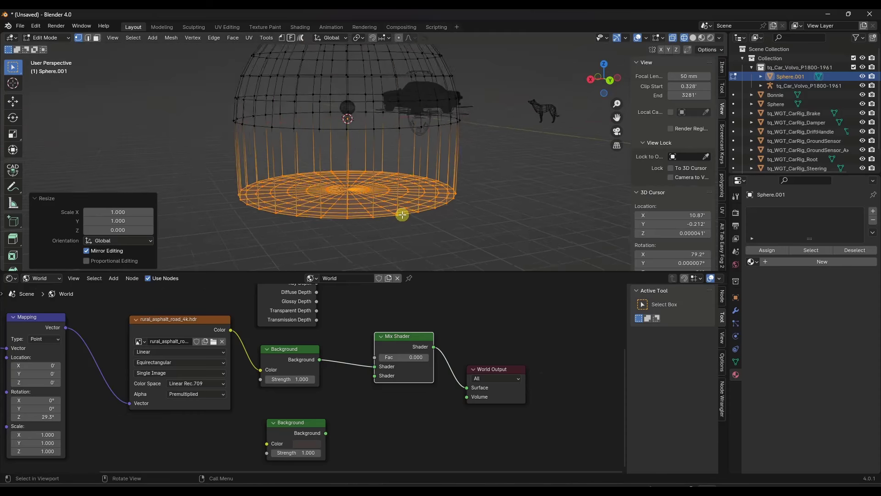
{"action": "key", "text": "g"}
{"action": "key", "text": "z"}
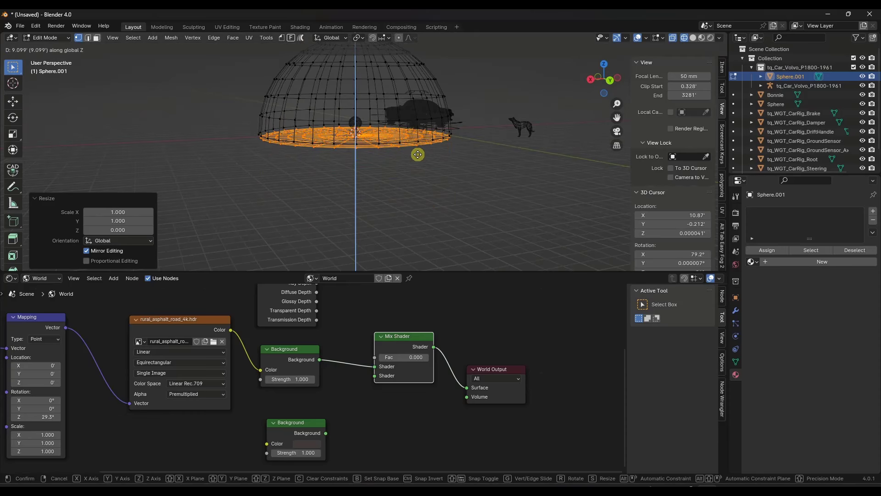
{"action": "left_click", "coordinate": [417, 139]}
{"action": "scroll", "coordinate": [410, 137], "scroll_direction": "up", "scroll_amount": 2}
{"action": "scroll", "coordinate": [410, 137], "scroll_direction": "up", "scroll_amount": 1}
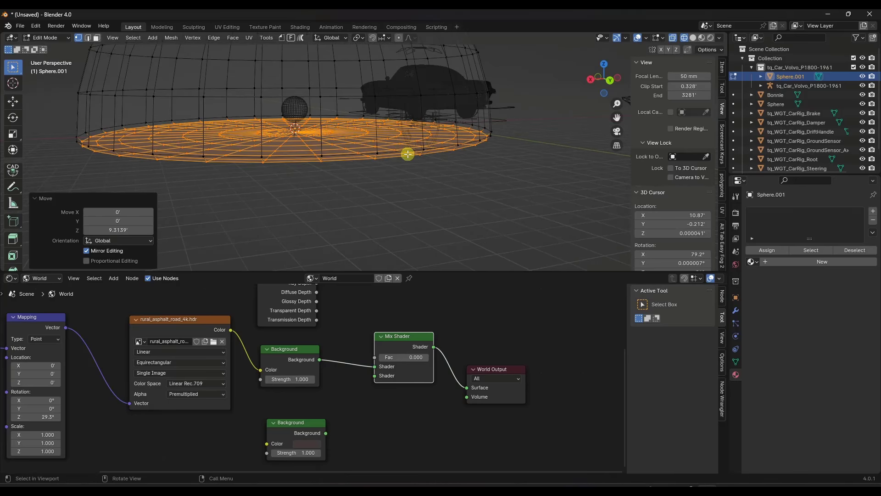
{"action": "key", "text": "g"}
{"action": "key", "text": "z"}
{"action": "left_click", "coordinate": [409, 152]}
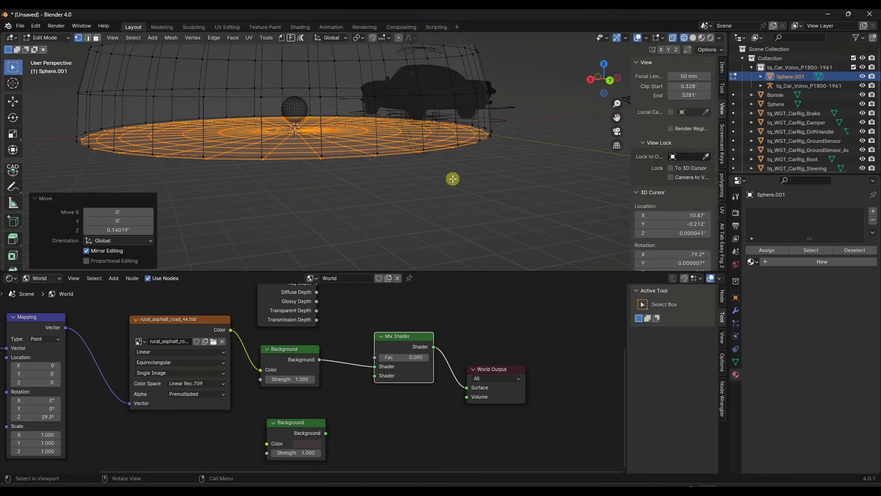
{"action": "scroll", "coordinate": [453, 180], "scroll_direction": "down", "scroll_amount": 2}
{"action": "middle_click_drag", "start_coordinate": [454, 181], "coordinate": [360, 180]}
{"action": "scroll", "coordinate": [435, 176], "scroll_direction": "down", "scroll_amount": 3}
{"action": "key", "text": "Tab"}
Step: Move the dome along X until it is centred around the car, and scale it by about 2.09
{"action": "scroll", "coordinate": [375, 170], "scroll_direction": "up", "scroll_amount": 4}
{"action": "scroll", "coordinate": [360, 181], "scroll_direction": "down", "scroll_amount": 3}
{"action": "scroll", "coordinate": [361, 129], "scroll_direction": "up", "scroll_amount": 2}
{"action": "middle_click_drag", "start_coordinate": [349, 146], "coordinate": [372, 139]}
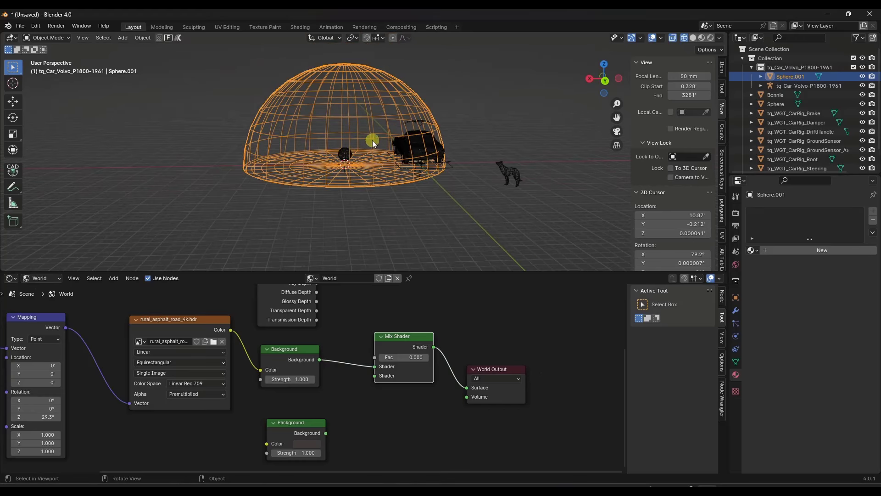
{"action": "key", "text": "g"}
{"action": "key", "text": "x"}
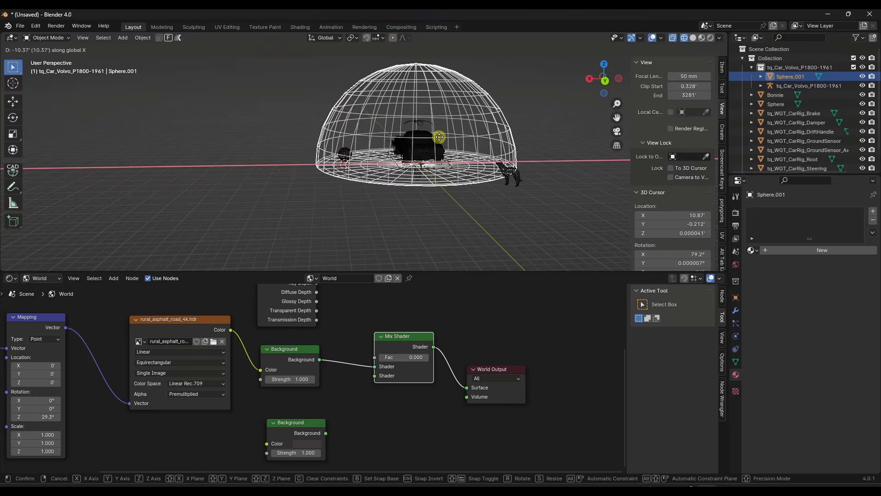
{"action": "left_click", "coordinate": [446, 137]}
{"action": "key", "text": "s"}
{"action": "left_click", "coordinate": [495, 147]}
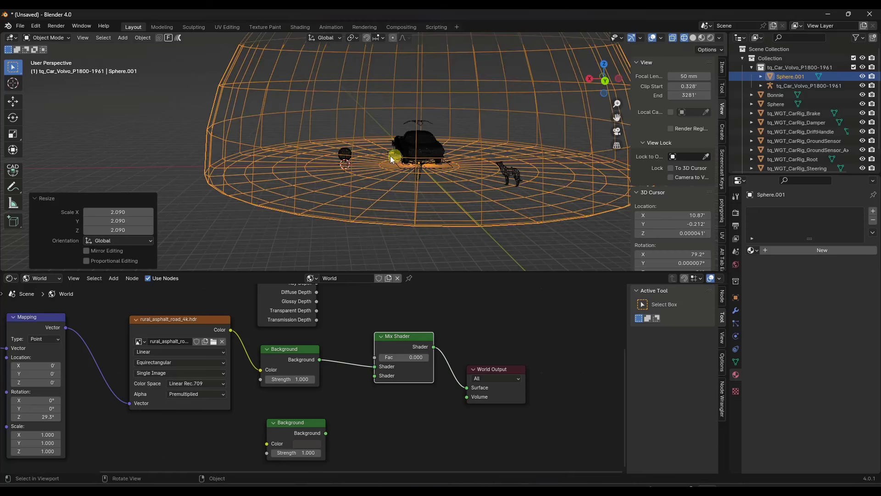
{"action": "scroll", "coordinate": [395, 153], "scroll_direction": "down", "scroll_amount": 4}
{"action": "middle_click_drag", "start_coordinate": [453, 150], "coordinate": [436, 135]}
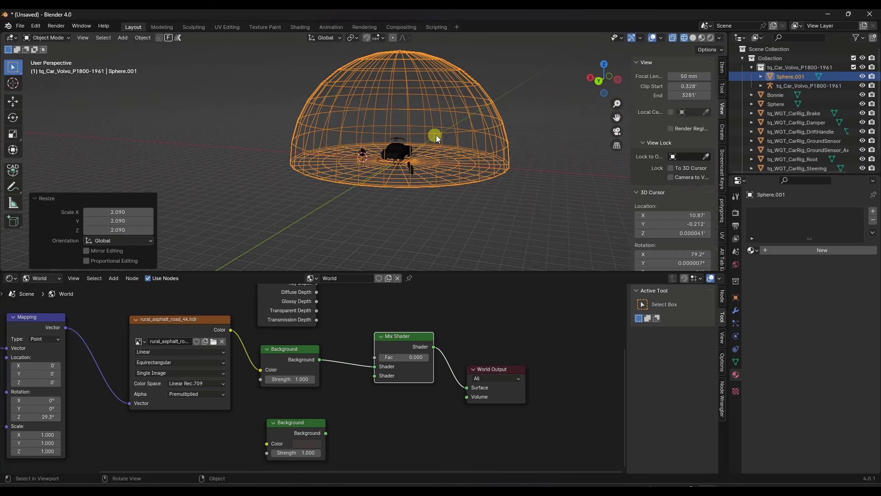
Step: Examine the dome against the HDRI background in rendered shading from a raised angle and several distances
{"action": "left_click", "coordinate": [711, 40]}
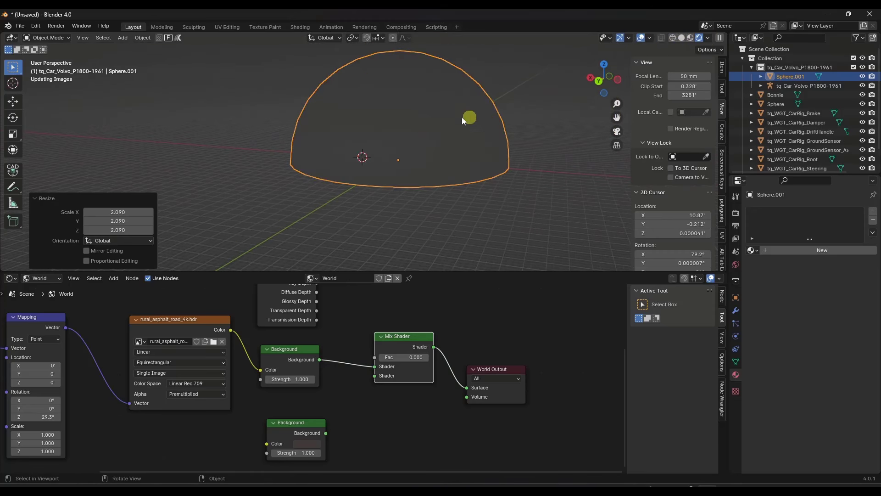
{"action": "scroll", "coordinate": [424, 118], "scroll_direction": "up", "scroll_amount": 3}
{"action": "middle_click_drag", "start_coordinate": [423, 118], "coordinate": [420, 184]}
{"action": "scroll", "coordinate": [421, 184], "scroll_direction": "down", "scroll_amount": 5}
{"action": "scroll", "coordinate": [456, 129], "scroll_direction": "up", "scroll_amount": 4}
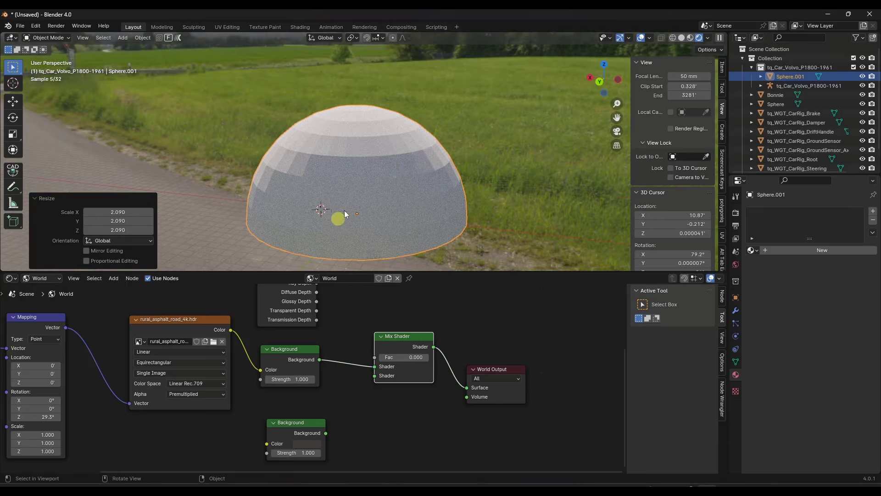
{"action": "scroll", "coordinate": [360, 125], "scroll_direction": "down", "scroll_amount": 3}
{"action": "scroll", "coordinate": [326, 177], "scroll_direction": "up", "scroll_amount": 2}
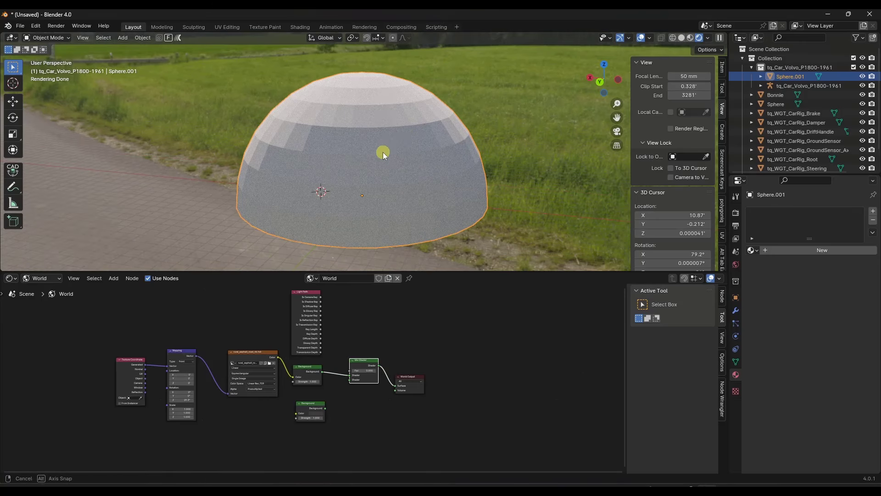
Step: Show the dome in material preview, set the shader editor to Object, and create a new material for the dome
{"action": "left_click", "coordinate": [689, 38]}
{"action": "mouse_move", "coordinate": [409, 216]}
{"action": "middle_mouse_down"}
{"action": "mouse_move", "coordinate": [420, 174]}
{"action": "mouse_move", "coordinate": [412, 149]}
{"action": "mouse_move", "coordinate": [397, 154]}
{"action": "mouse_move", "coordinate": [406, 175]}
{"action": "mouse_move", "coordinate": [395, 175]}
{"action": "mouse_move", "coordinate": [410, 184]}
{"action": "middle_mouse_up"}
{"action": "scroll", "coordinate": [404, 176], "scroll_direction": "down", "scroll_amount": 3}
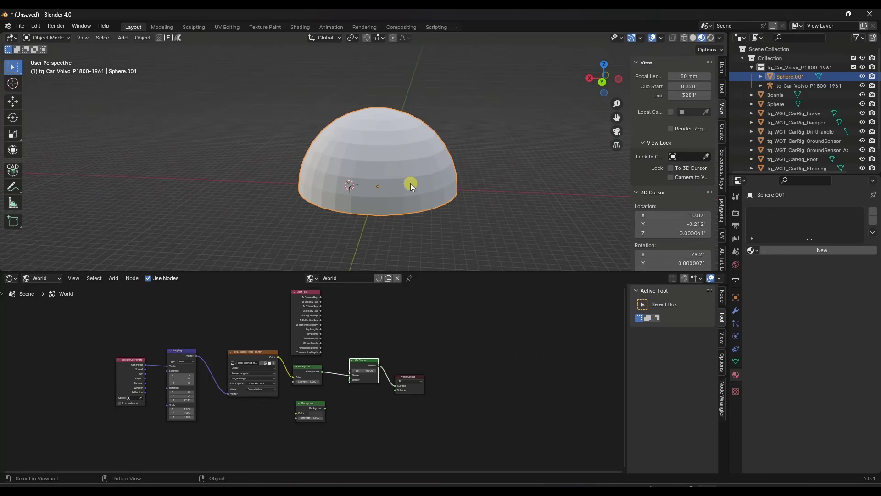
{"action": "scroll", "coordinate": [415, 186], "scroll_direction": "up", "scroll_amount": 2}
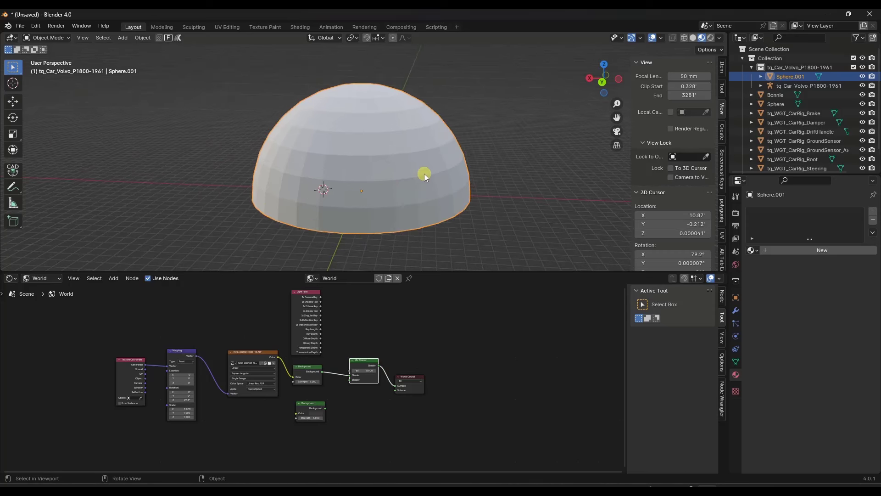
{"action": "left_click", "coordinate": [40, 280]}
{"action": "left_click", "coordinate": [42, 301]}
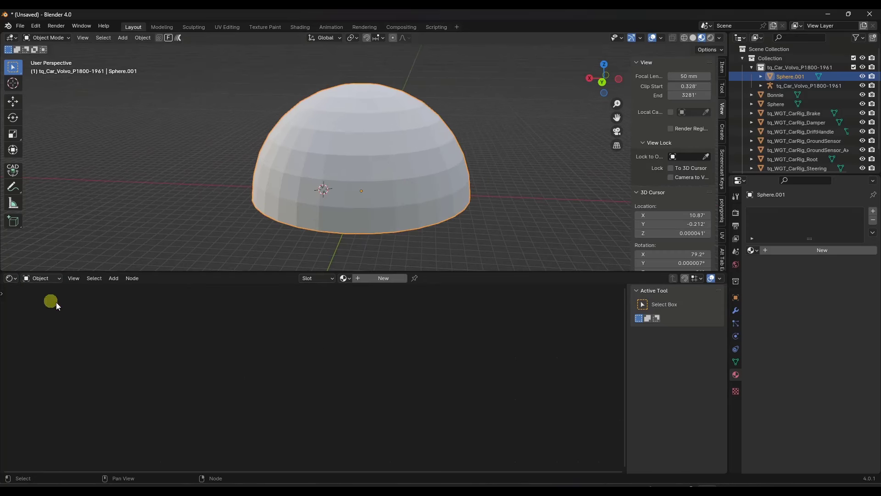
{"action": "mouse_move", "coordinate": [352, 181]}
{"action": "middle_mouse_down"}
{"action": "mouse_move", "coordinate": [337, 178]}
{"action": "mouse_move", "coordinate": [345, 180]}
{"action": "middle_mouse_up"}
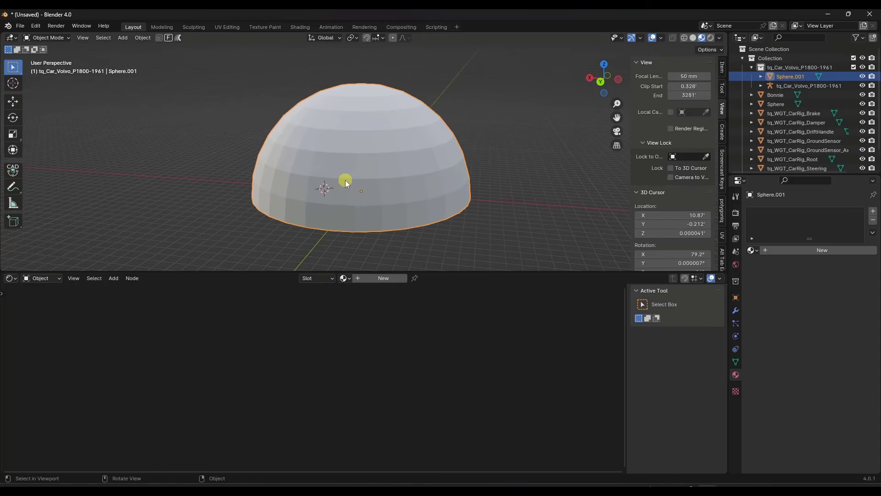
{"action": "left_click", "coordinate": [373, 279]}
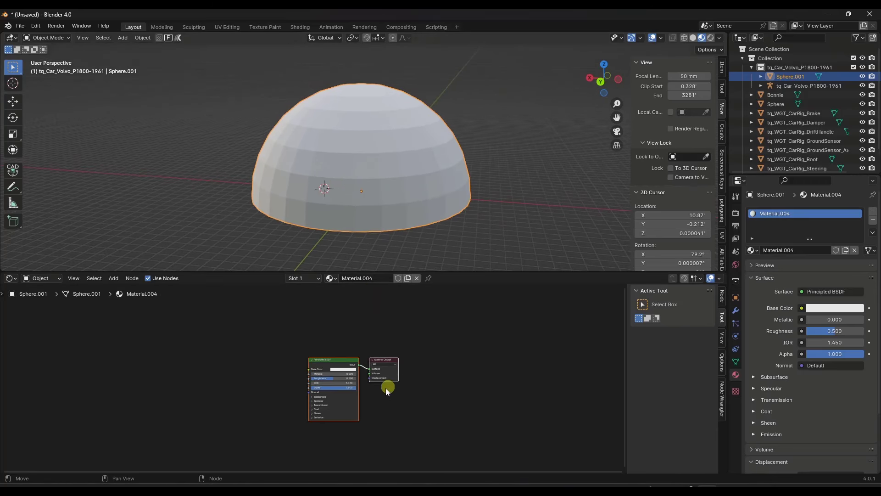
Step: Delete the Principled BSDF from the dome's material and move the Material Output aside to free space for new nodes
{"action": "scroll", "coordinate": [360, 396], "scroll_direction": "up", "scroll_amount": 2}
{"action": "scroll", "coordinate": [395, 315], "scroll_direction": "down", "scroll_amount": 1}
{"action": "scroll", "coordinate": [356, 352], "scroll_direction": "up", "scroll_amount": 2}
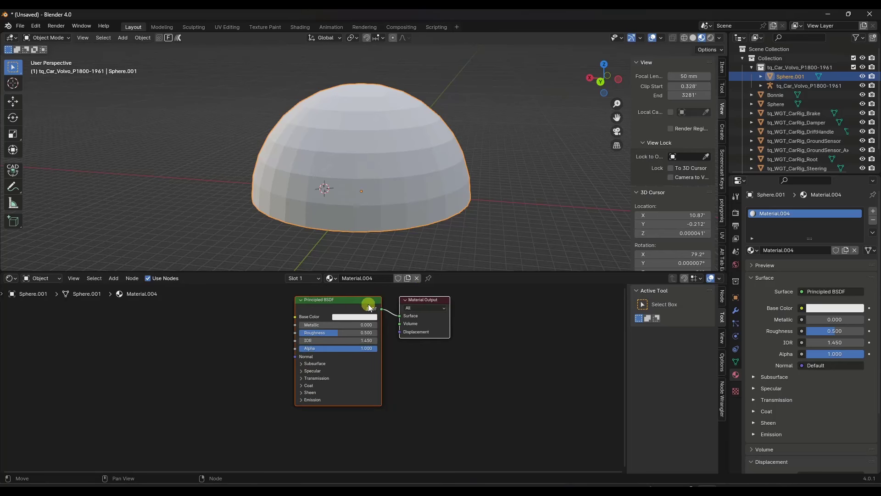
{"action": "middle_click_drag", "start_coordinate": [367, 305], "coordinate": [368, 323]}
{"action": "left_click", "coordinate": [357, 320]}
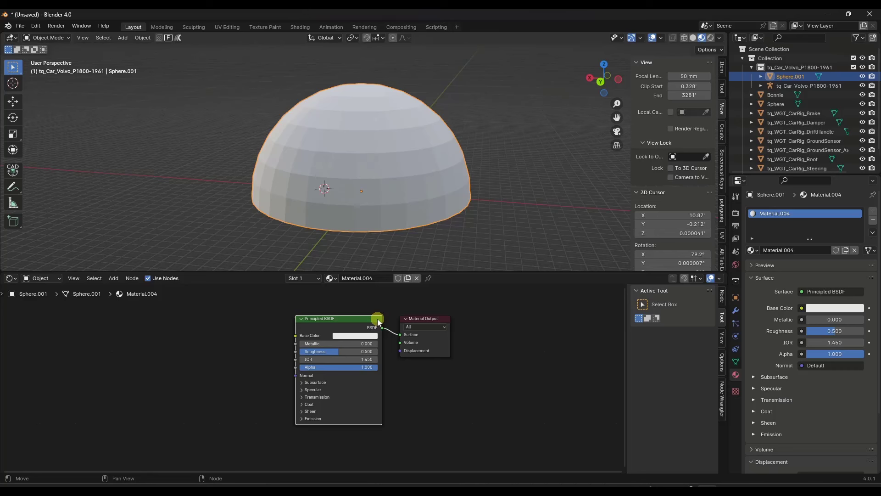
{"action": "key", "text": "x"}
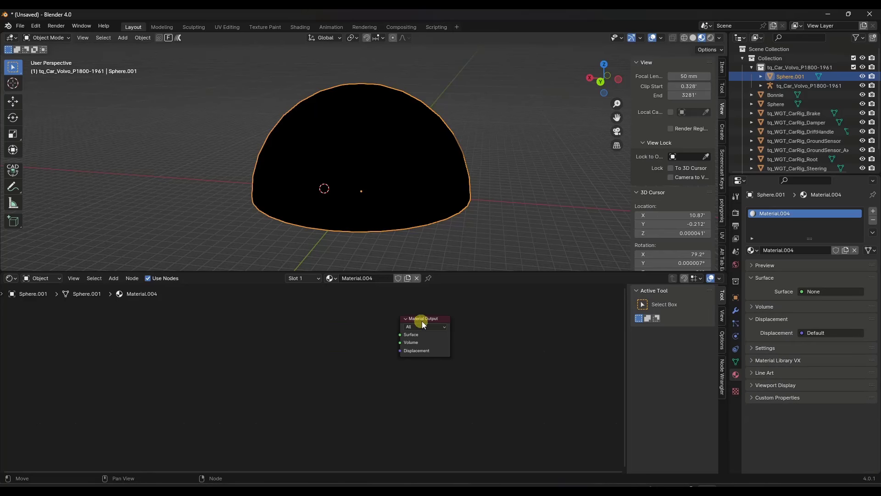
{"action": "left_click_drag", "start_coordinate": [420, 321], "coordinate": [458, 348]}
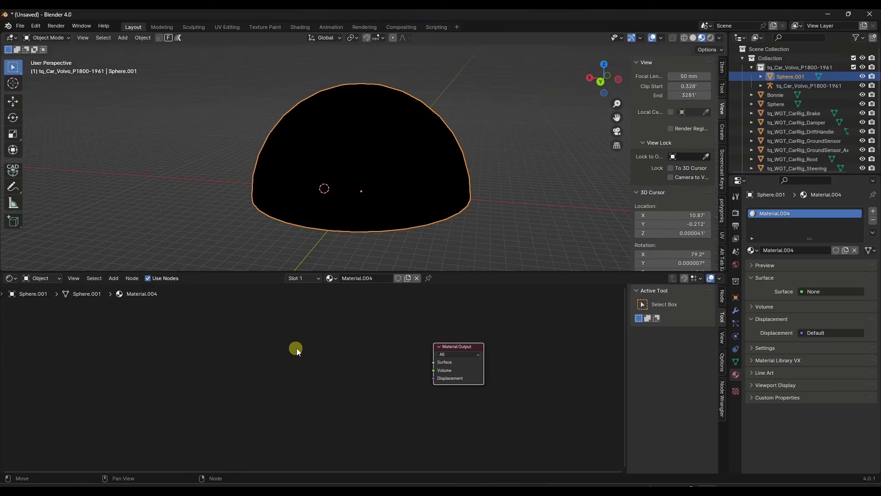
{"action": "scroll", "coordinate": [349, 343], "scroll_direction": "up", "scroll_amount": 1}
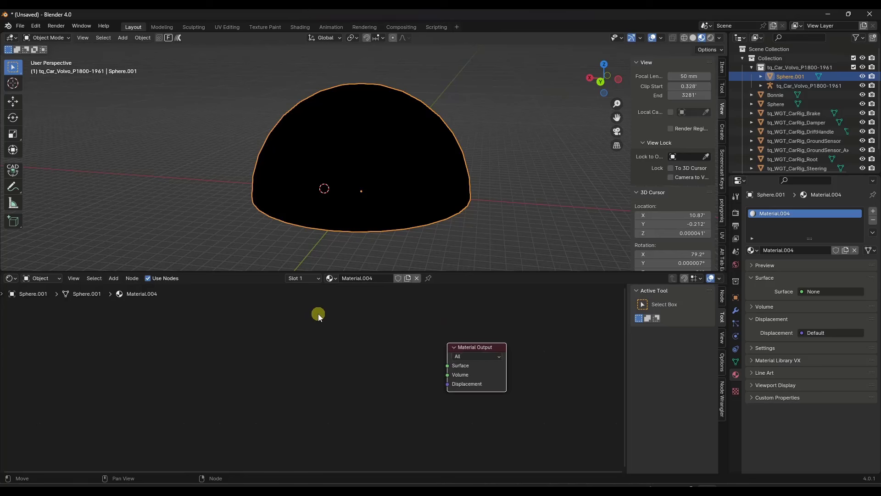
{"action": "left_click", "coordinate": [702, 37]}
{"action": "left_click", "coordinate": [693, 37]}
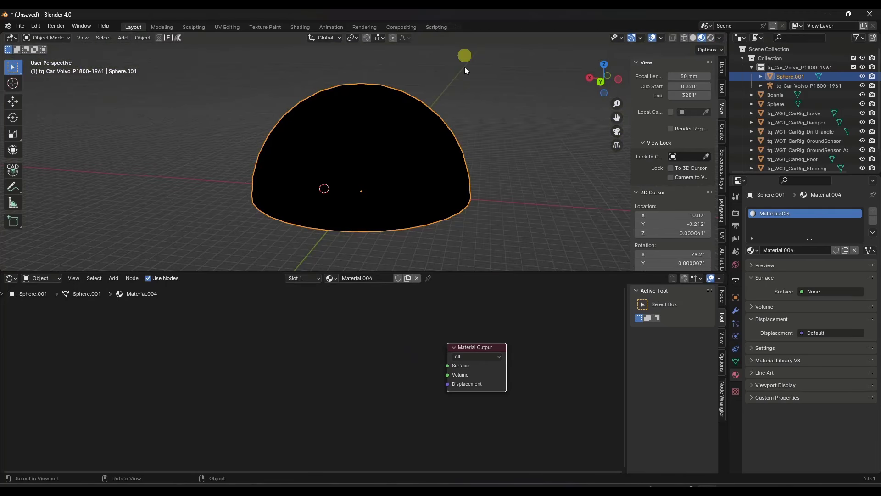
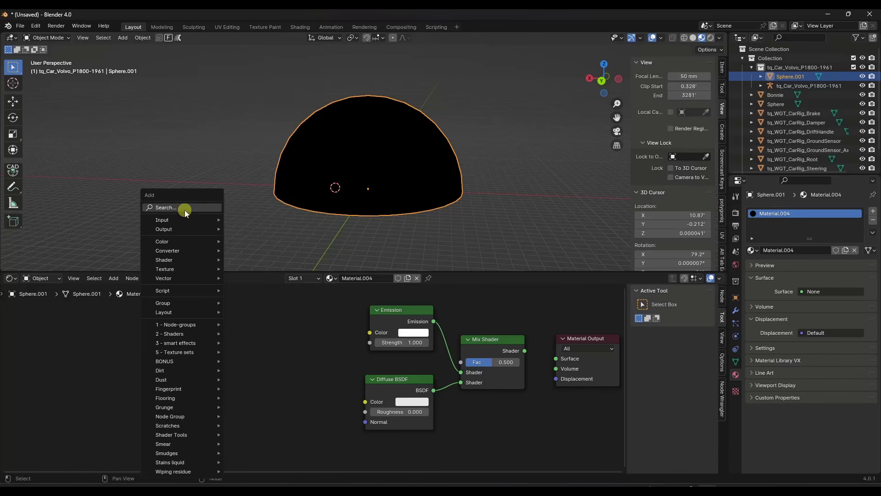
Step: Add an Environment Texture node to the dome's material and connect its Color output to the Emission shader's Color
{"action": "left_click", "coordinate": [184, 209]}
{"action": "type", "text": "envi"}
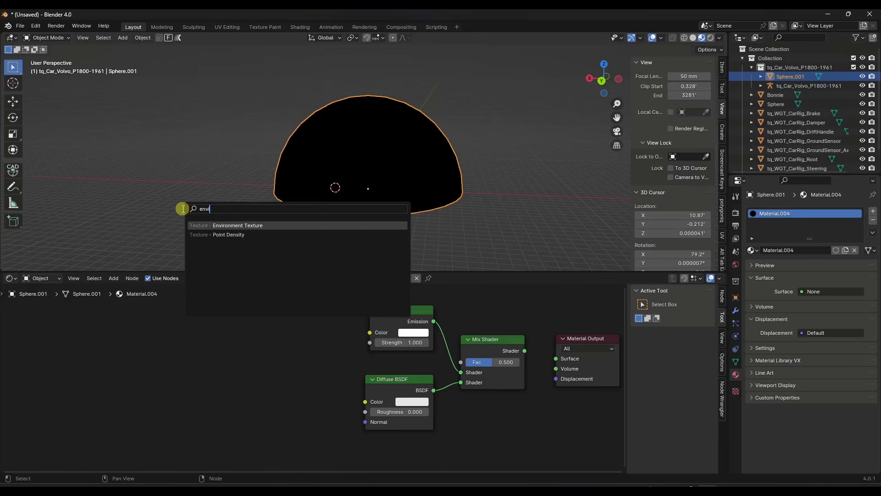
{"action": "left_click", "coordinate": [222, 226]}
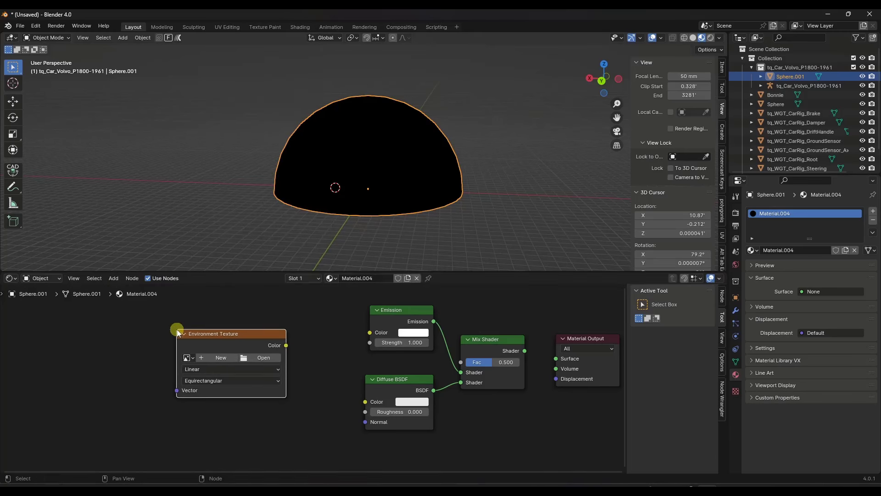
{"action": "left_click_drag", "start_coordinate": [286, 347], "coordinate": [370, 333]}
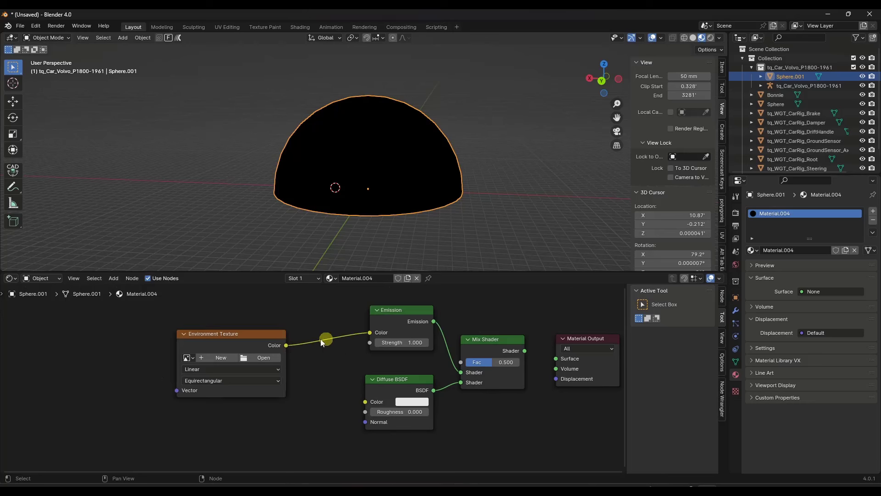
Step: Load rural_asphalt_road_4k.hdr in the Environment Texture, connect its Color to the Diffuse BSDF, and link the Mix Shader to the Material Output's Surface
{"action": "left_click_drag", "start_coordinate": [285, 346], "coordinate": [366, 402]}
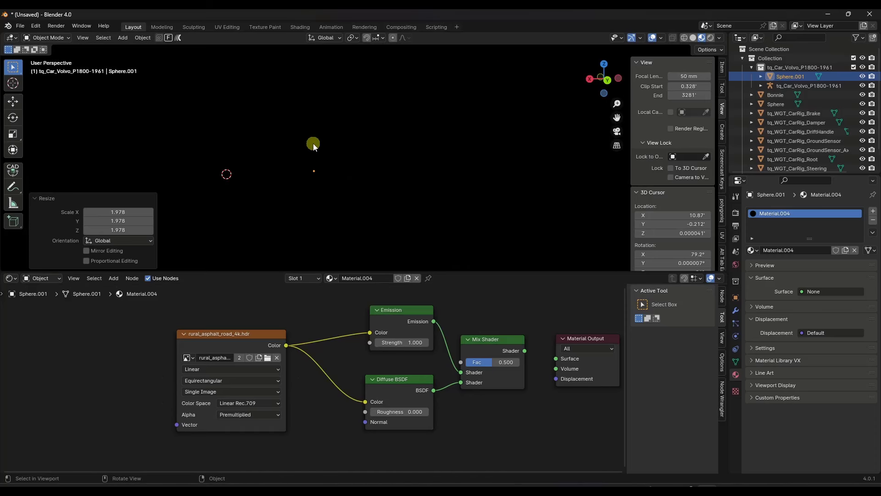
{"action": "left_click_drag", "start_coordinate": [525, 351], "coordinate": [556, 358]}
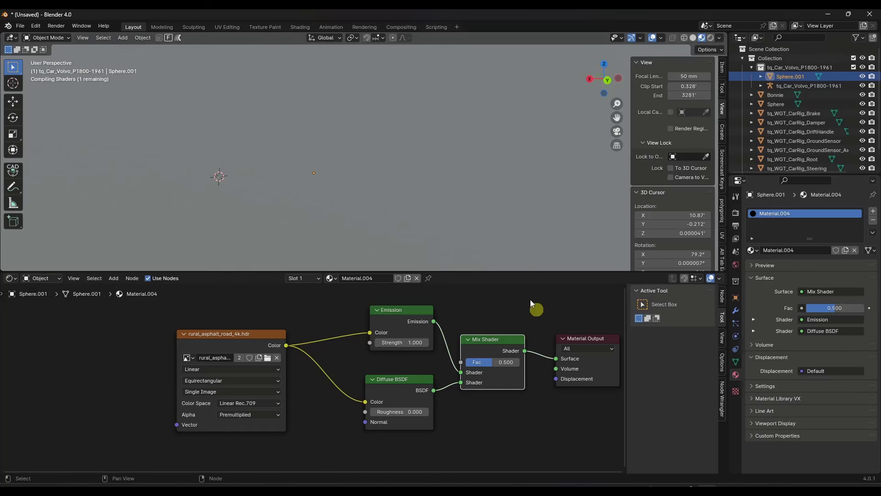
{"action": "scroll", "coordinate": [362, 152], "scroll_direction": "down", "scroll_amount": 6}
{"action": "middle_click_drag", "start_coordinate": [356, 158], "coordinate": [384, 75]}
{"action": "scroll", "coordinate": [388, 110], "scroll_direction": "up", "scroll_amount": 1}
{"action": "middle_click_drag", "start_coordinate": [390, 136], "coordinate": [391, 142]}
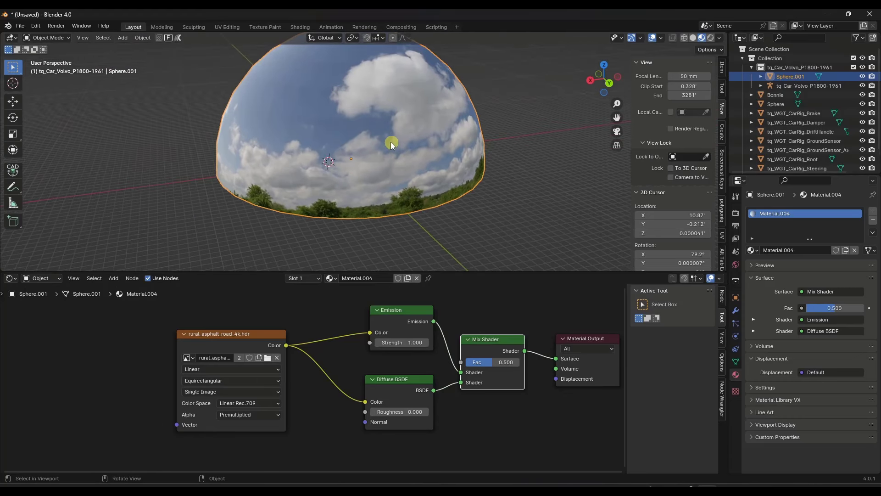
Step: Show the car inside the textured dome in rendered shading and set the Emission shader's Strength to 3
{"action": "scroll", "coordinate": [367, 124], "scroll_direction": "up", "scroll_amount": 7}
{"action": "scroll", "coordinate": [312, 191], "scroll_direction": "down", "scroll_amount": 6}
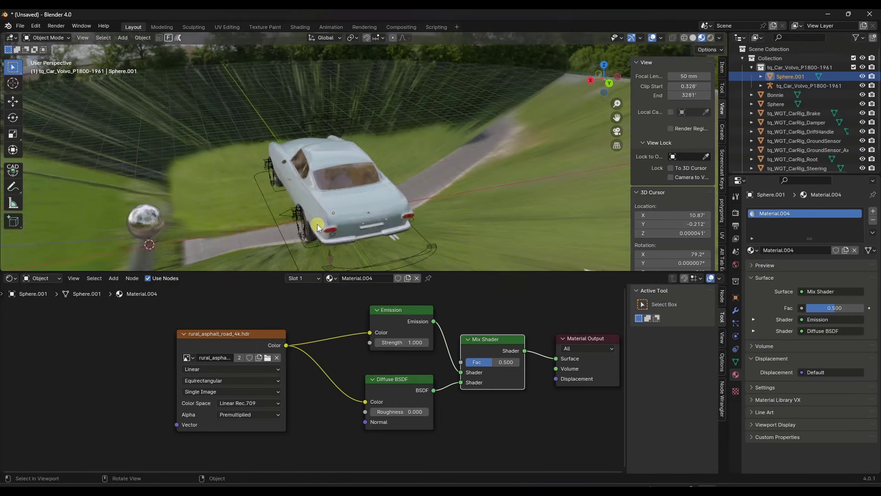
{"action": "middle_click_drag", "start_coordinate": [324, 211], "coordinate": [324, 189]}
{"action": "left_click_drag", "start_coordinate": [328, 216], "coordinate": [338, 184], "text": "shift"}
{"action": "middle_click_drag", "start_coordinate": [338, 184], "coordinate": [348, 151], "text": "shift"}
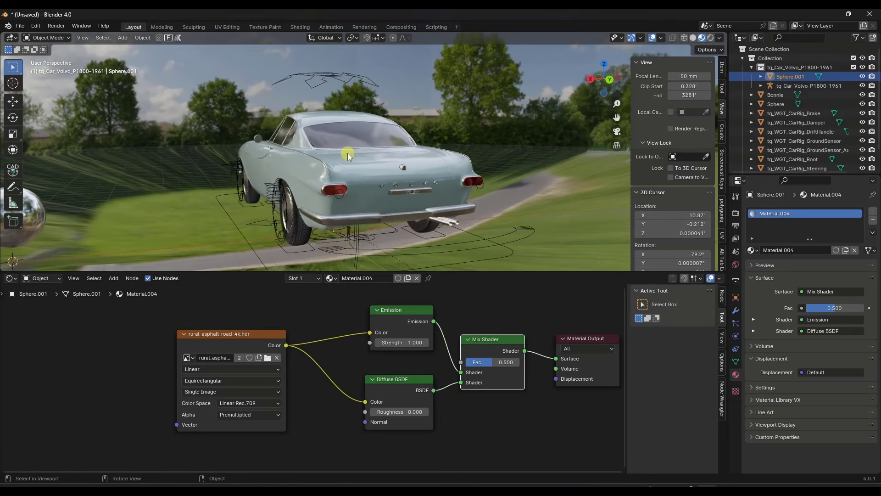
{"action": "scroll", "coordinate": [348, 150], "scroll_direction": "down", "scroll_amount": 3}
{"action": "left_click", "coordinate": [711, 37]}
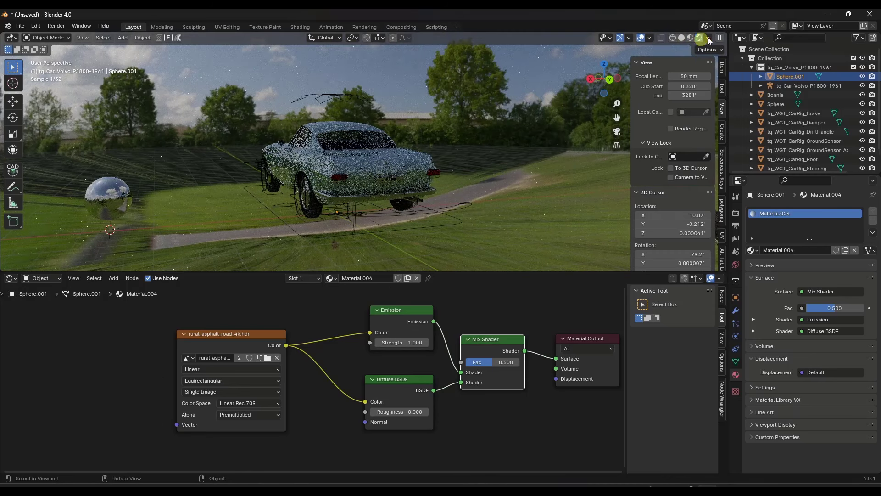
{"action": "middle_click_drag", "start_coordinate": [316, 198], "coordinate": [338, 174]}
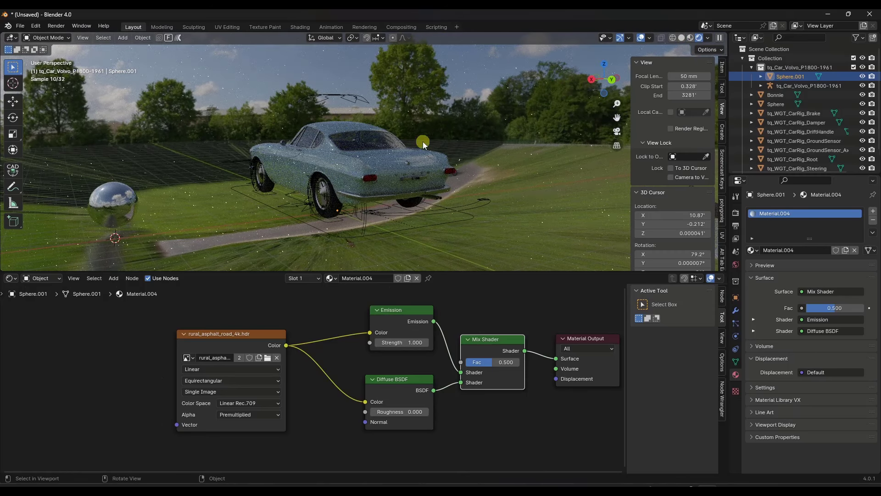
{"action": "left_click_drag", "start_coordinate": [403, 342], "coordinate": [413, 343]}
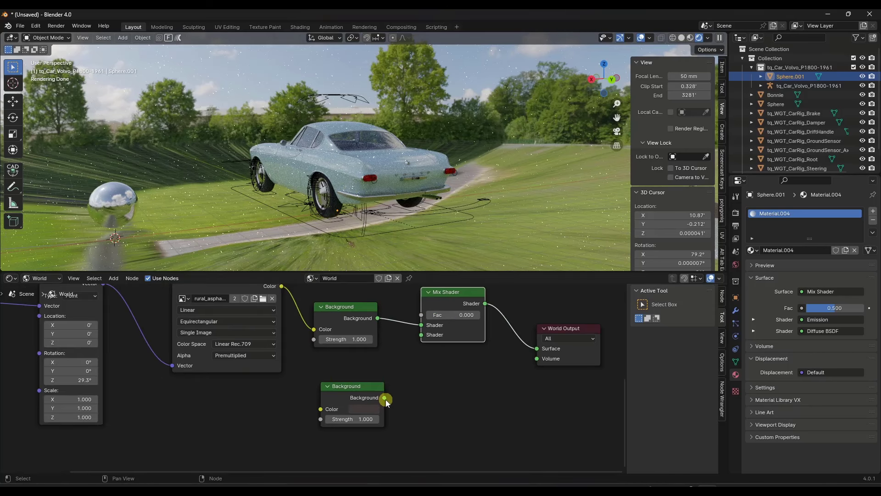
Step: In the World nodes, connect the second Background directly to the World Output's Surface, bypassing the Mix Shader, and set the viewport to material preview
{"action": "left_click_drag", "start_coordinate": [386, 402], "coordinate": [538, 348]}
{"action": "left_click_drag", "start_coordinate": [458, 308], "coordinate": [448, 318]}
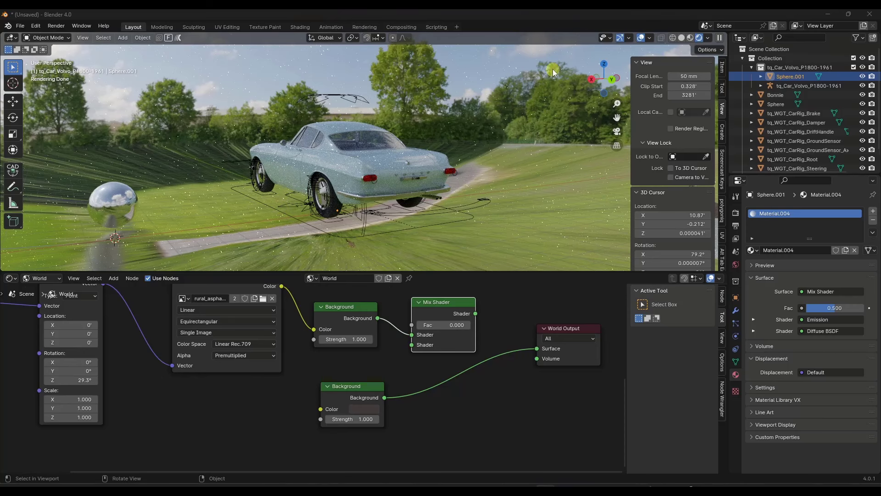
{"action": "left_click", "coordinate": [692, 39]}
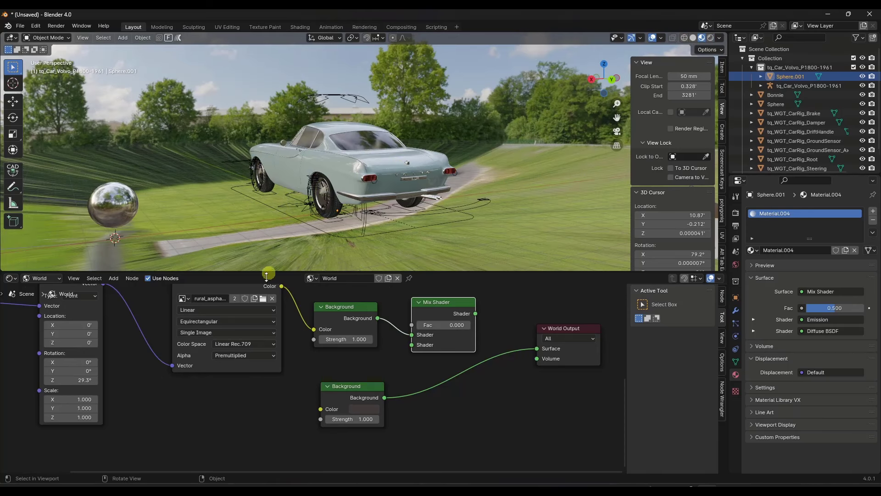
{"action": "scroll", "coordinate": [340, 366], "scroll_direction": "down", "scroll_amount": 4}
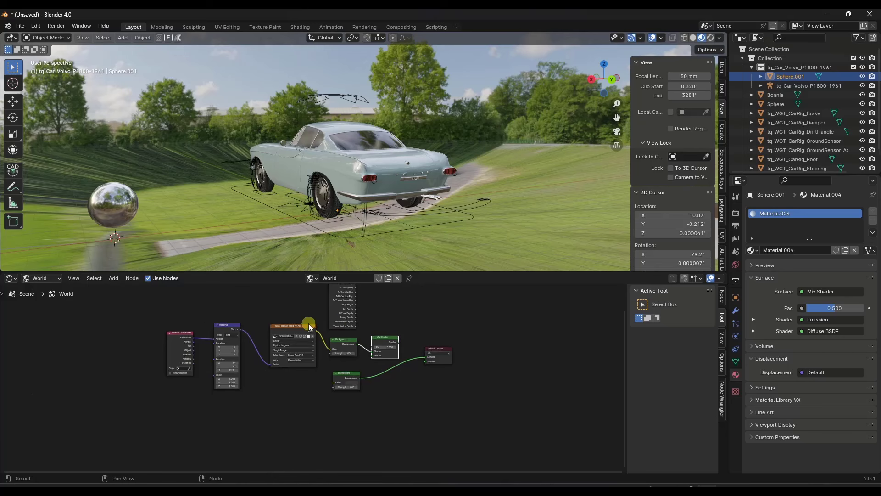
{"action": "middle_click_drag", "start_coordinate": [308, 326], "coordinate": [309, 344]}
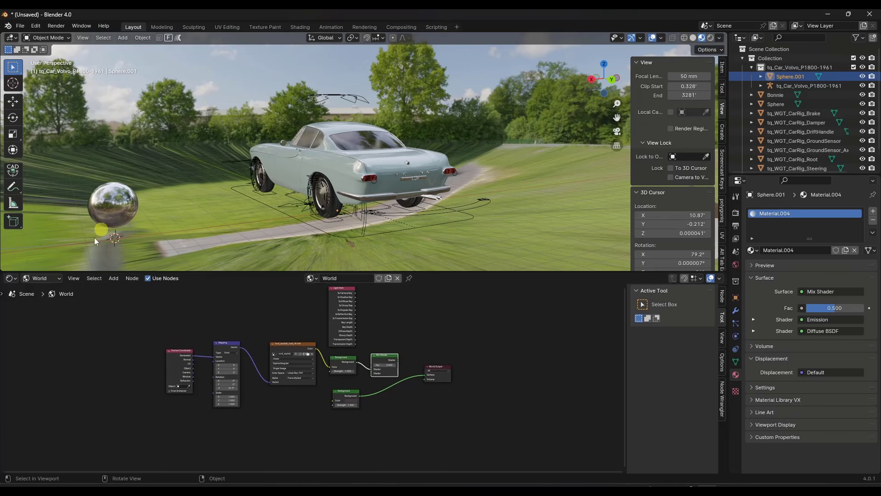
Step: Return the shader editor to Object and add a Texture Coordinate node to the dome's material, well before the Environment Texture
{"action": "left_click", "coordinate": [34, 279]}
{"action": "left_click", "coordinate": [41, 300]}
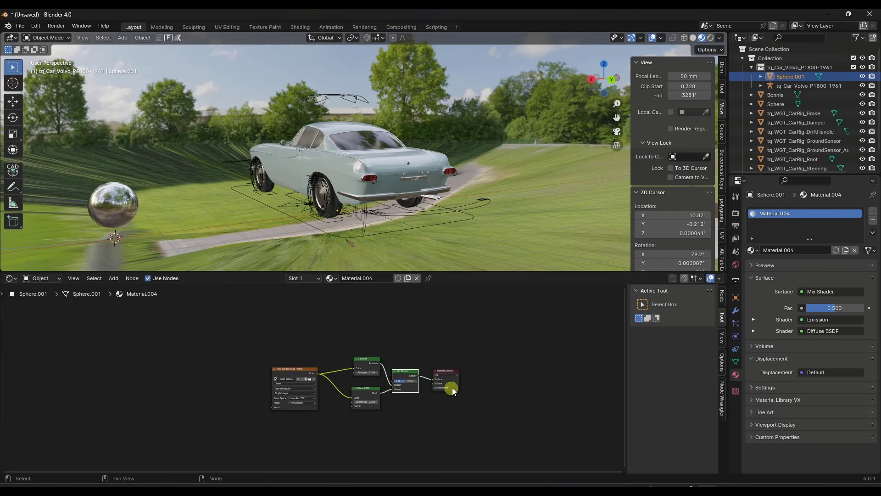
{"action": "scroll", "coordinate": [309, 385], "scroll_direction": "up", "scroll_amount": 3}
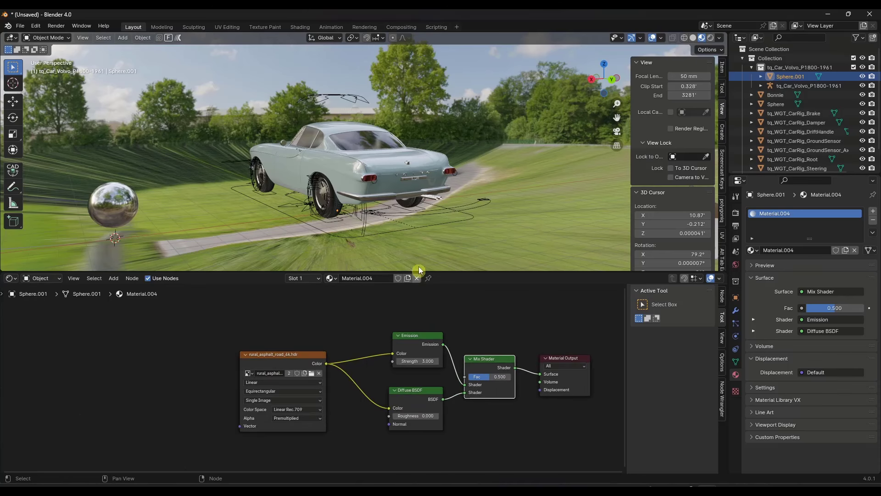
{"action": "scroll", "coordinate": [448, 180], "scroll_direction": "down", "scroll_amount": 5}
{"action": "scroll", "coordinate": [422, 192], "scroll_direction": "down", "scroll_amount": 10}
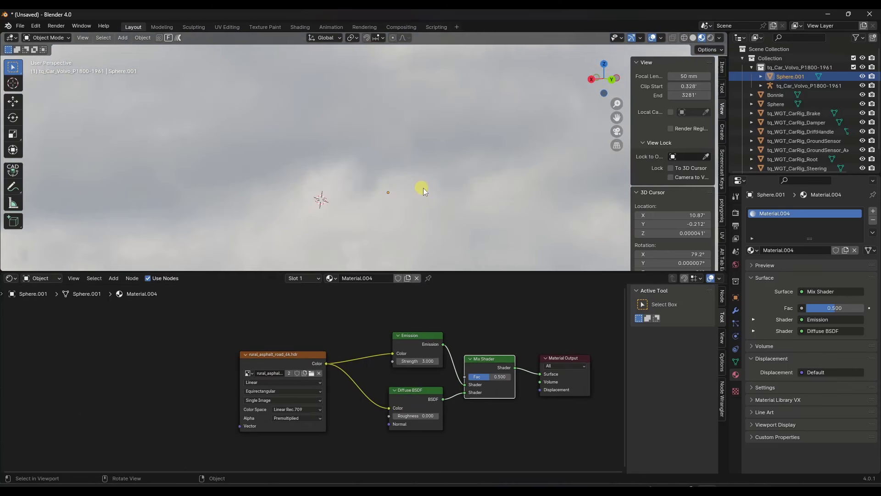
{"action": "scroll", "coordinate": [445, 188], "scroll_direction": "up", "scroll_amount": 12}
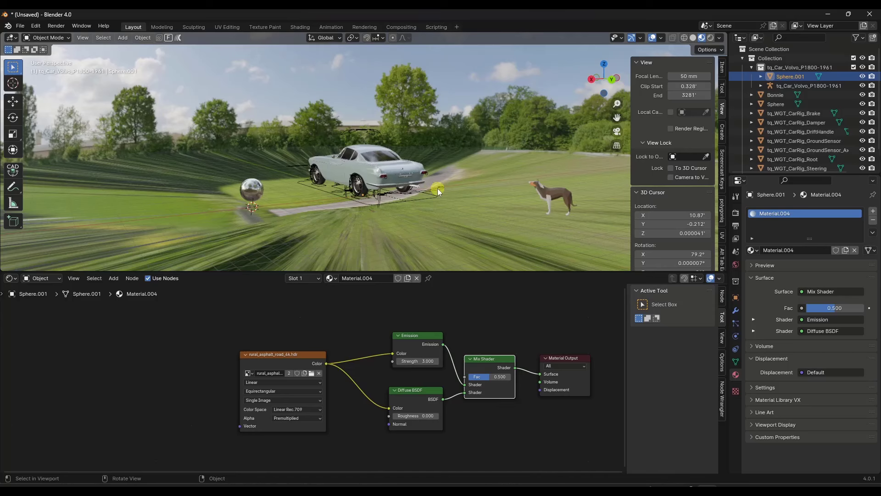
{"action": "middle_click_drag", "start_coordinate": [190, 376], "coordinate": [255, 343]}
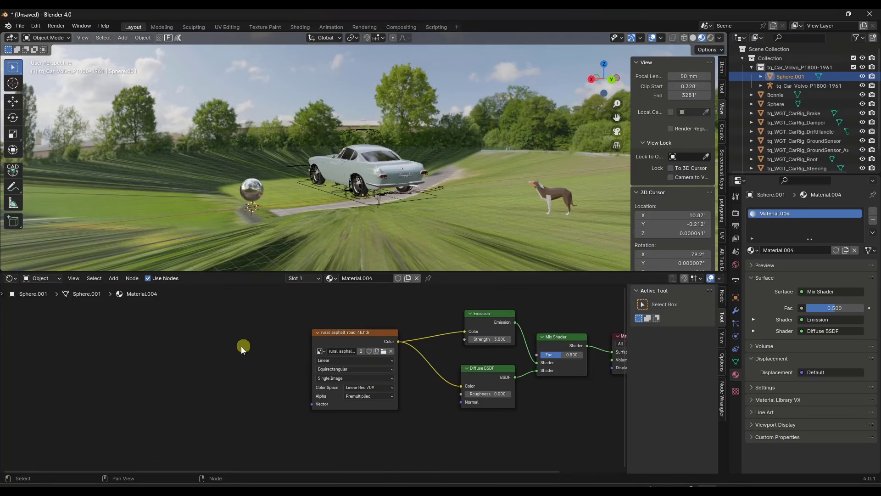
{"action": "key", "text": "shift+a"}
{"action": "type", "text": "te"}
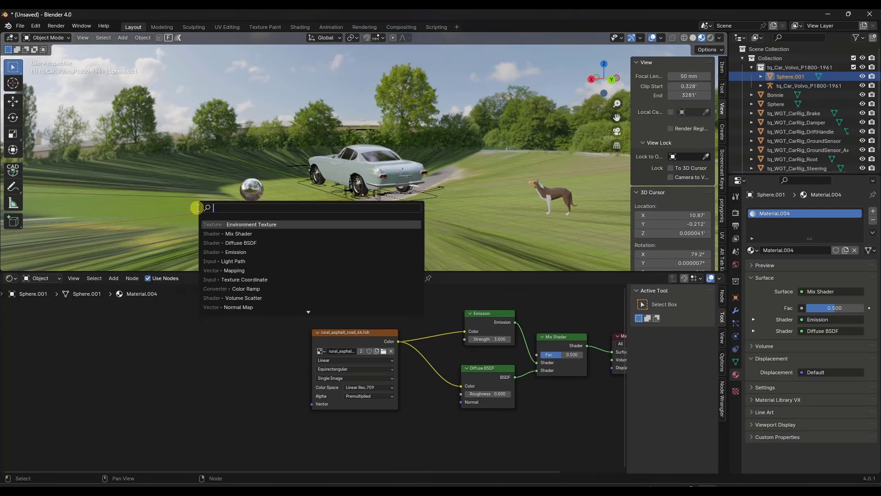
{"action": "type", "text": "xt c"}
{"action": "key", "text": "Return"}
{"action": "left_click", "coordinate": [104, 332]}
Step: Add a Mapping node between the Texture Coordinate and Environment Texture nodes
{"action": "key", "text": "shift+a"}
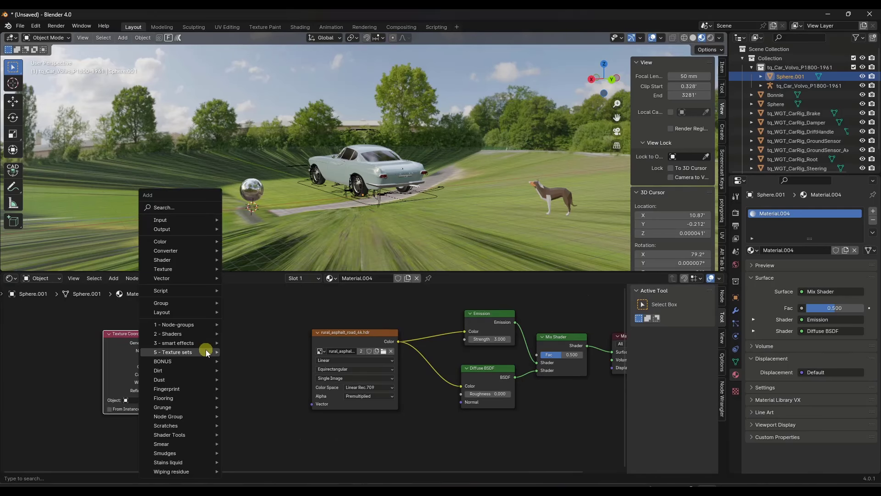
{"action": "left_click", "coordinate": [179, 206]}
{"action": "type", "text": "v"}
{"action": "key", "text": "BackSpace"}
{"action": "type", "text": "mapping"}
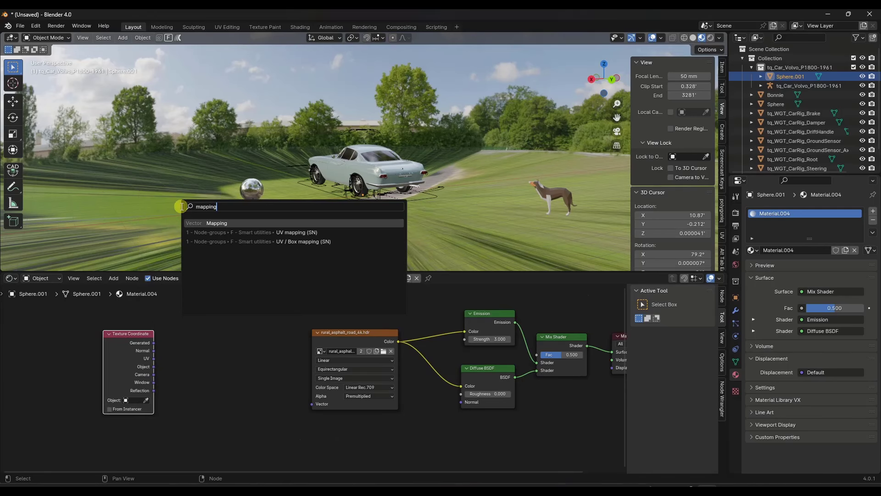
{"action": "left_click", "coordinate": [217, 224]}
{"action": "left_click", "coordinate": [245, 347]}
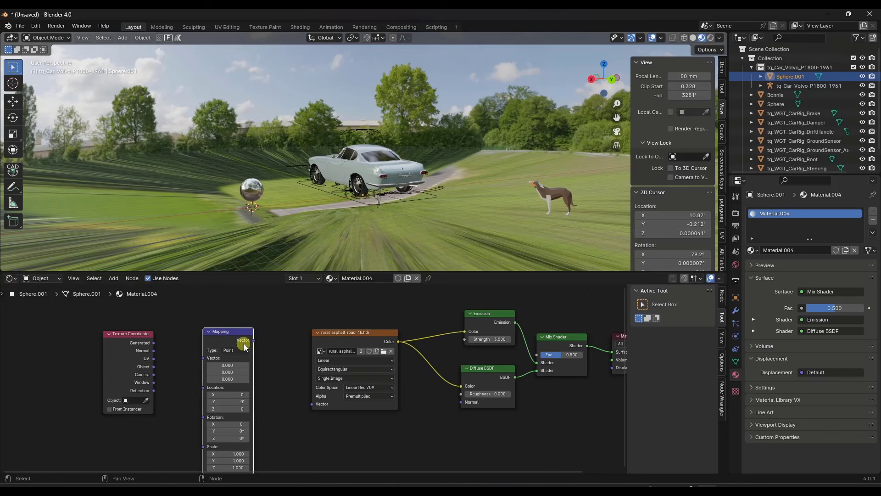
Step: Connect the Mapping node to the Environment Texture's Vector and feed it from the Texture Coordinate's Object output, after trying Generated
{"action": "left_click_drag", "start_coordinate": [253, 340], "coordinate": [312, 403]}
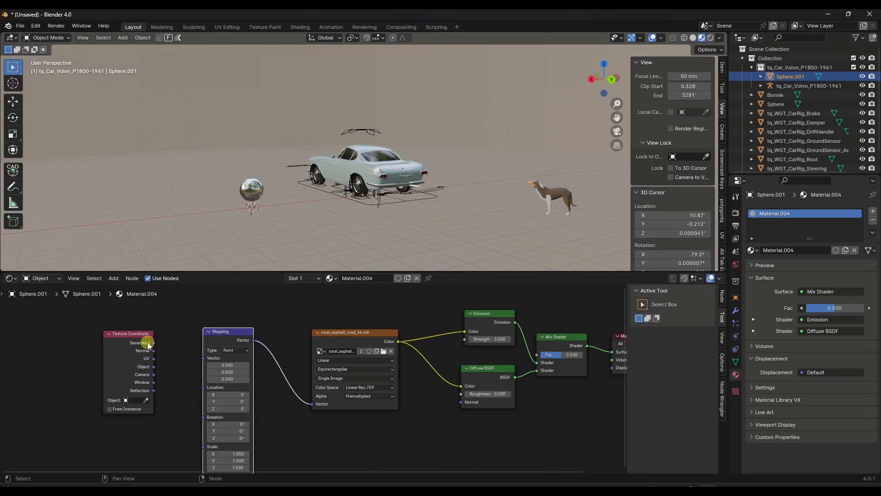
{"action": "left_click_drag", "start_coordinate": [153, 343], "coordinate": [203, 358]}
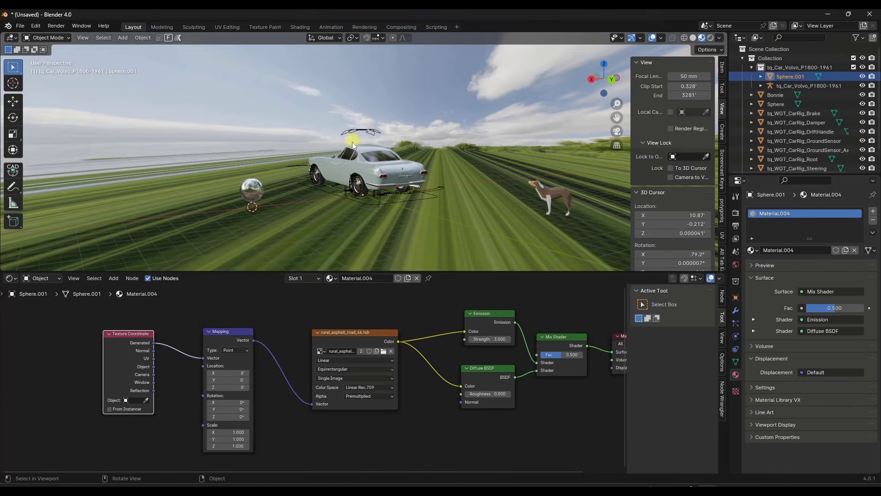
{"action": "middle_click_drag", "start_coordinate": [467, 150], "coordinate": [434, 150]}
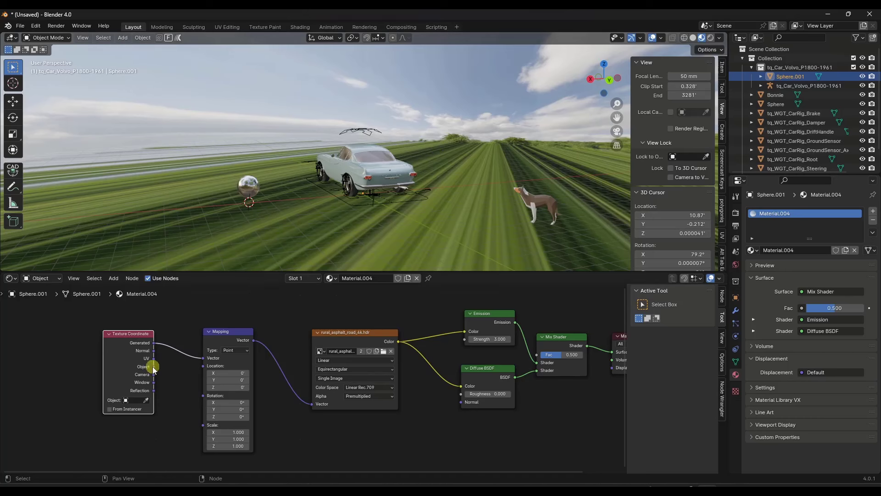
{"action": "left_click_drag", "start_coordinate": [153, 366], "coordinate": [203, 358]}
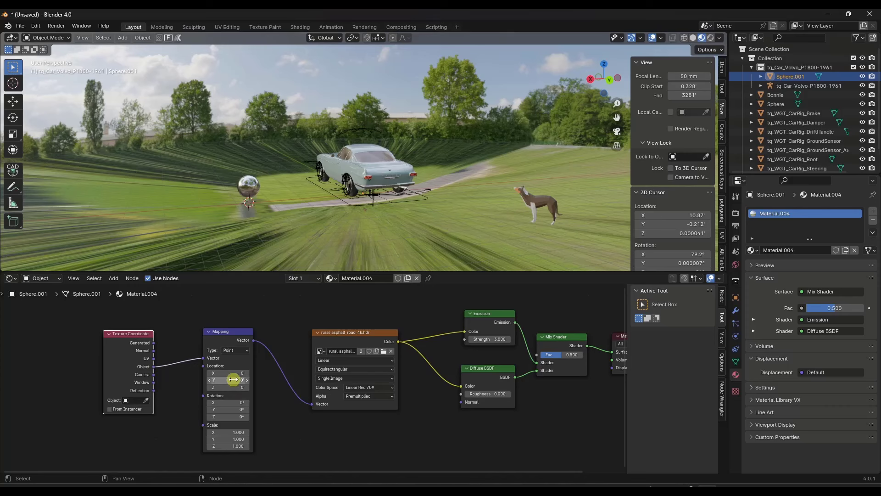
Step: Set the Mapping node's Z location to -0.11' and its Z rotation to about -40.5° so the road lies under the car
{"action": "left_click_drag", "start_coordinate": [229, 389], "coordinate": [222, 387]}
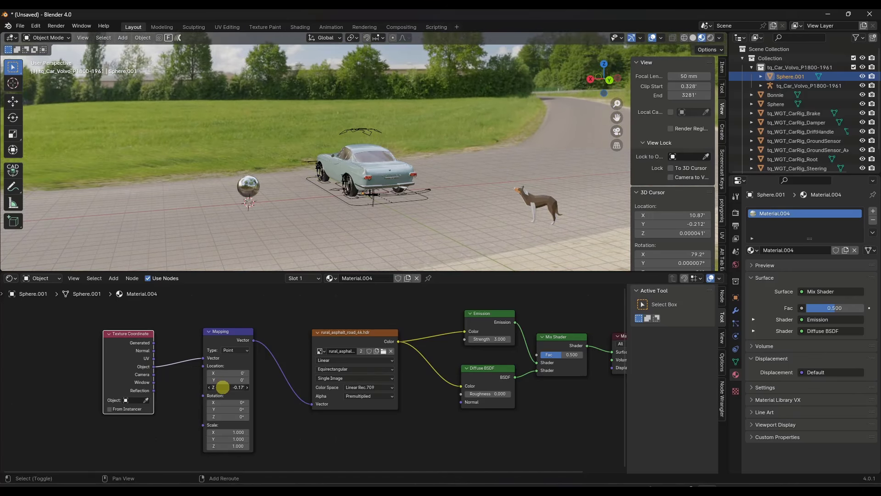
{"action": "middle_click_drag", "start_coordinate": [371, 188], "coordinate": [399, 177]}
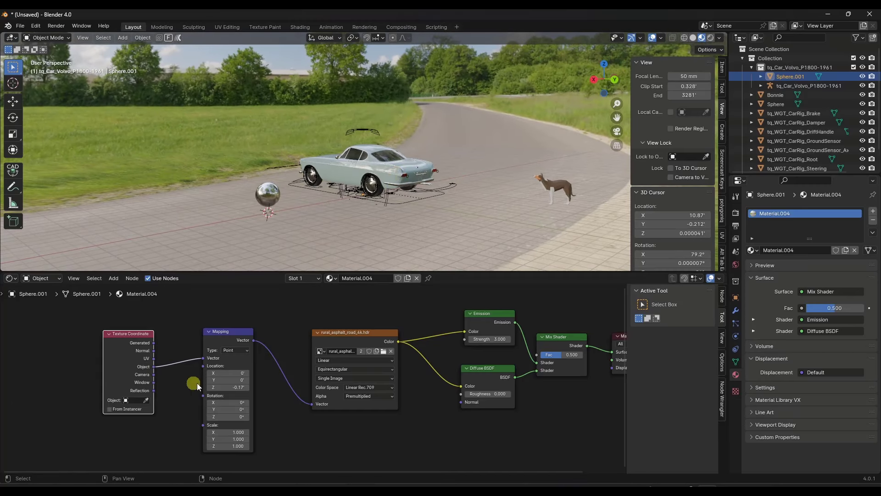
{"action": "mouse_move", "coordinate": [225, 390]}
{"action": "left_mouse_down"}
{"action": "mouse_move", "coordinate": [321, 130]}
{"action": "mouse_move", "coordinate": [207, 119]}
{"action": "mouse_move", "coordinate": [744, 116]}
{"action": "mouse_move", "coordinate": [230, 385]}
{"action": "mouse_move", "coordinate": [242, 388]}
{"action": "left_mouse_up"}
{"action": "middle_click_drag", "start_coordinate": [349, 184], "coordinate": [368, 173]}
Step: Raise the dome about 1.21' along the Z axis
{"action": "key", "text": "g"}
{"action": "key", "text": "z"}
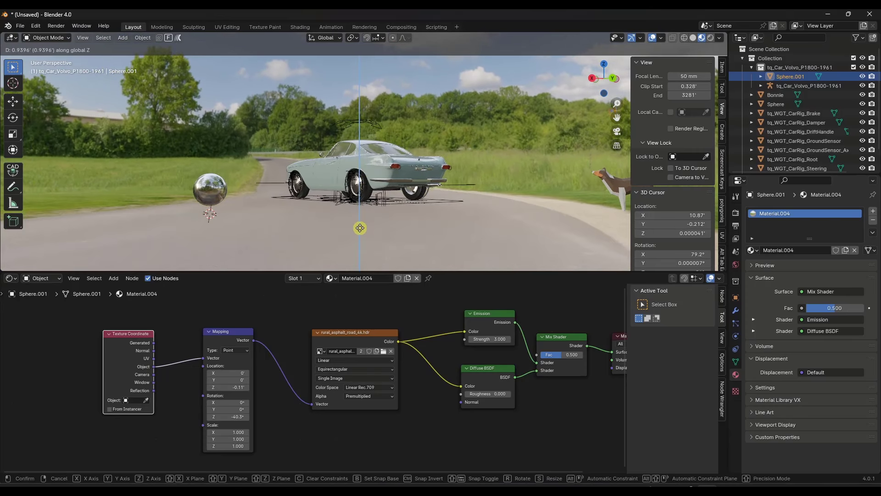
{"action": "left_click", "coordinate": [357, 224]}
Step: Set the Mapping node's Z rotation to -67.4° and inspect the car on the road in rendered shading
{"action": "middle_click_drag", "start_coordinate": [368, 202], "coordinate": [370, 180]}
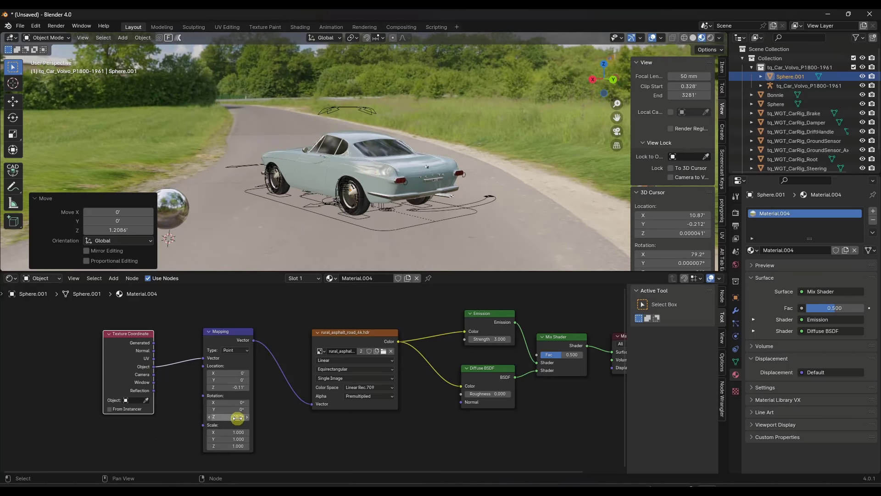
{"action": "left_click_drag", "start_coordinate": [248, 130], "coordinate": [560, 123]}
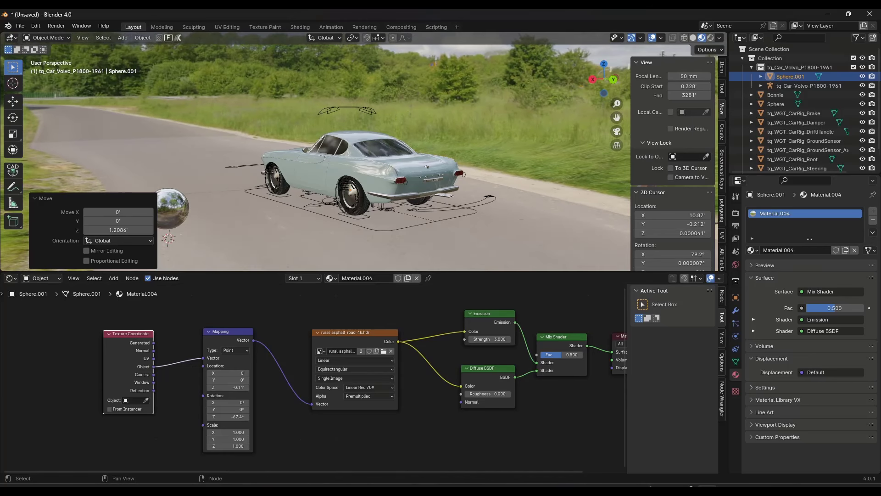
{"action": "scroll", "coordinate": [377, 210], "scroll_direction": "up", "scroll_amount": 1}
{"action": "middle_click_drag", "start_coordinate": [393, 179], "coordinate": [376, 144], "text": "shift"}
{"action": "middle_click_drag", "start_coordinate": [377, 144], "coordinate": [376, 144]}
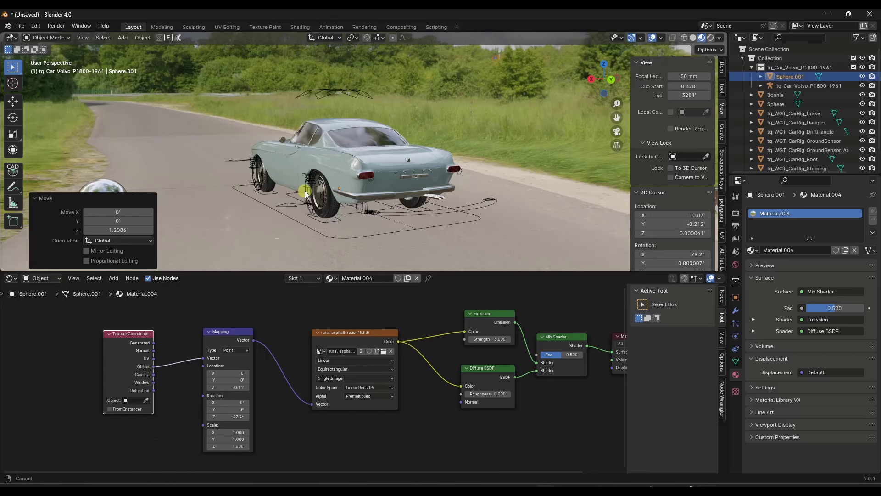
{"action": "middle_click_drag", "start_coordinate": [305, 194], "coordinate": [335, 197], "text": "shift"}
{"action": "left_click", "coordinate": [708, 37]}
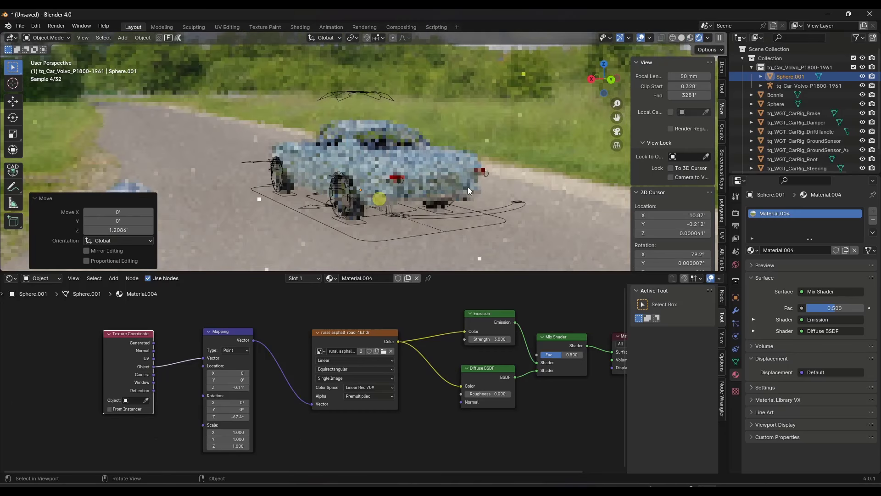
{"action": "mouse_move", "coordinate": [467, 186]}
{"action": "middle_mouse_down"}
{"action": "mouse_move", "coordinate": [356, 189]}
{"action": "mouse_move", "coordinate": [371, 195]}
{"action": "middle_mouse_up"}
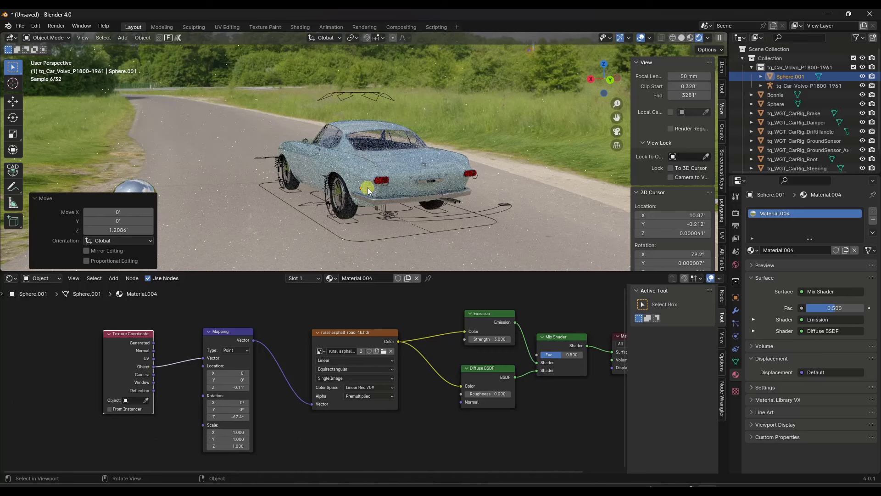
{"action": "middle_click_drag", "start_coordinate": [339, 202], "coordinate": [358, 198]}
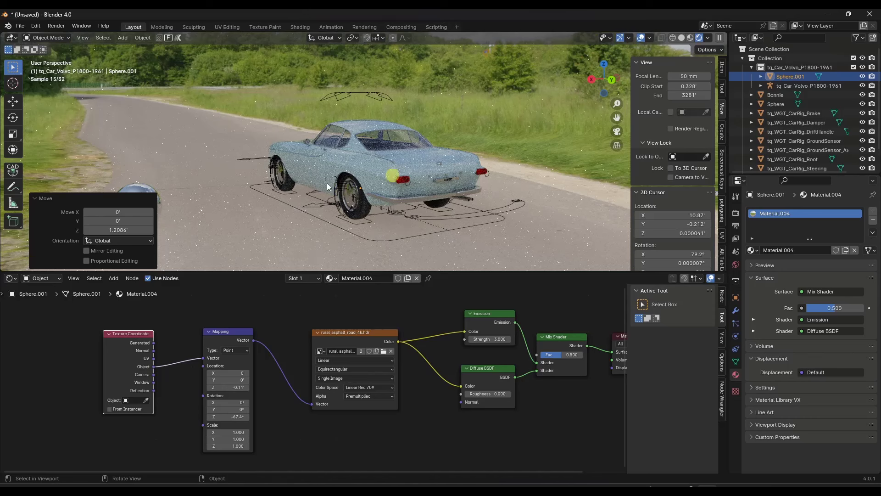
Step: Add a Sun light at the 3D cursor and raise it about 15.5' along the Z axis
{"action": "key", "text": "shift+a"}
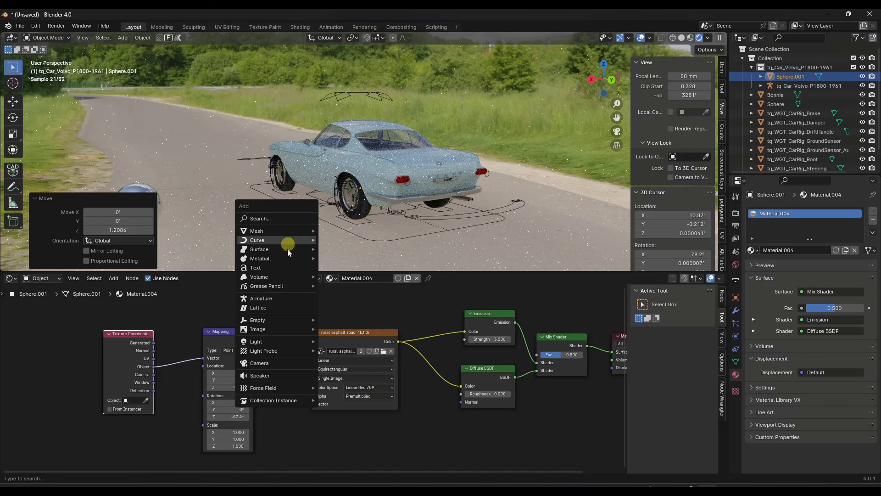
{"action": "mouse_move", "coordinate": [280, 342]}
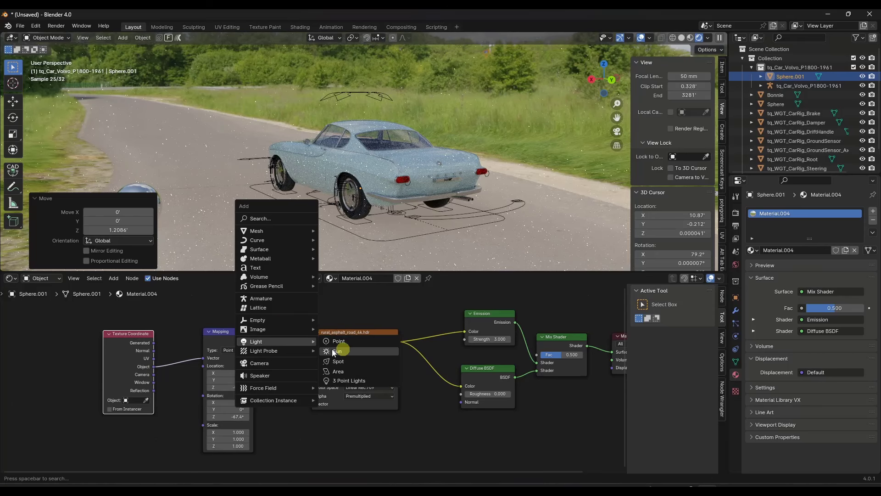
{"action": "left_click", "coordinate": [344, 350]}
{"action": "scroll", "coordinate": [363, 216], "scroll_direction": "down", "scroll_amount": 5}
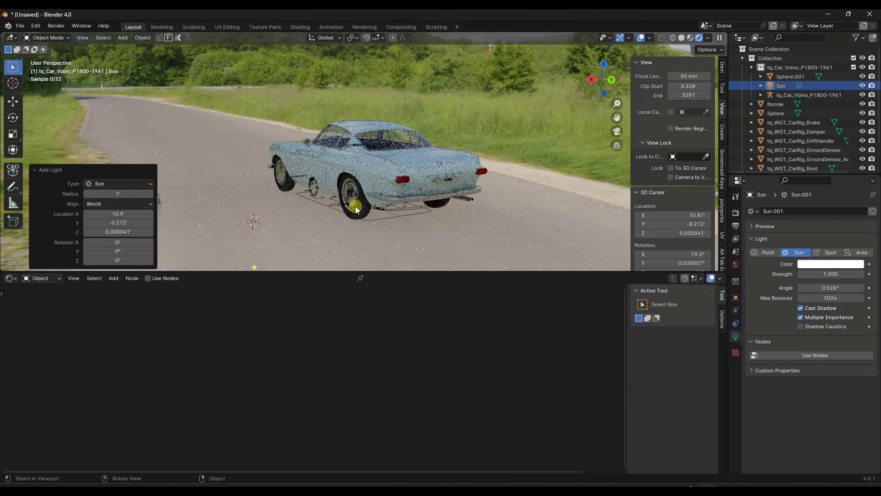
{"action": "scroll", "coordinate": [359, 203], "scroll_direction": "down", "scroll_amount": 2}
{"action": "key", "text": "g"}
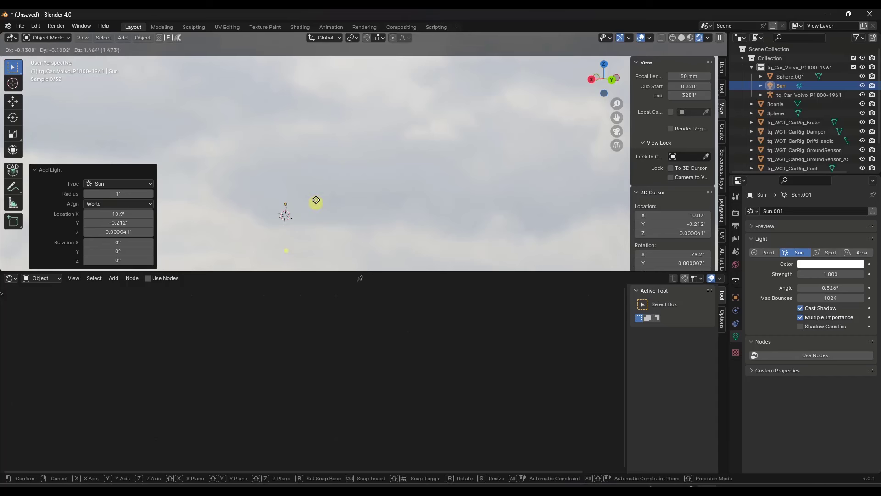
{"action": "key", "text": "z"}
{"action": "left_click", "coordinate": [317, 102]}
Step: Raise the Sun light another 66.8' or so along the Z axis, placing it above the dome
{"action": "middle_click_drag", "start_coordinate": [291, 156], "coordinate": [259, 216]}
{"action": "scroll", "coordinate": [348, 168], "scroll_direction": "down", "scroll_amount": 3}
{"action": "scroll", "coordinate": [360, 172], "scroll_direction": "down", "scroll_amount": 6}
{"action": "scroll", "coordinate": [360, 173], "scroll_direction": "down", "scroll_amount": 5}
{"action": "middle_click_drag", "start_coordinate": [227, 215], "coordinate": [319, 193]}
{"action": "key", "text": "g"}
{"action": "key", "text": "z"}
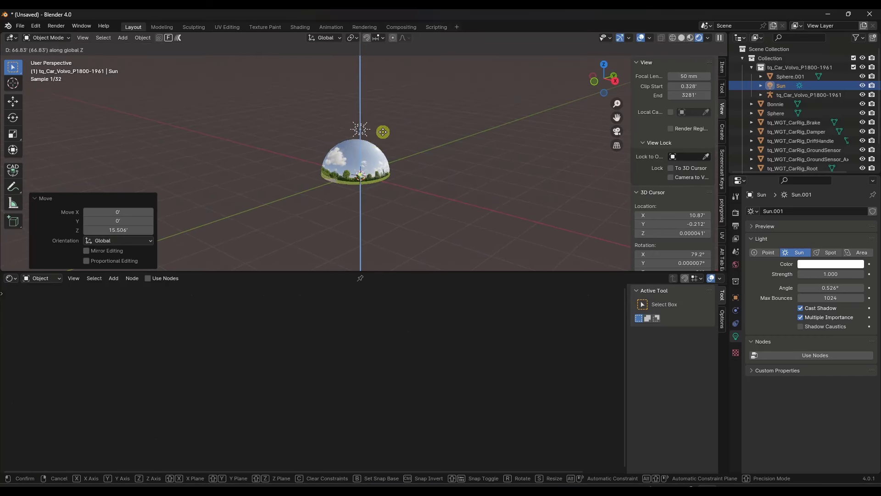
{"action": "left_click", "coordinate": [382, 131]}
Step: Move the Sun light horizontally in top view to about X 34.3', Y 20.1', off the dome's centre
{"action": "middle_click_drag", "start_coordinate": [381, 130], "coordinate": [339, 139]}
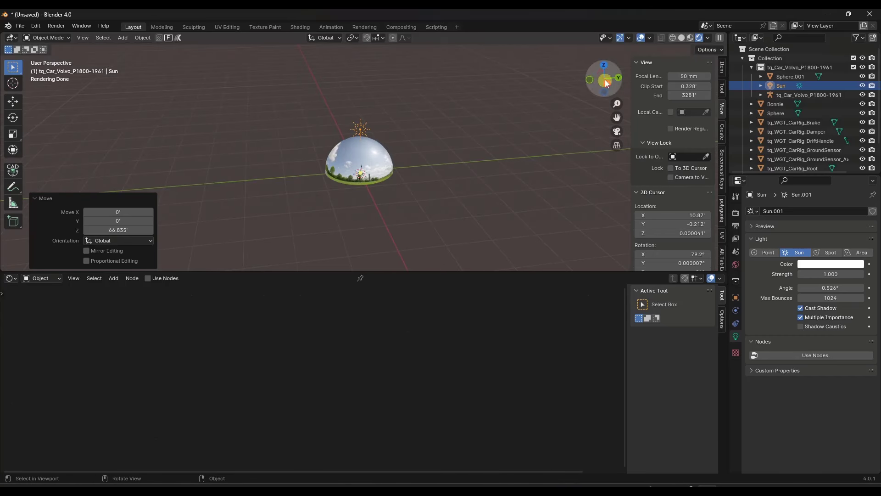
{"action": "left_click", "coordinate": [604, 64]}
{"action": "key", "text": "g"}
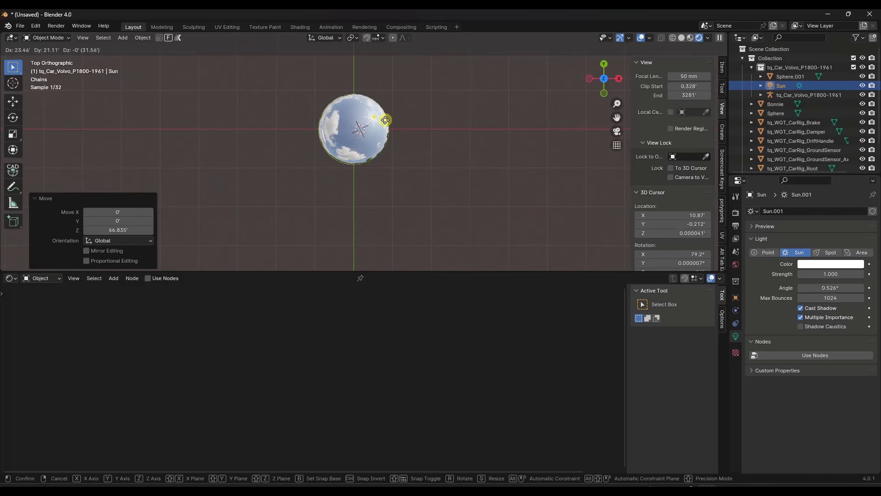
{"action": "left_click", "coordinate": [385, 120]}
Step: Aim the Sun light's direction at the dome's interior and inspect the car on the road
{"action": "middle_click_drag", "start_coordinate": [383, 163], "coordinate": [346, 96]}
{"action": "scroll", "coordinate": [351, 167], "scroll_direction": "up", "scroll_amount": 5}
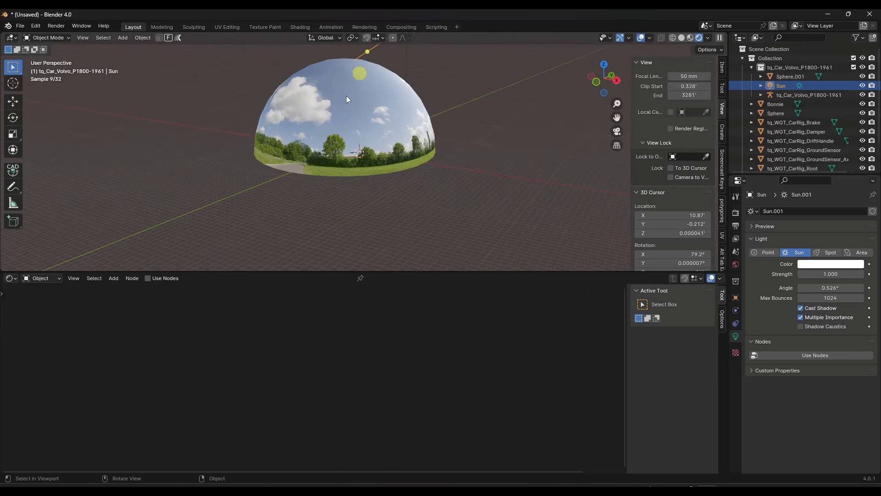
{"action": "left_click_drag", "start_coordinate": [367, 54], "coordinate": [366, 59]}
{"action": "scroll", "coordinate": [335, 128], "scroll_direction": "up", "scroll_amount": 8}
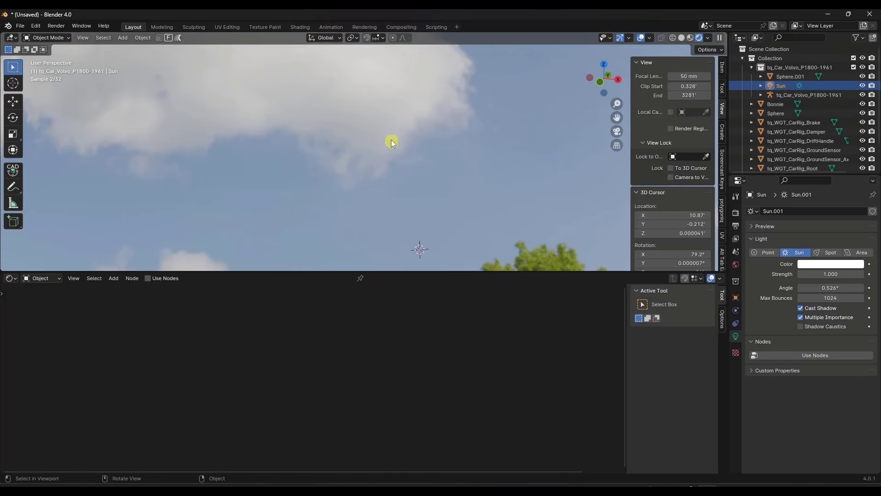
{"action": "scroll", "coordinate": [392, 141], "scroll_direction": "up", "scroll_amount": 10}
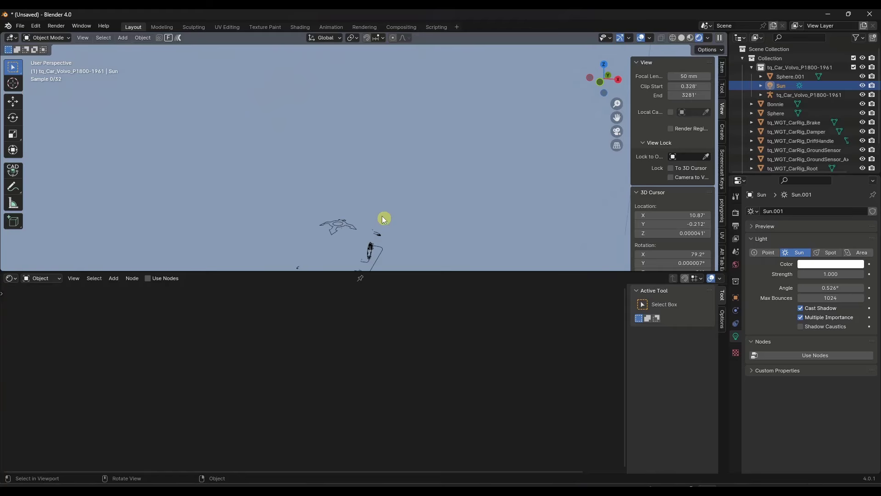
{"action": "scroll", "coordinate": [384, 219], "scroll_direction": "up", "scroll_amount": 8}
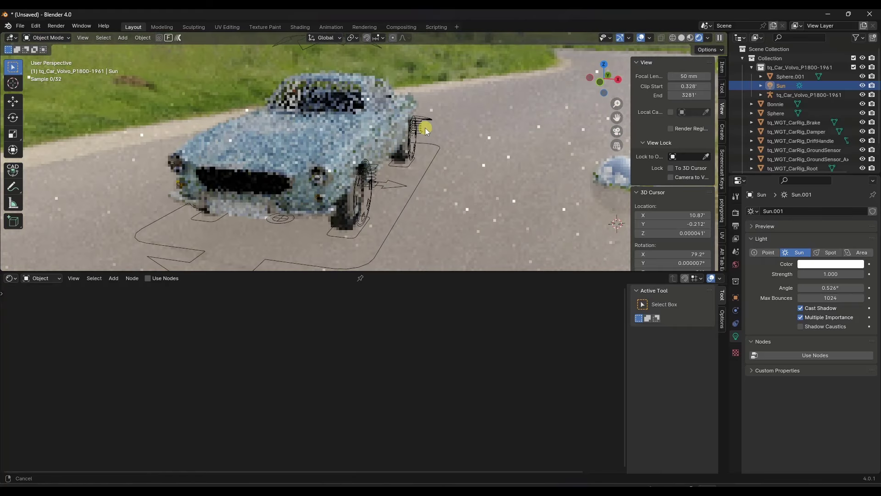
{"action": "middle_click_drag", "start_coordinate": [425, 127], "coordinate": [354, 138]}
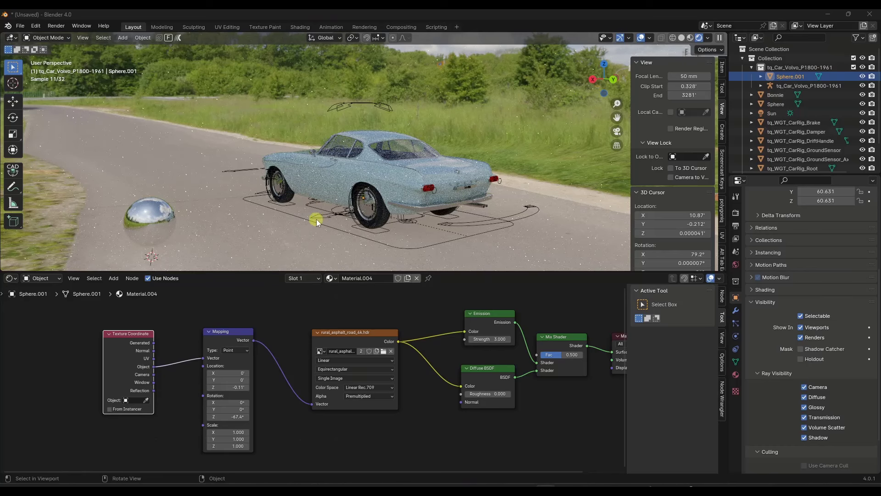
Step: Disable Shadow in the dome's ray visibility so the sunlight reaches the car
{"action": "middle_click_drag", "start_coordinate": [329, 208], "coordinate": [297, 84]}
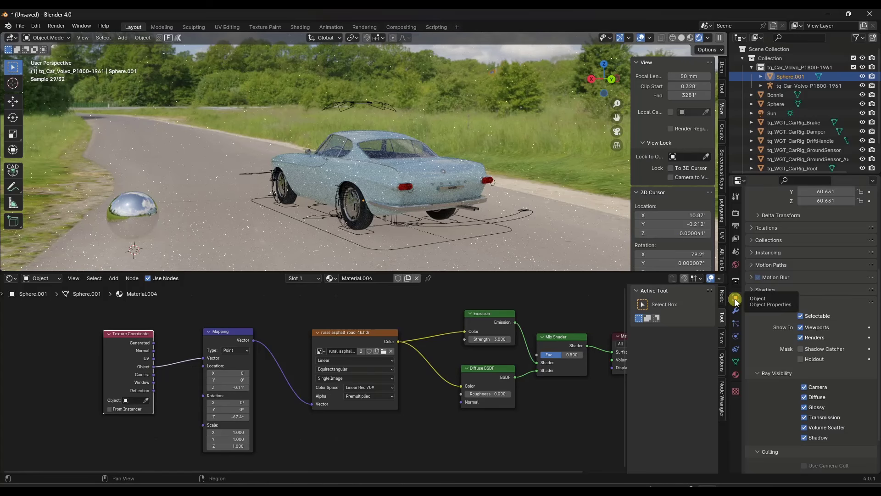
{"action": "left_click", "coordinate": [805, 438]}
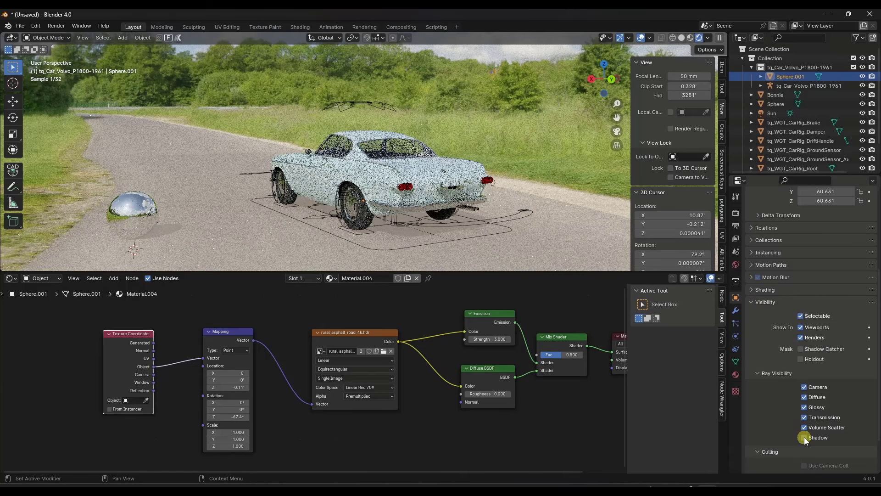
{"action": "left_click", "coordinate": [805, 438]}
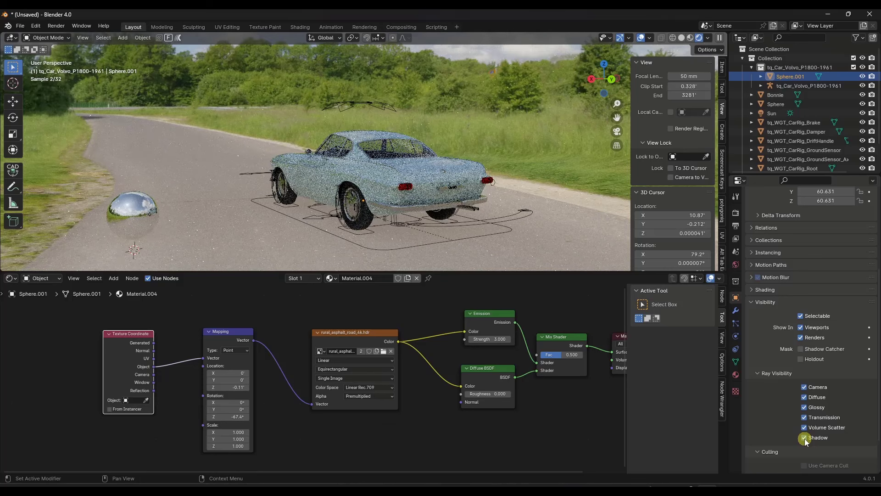
{"action": "left_click", "coordinate": [804, 439]}
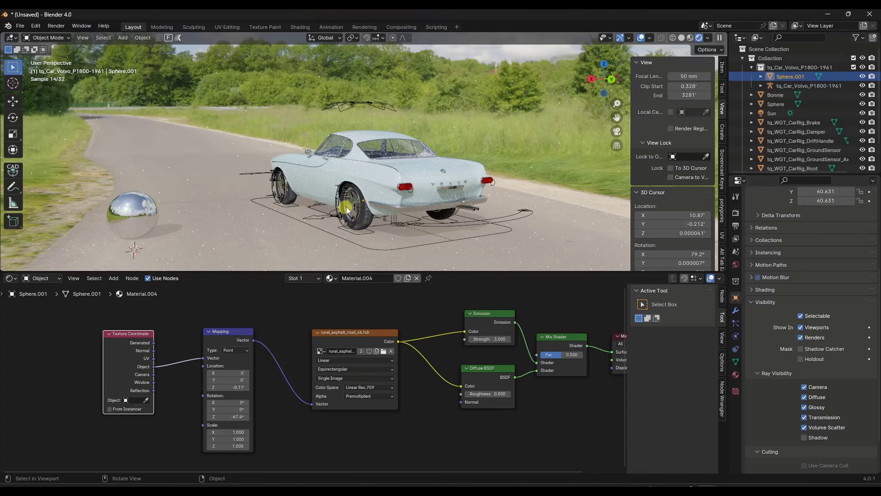
{"action": "middle_click_drag", "start_coordinate": [347, 210], "coordinate": [372, 215]}
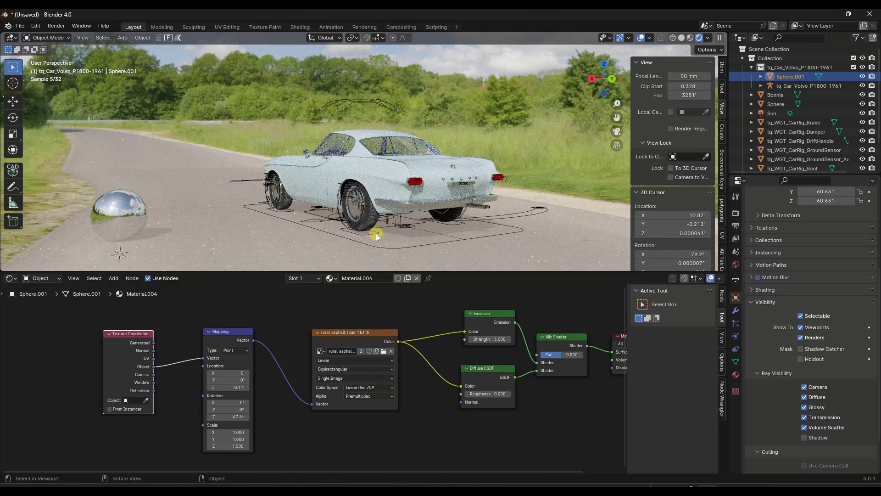
Step: Set the dome material's Emission strength to 1 and inspect the car's shadow on the road
{"action": "left_click_drag", "start_coordinate": [485, 319], "coordinate": [473, 316]}
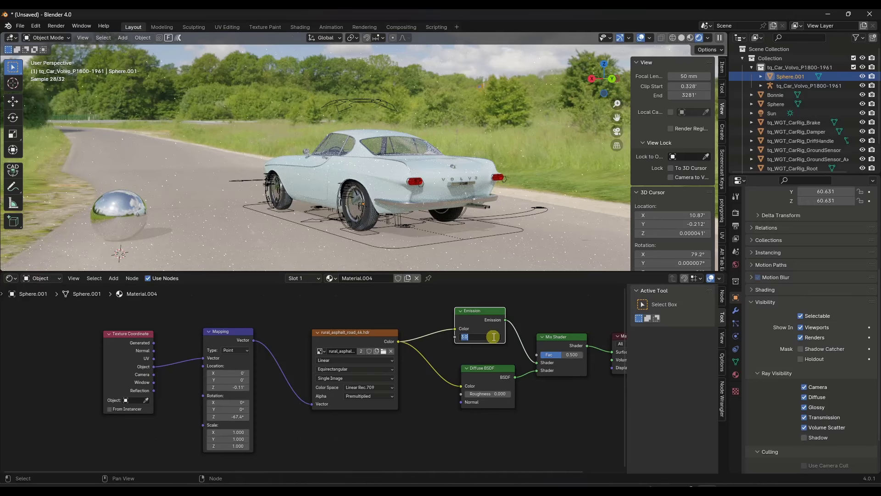
{"action": "type", "text": "1"}
{"action": "key", "text": "Return"}
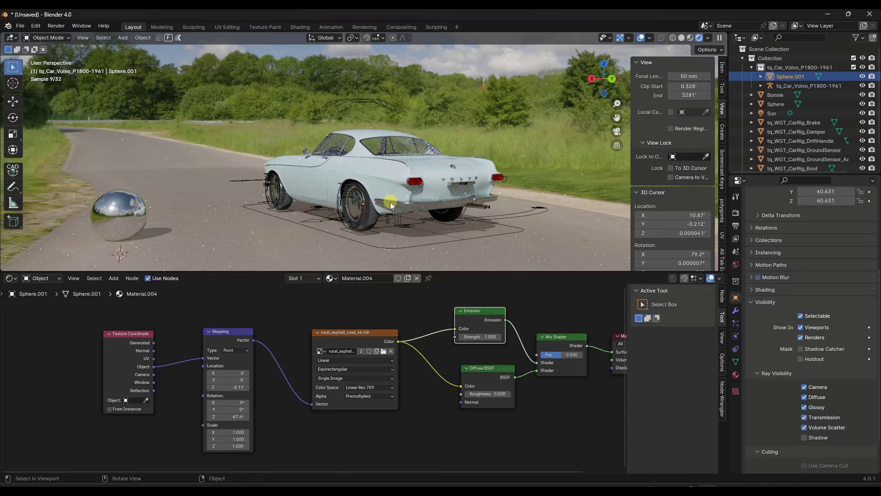
{"action": "middle_click_drag", "start_coordinate": [431, 244], "coordinate": [421, 246]}
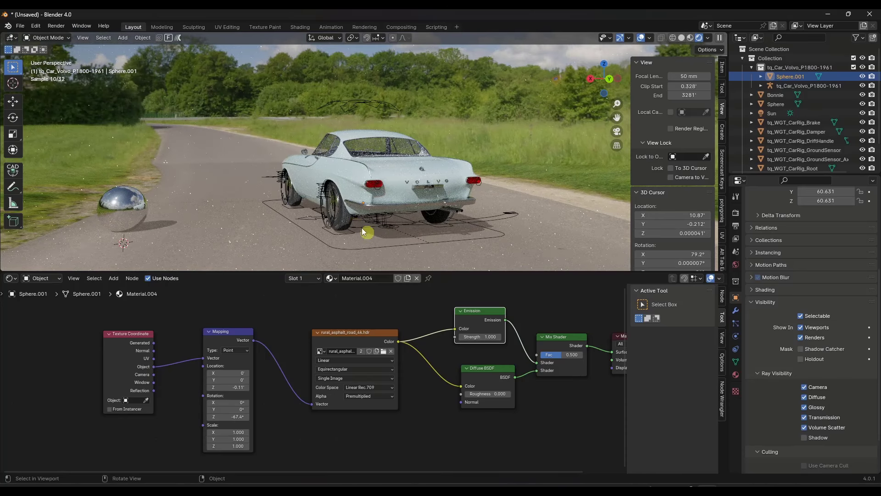
{"action": "mouse_move", "coordinate": [362, 228]}
{"action": "middle_mouse_down"}
{"action": "mouse_move", "coordinate": [370, 232]}
{"action": "mouse_move", "coordinate": [367, 213]}
{"action": "mouse_move", "coordinate": [370, 237]}
{"action": "middle_mouse_up"}
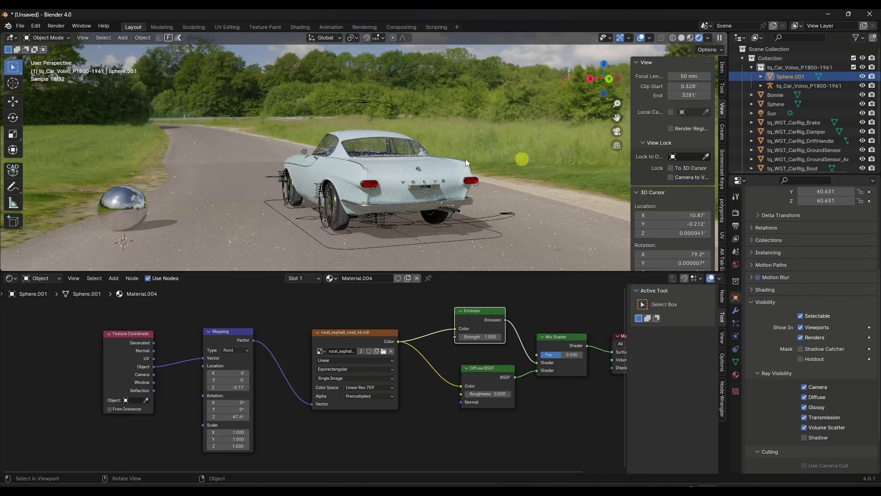
Step: Set the Sun light's strength to 10 after trying lower intensities
{"action": "left_click", "coordinate": [772, 113]}
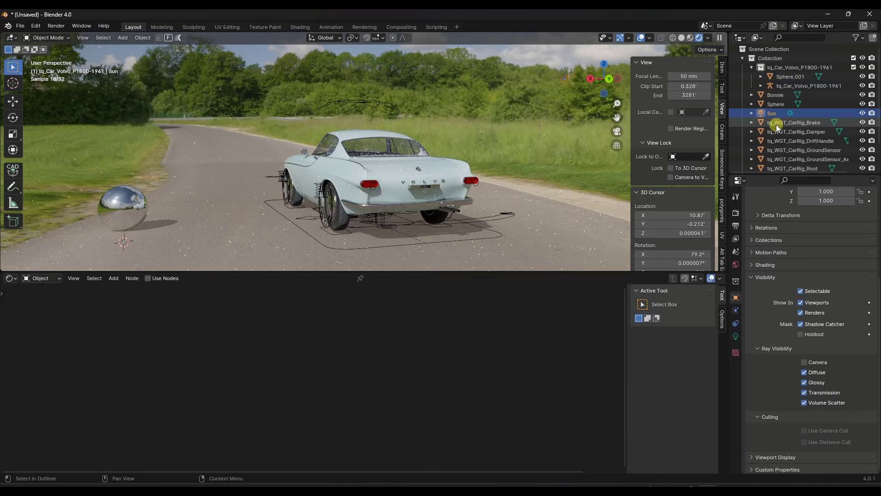
{"action": "left_click", "coordinate": [760, 274]}
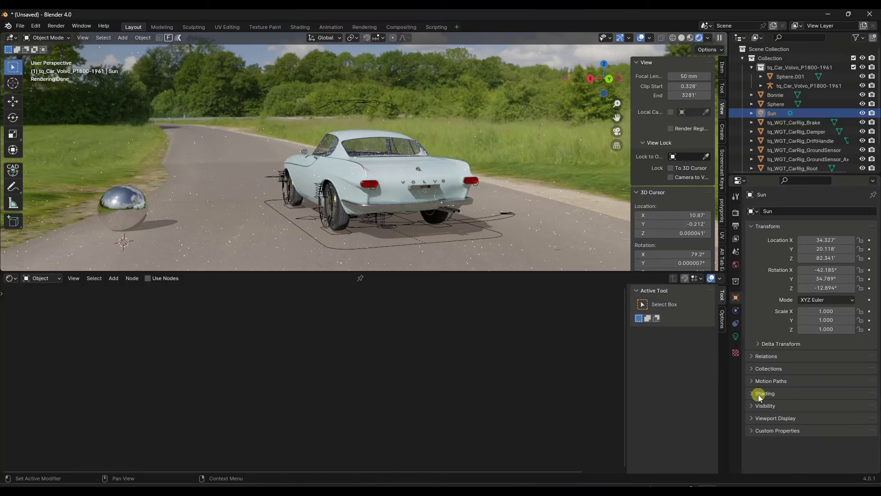
{"action": "left_click", "coordinate": [735, 337]}
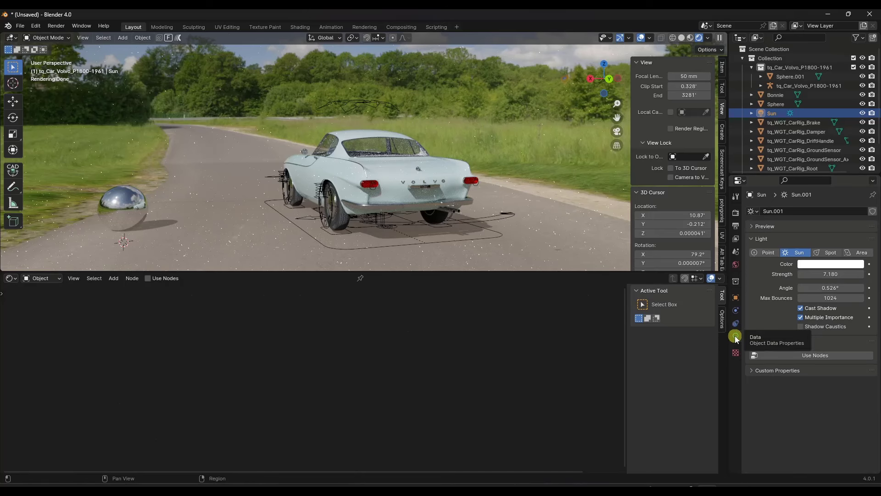
{"action": "left_click_drag", "start_coordinate": [832, 274], "coordinate": [115, 276]}
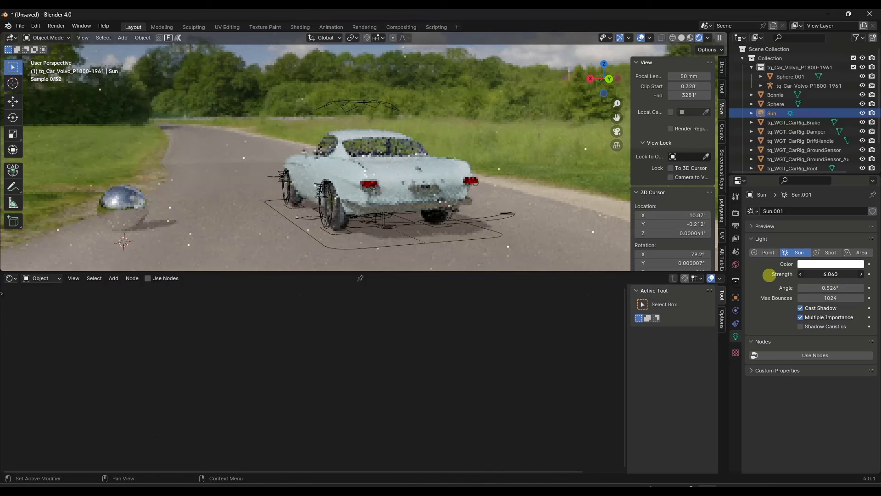
{"action": "left_click_drag", "start_coordinate": [769, 274], "coordinate": [582, 271]}
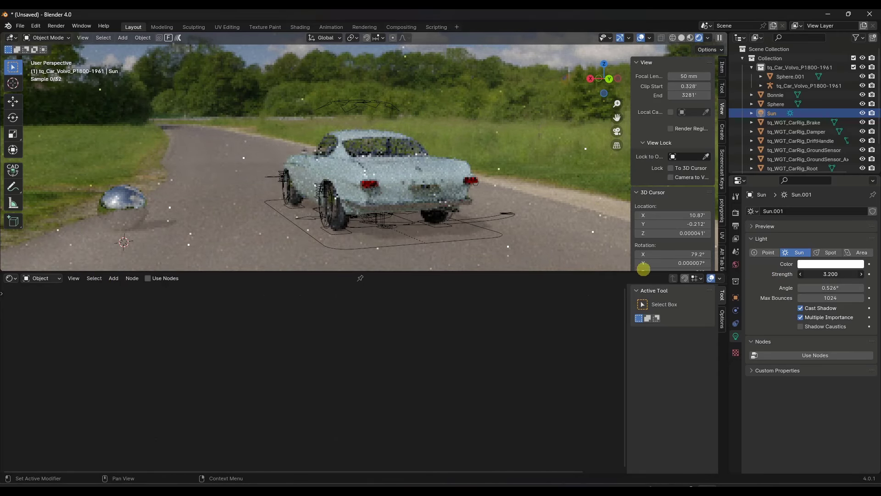
{"action": "left_click_drag", "start_coordinate": [643, 269], "coordinate": [241, 292]}
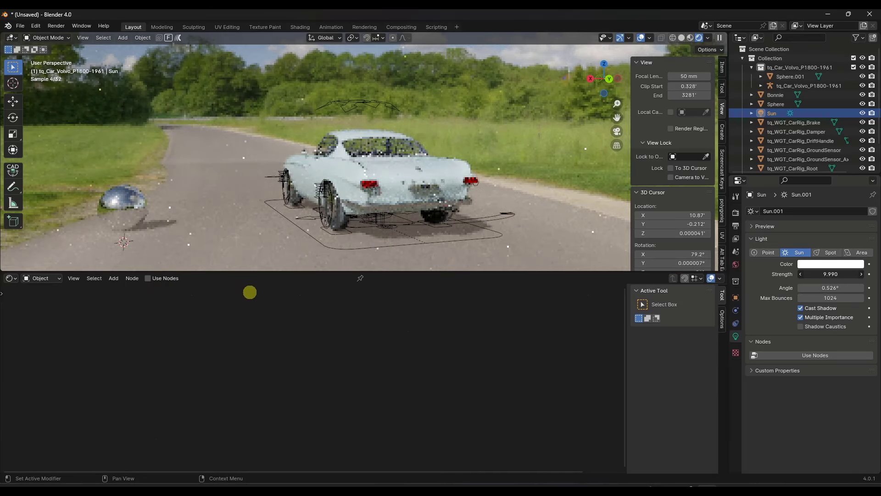
{"action": "left_click", "coordinate": [826, 275]}
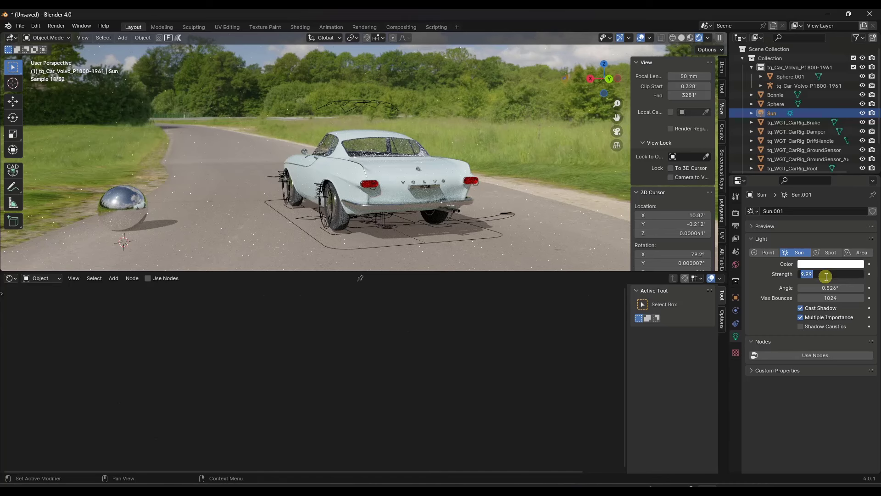
{"action": "type", "text": "10"}
{"action": "left_click", "coordinate": [549, 230]}
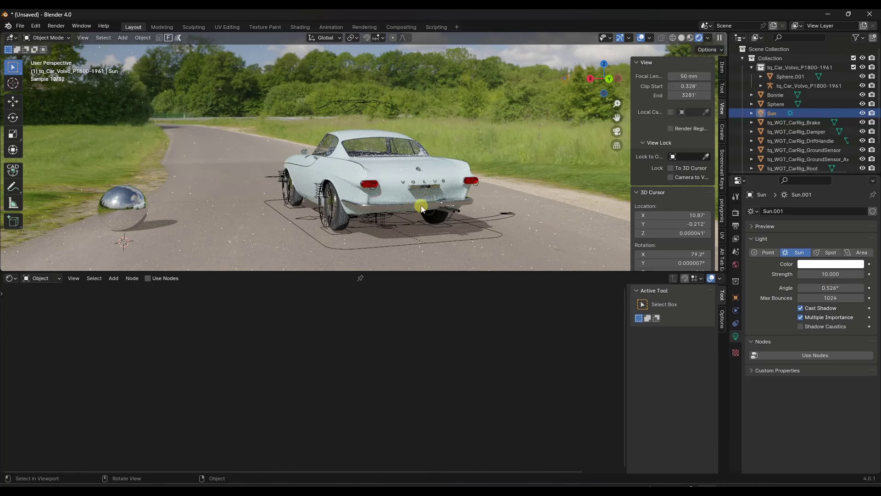
Step: Scale the dome uniformly by about 1.87 and set its Mapping node's Z location to -0.03'
{"action": "middle_click_drag", "start_coordinate": [421, 210], "coordinate": [373, 122], "text": "shift"}
{"action": "scroll", "coordinate": [371, 156], "scroll_direction": "down", "scroll_amount": 4}
{"action": "scroll", "coordinate": [378, 128], "scroll_direction": "up", "scroll_amount": 2}
{"action": "scroll", "coordinate": [384, 132], "scroll_direction": "down", "scroll_amount": 1}
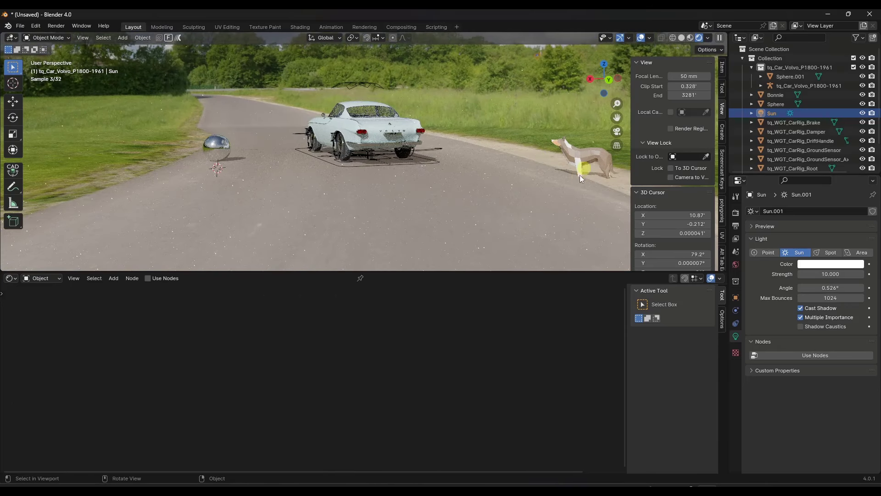
{"action": "scroll", "coordinate": [367, 95], "scroll_direction": "up", "scroll_amount": 3}
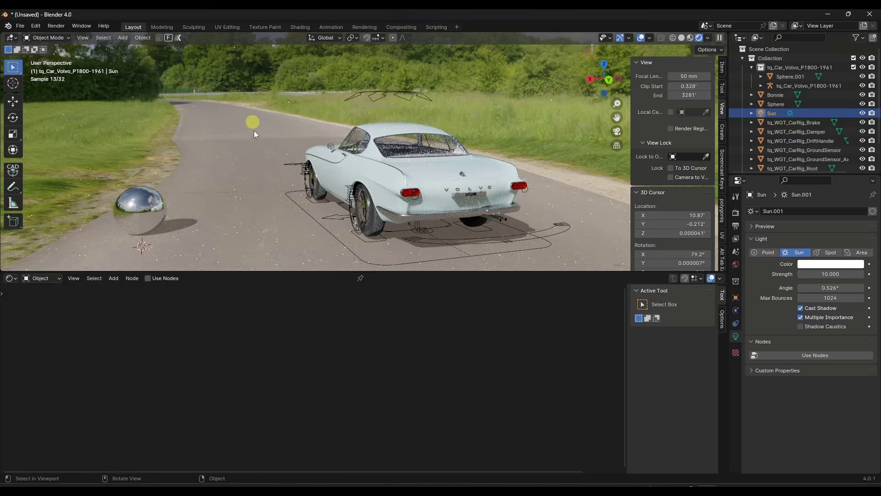
{"action": "left_click", "coordinate": [255, 131]}
{"action": "key", "text": "s"}
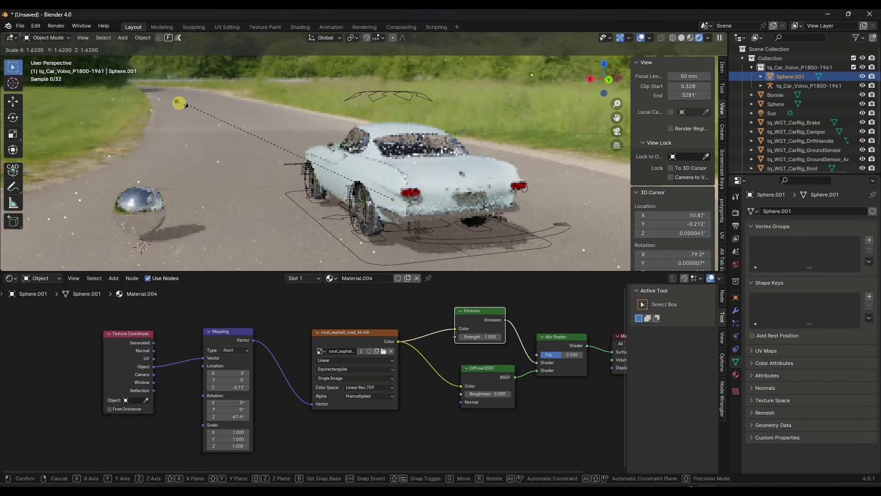
{"action": "left_click", "coordinate": [171, 92]}
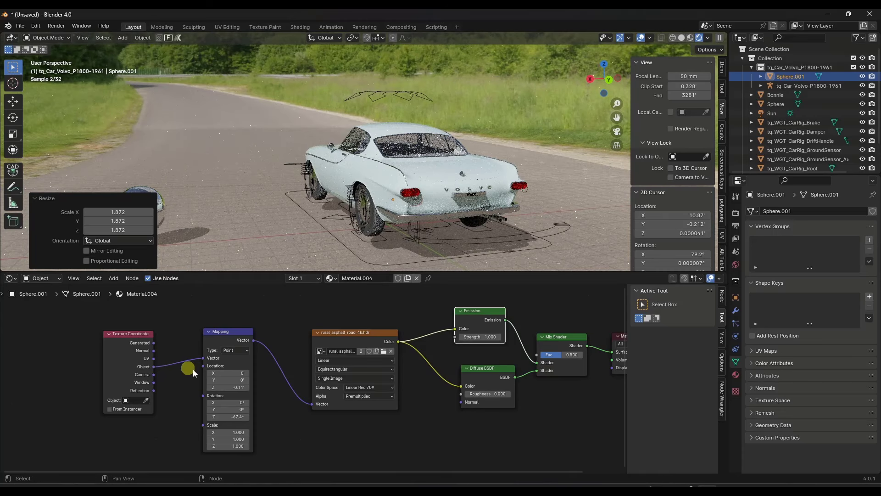
{"action": "left_click_drag", "start_coordinate": [231, 389], "coordinate": [236, 388]}
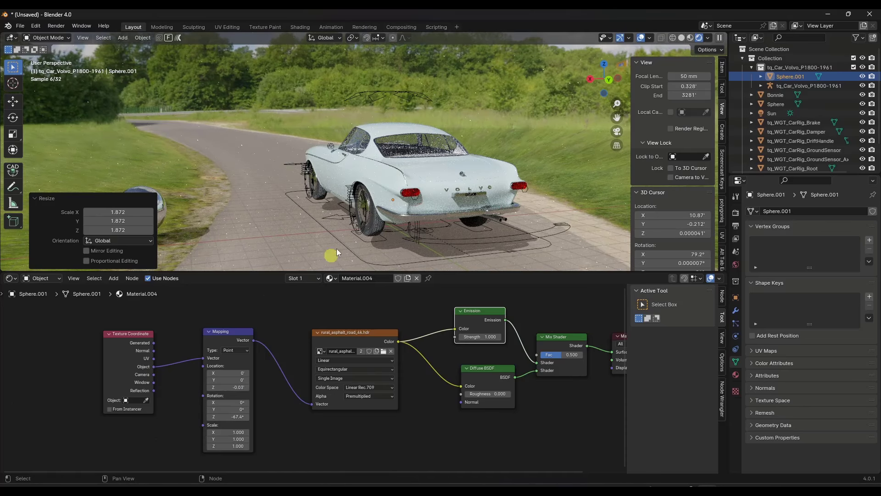
{"action": "mouse_move", "coordinate": [385, 216]}
{"action": "middle_mouse_down"}
{"action": "mouse_move", "coordinate": [374, 207]}
{"action": "mouse_move", "coordinate": [397, 215]}
{"action": "mouse_move", "coordinate": [404, 177]}
{"action": "mouse_move", "coordinate": [393, 201]}
{"action": "middle_mouse_up"}
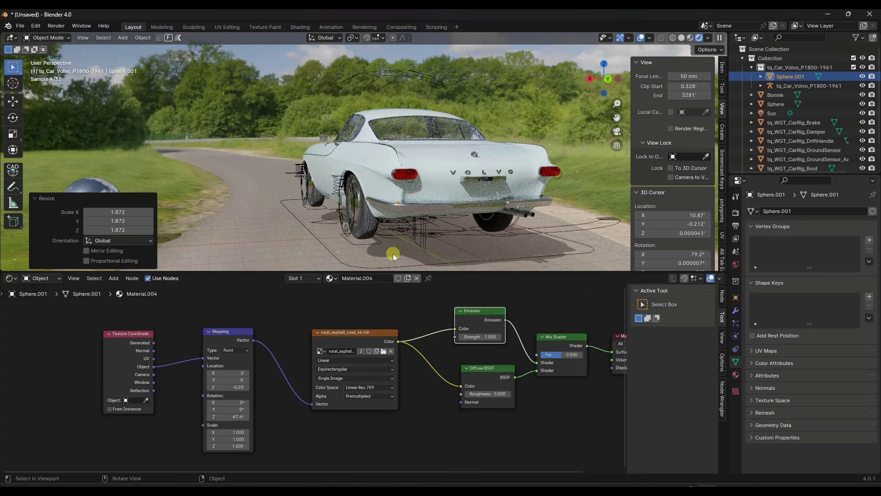
Step: Raise the dome about 0.66' along the Z axis and inspect the car's rear in rendered shading
{"action": "key", "text": "g"}
{"action": "key", "text": "z"}
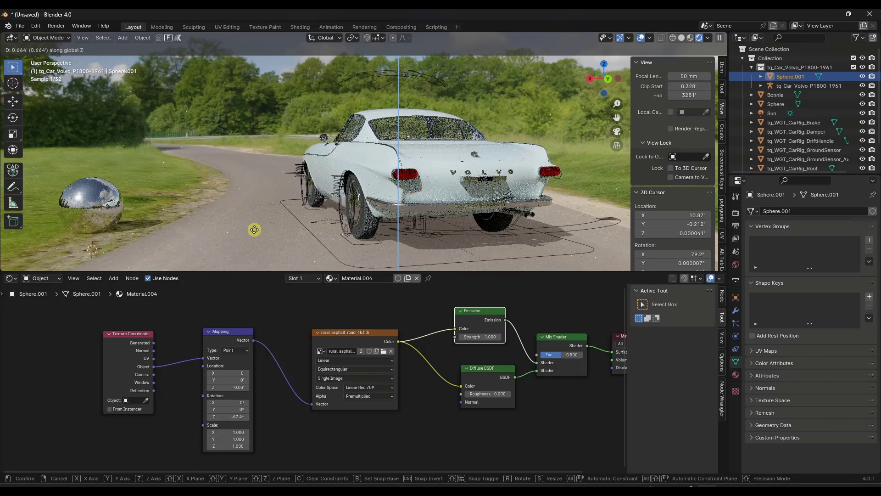
{"action": "left_click", "coordinate": [254, 229]}
{"action": "middle_click_drag", "start_coordinate": [360, 211], "coordinate": [387, 206]}
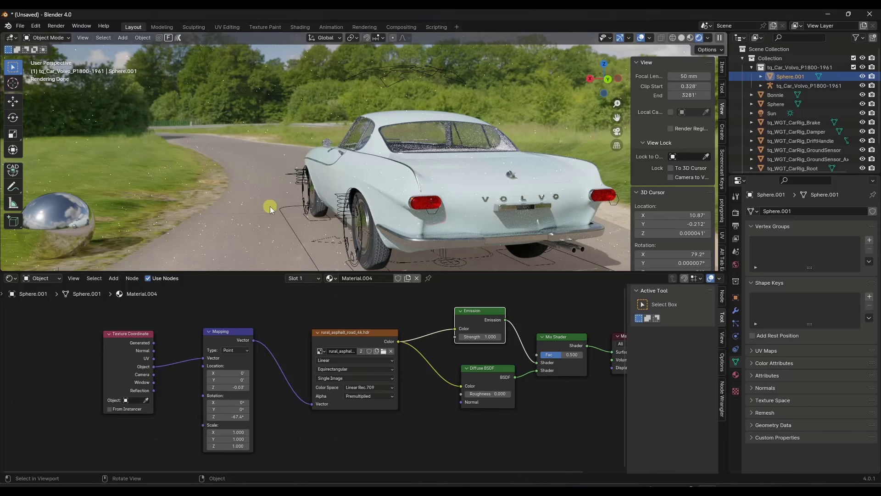
{"action": "scroll", "coordinate": [389, 201], "scroll_direction": "up", "scroll_amount": 4}
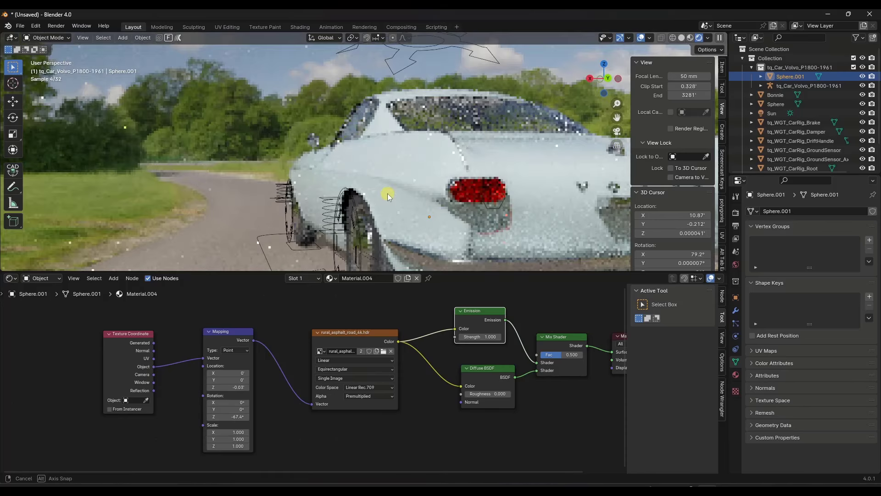
{"action": "scroll", "coordinate": [388, 201], "scroll_direction": "down", "scroll_amount": 3}
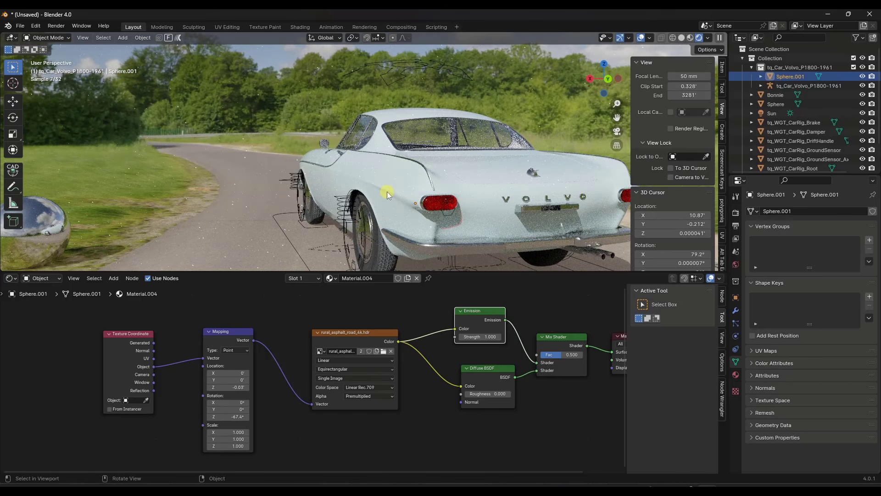